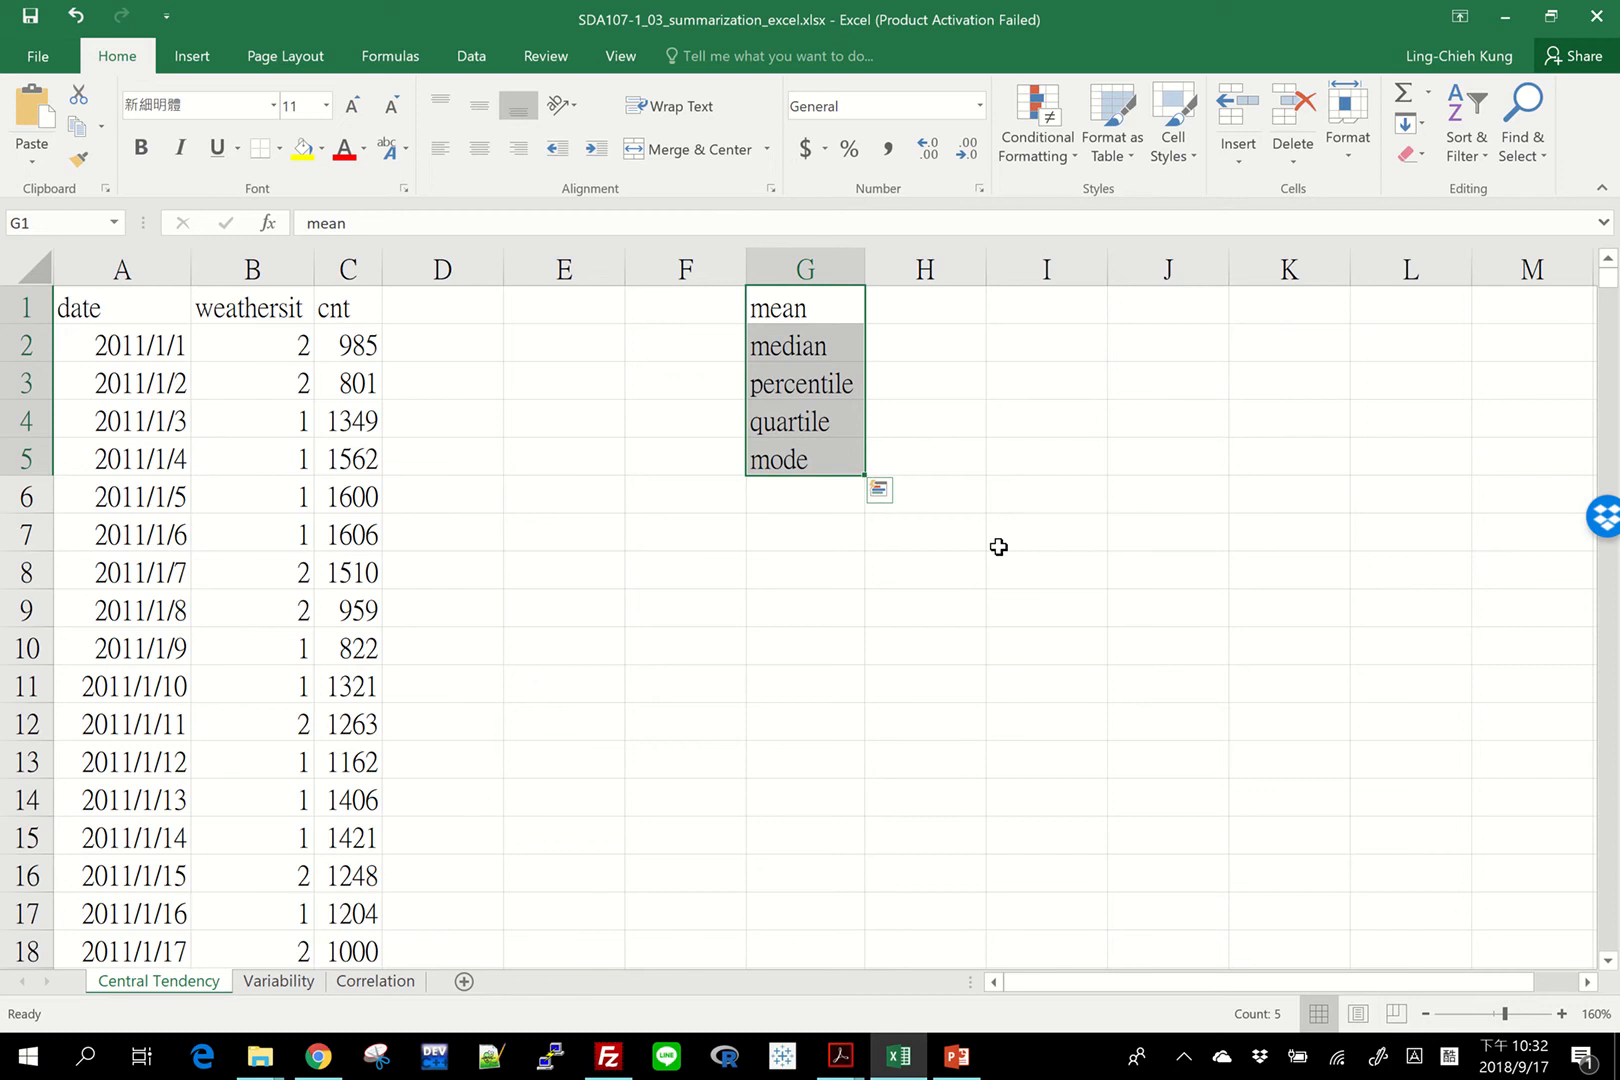
Step: Calculate the mean of the cnt values in H1 with the AVERAGE function over C2:C732
click(916, 300)
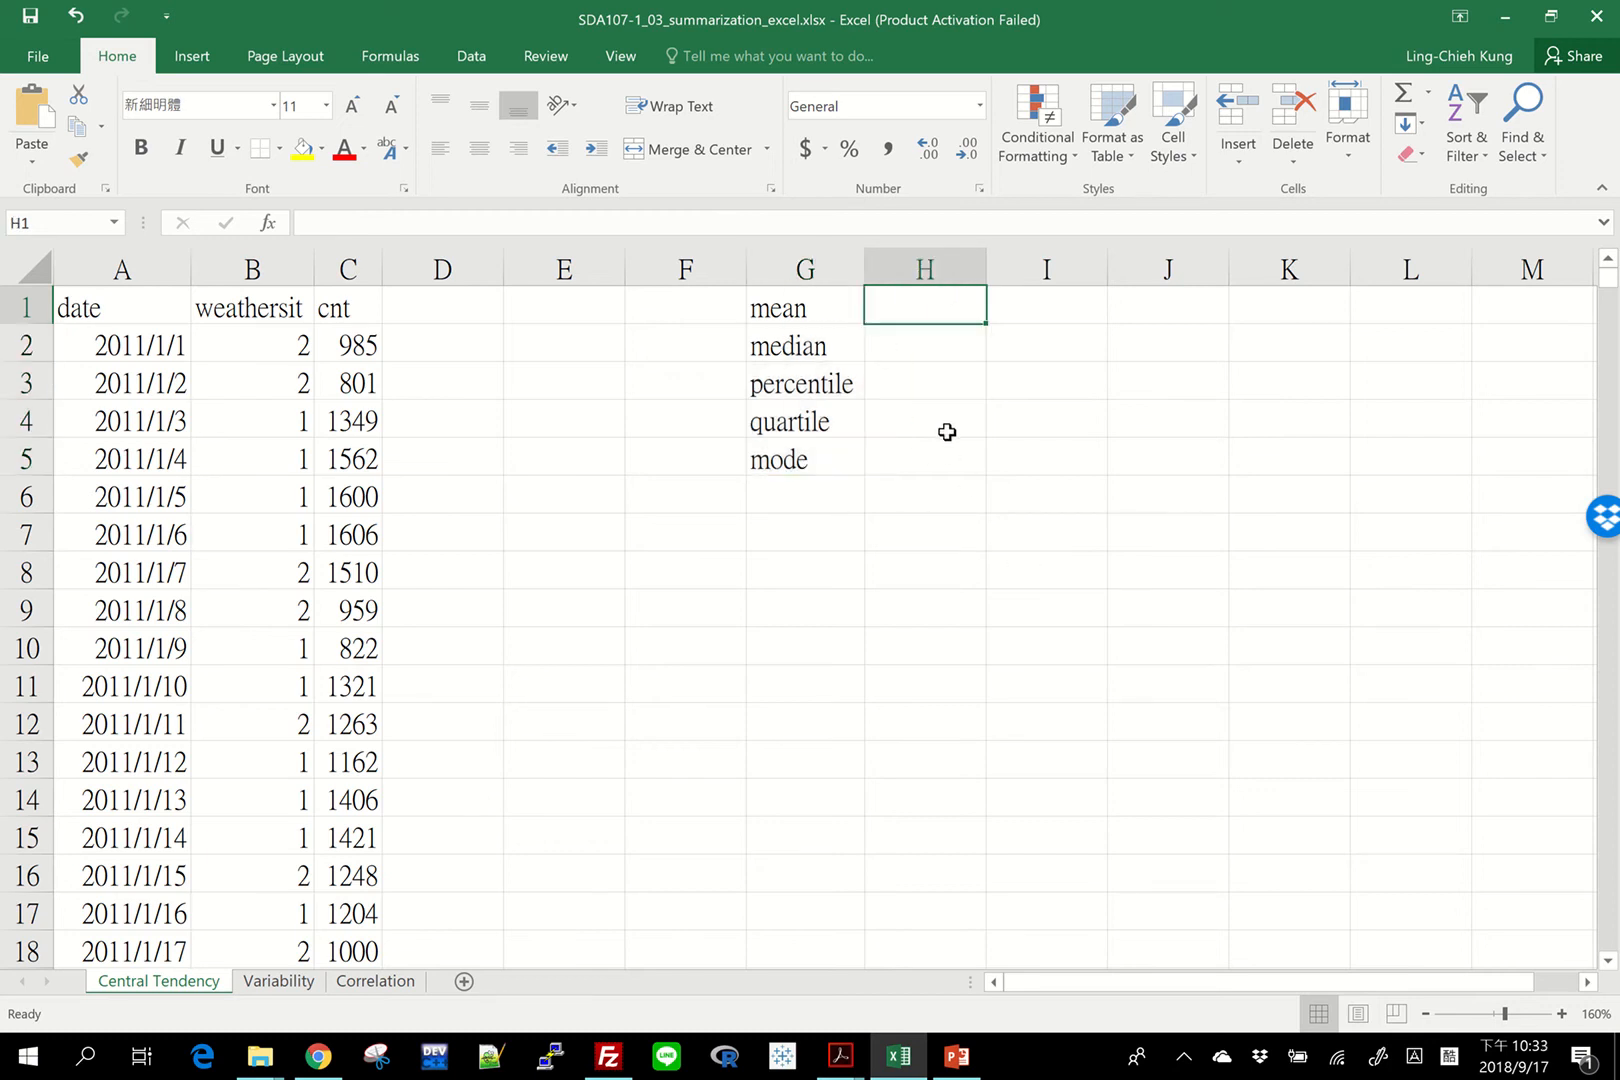
click(836, 311)
click(922, 312)
text(=average)
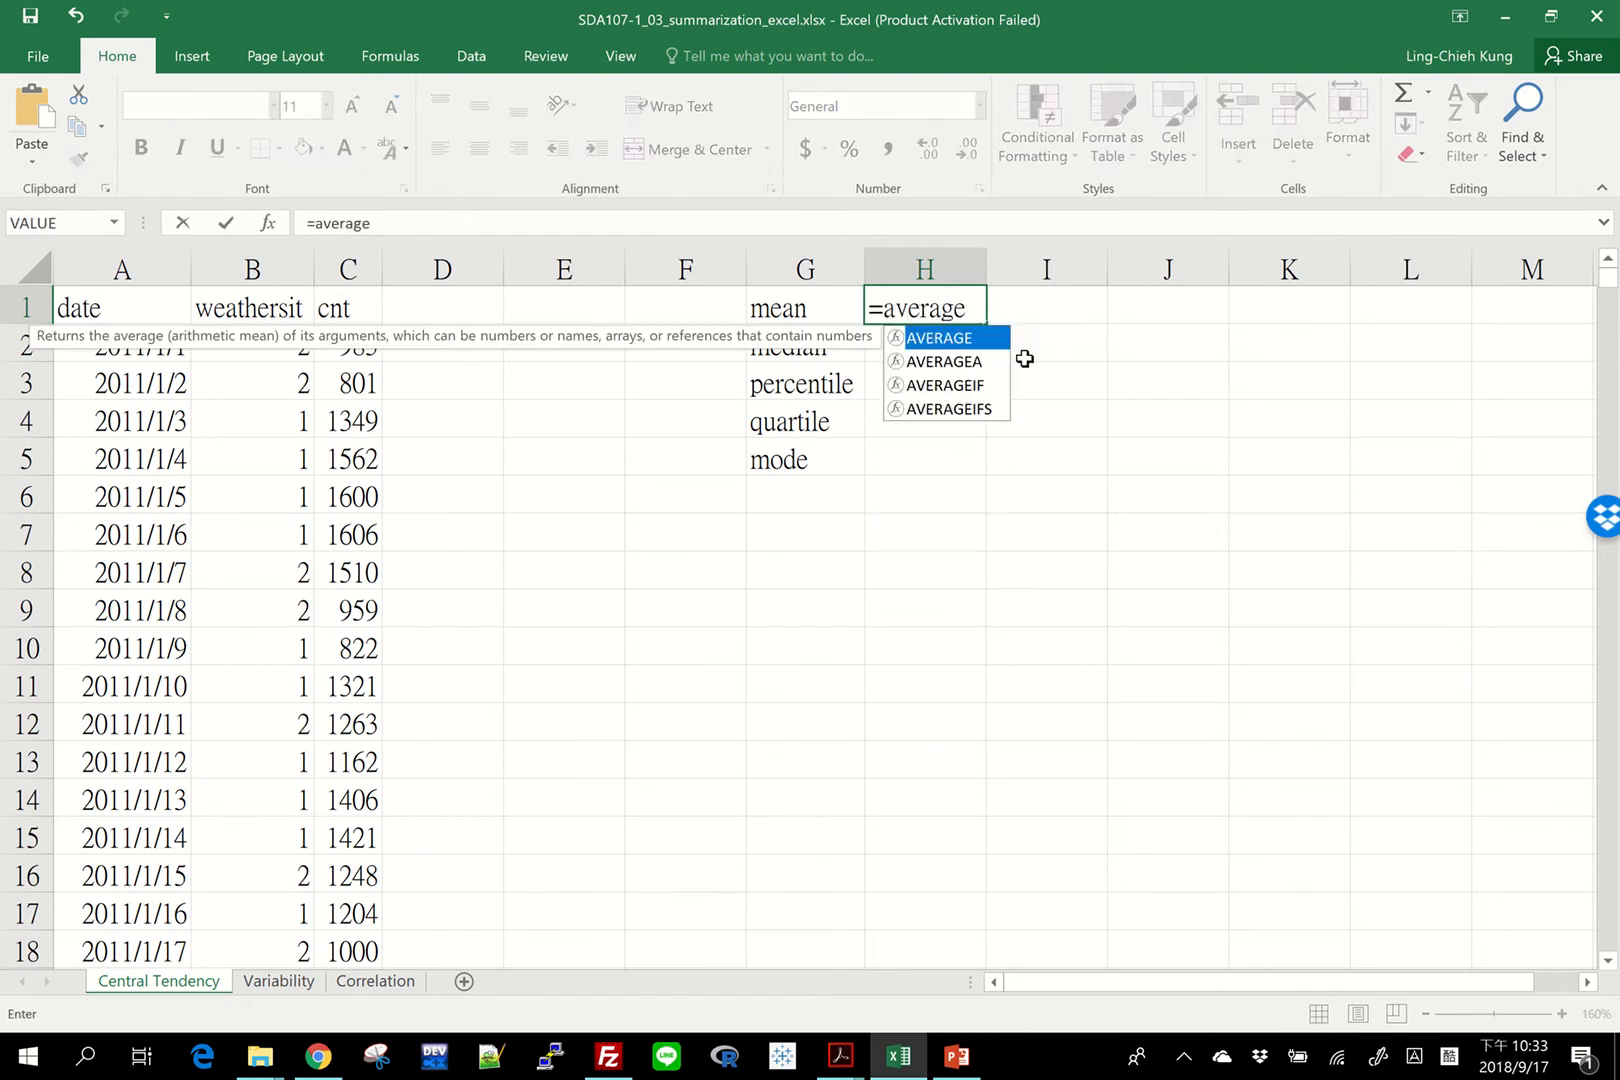
text(()
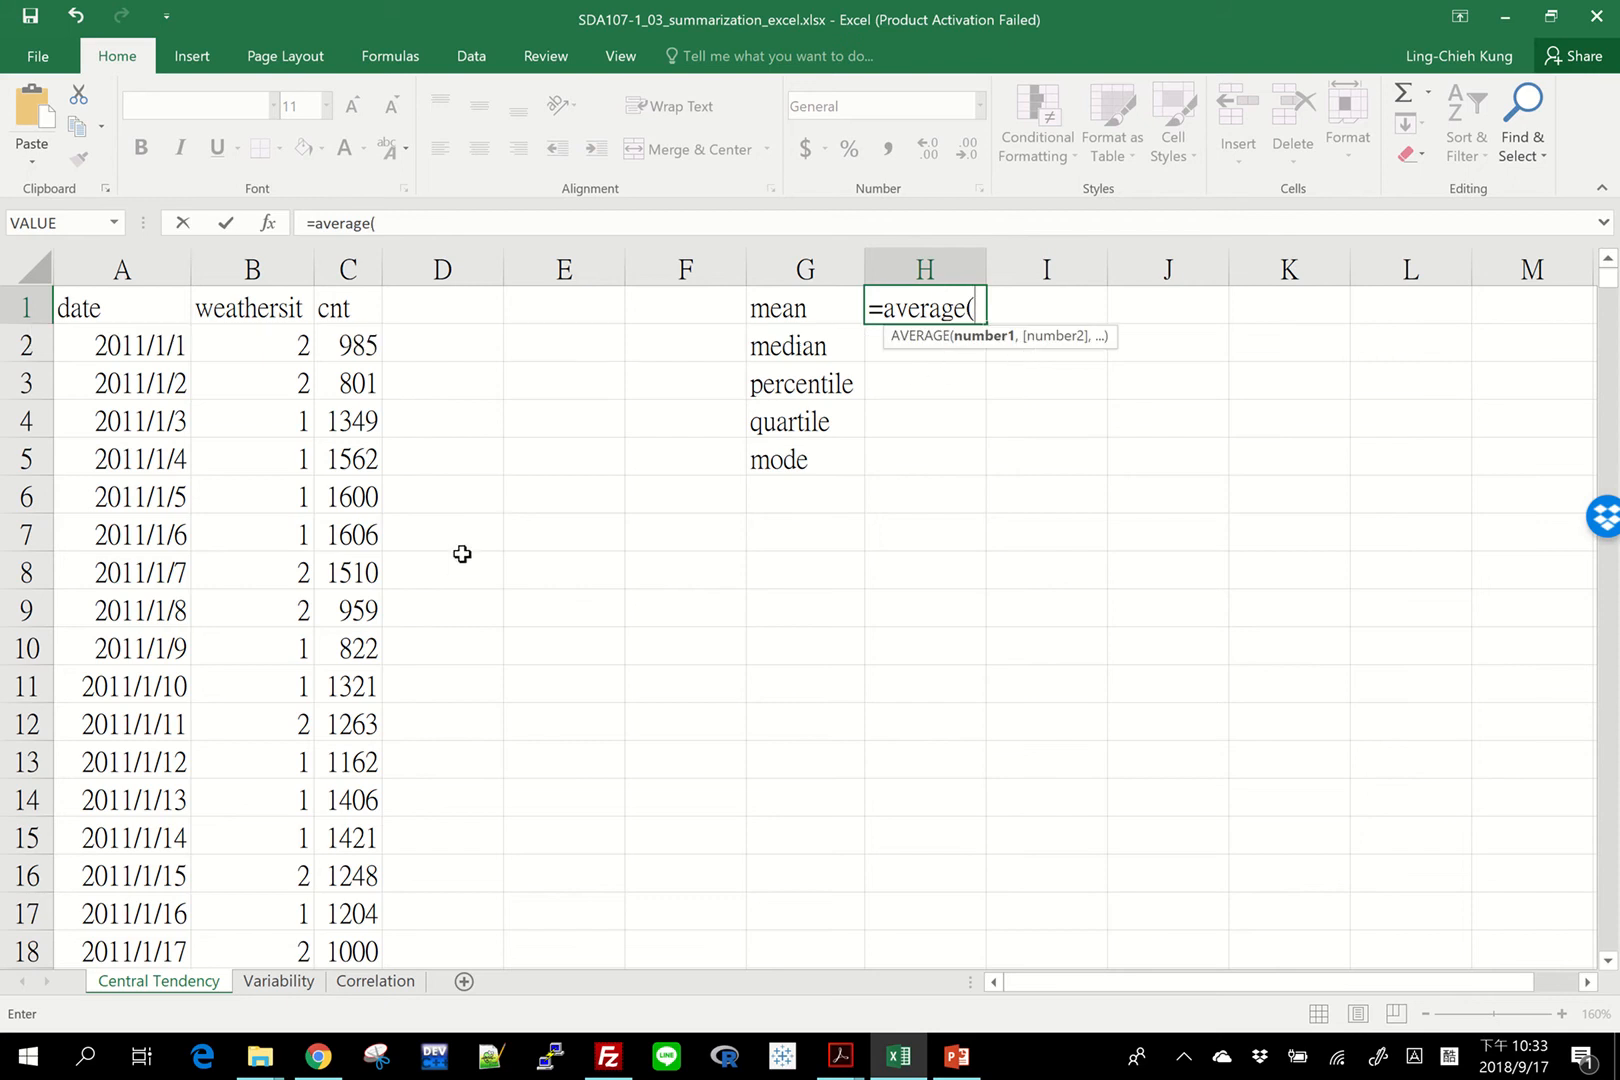
click(354, 343)
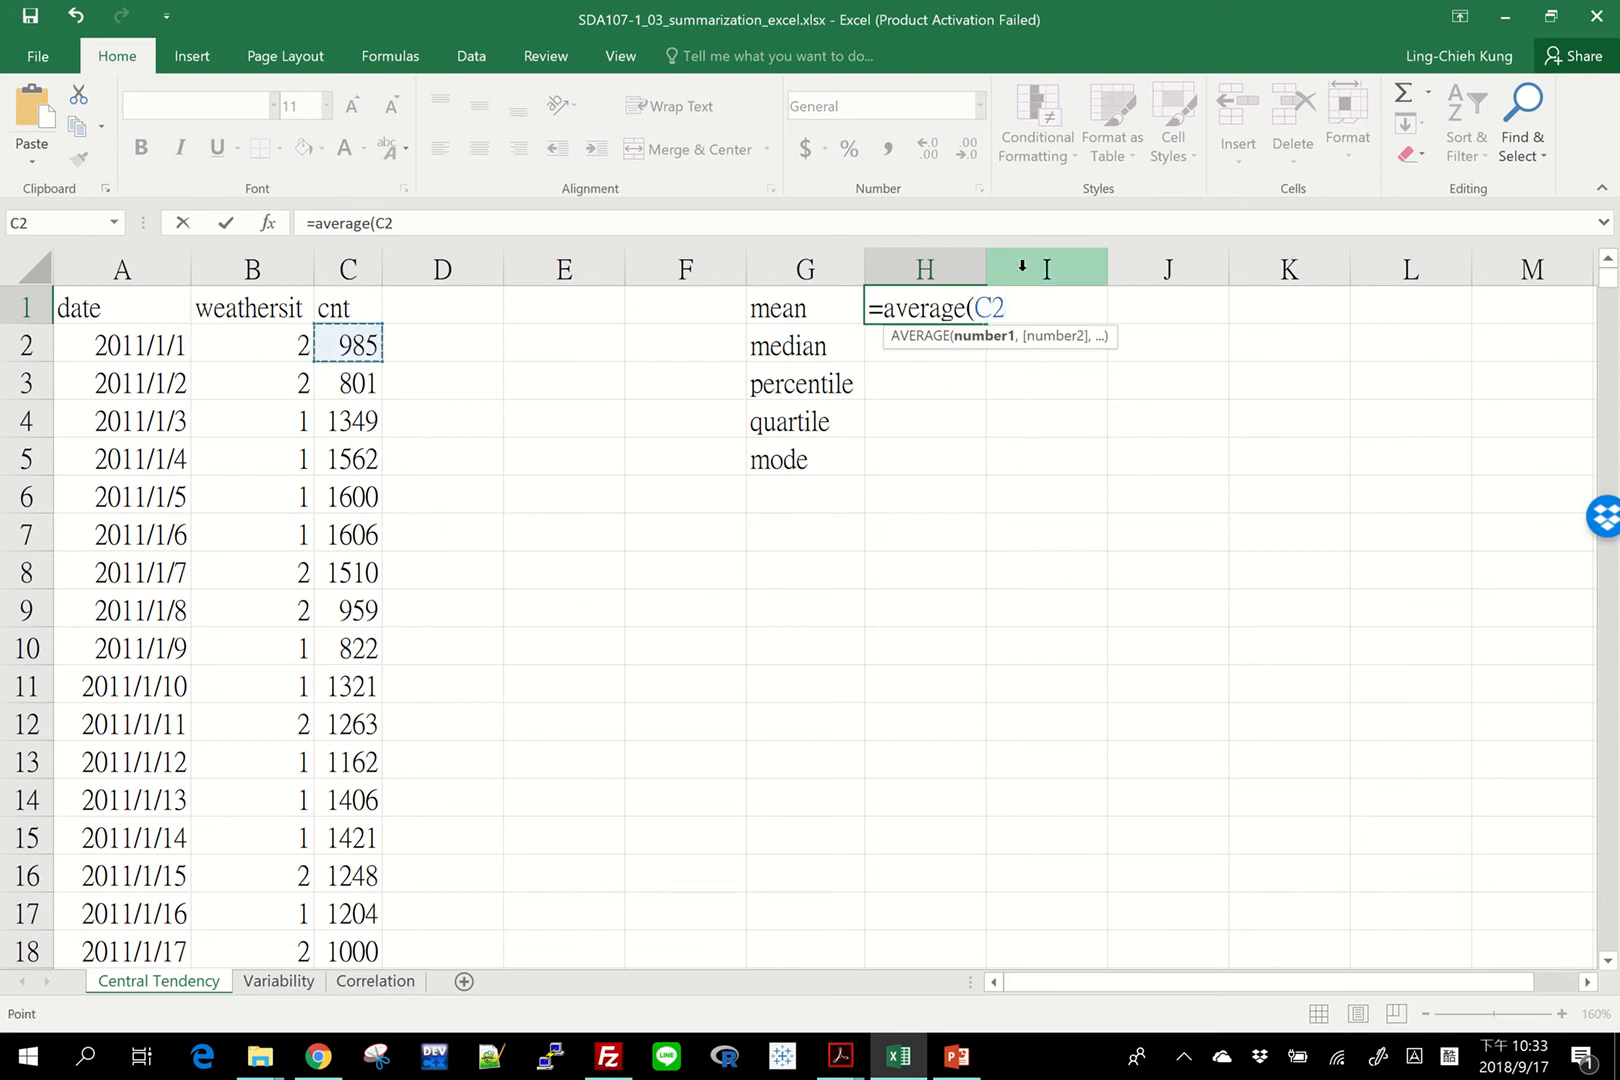
key(ctrl+shift+Down)
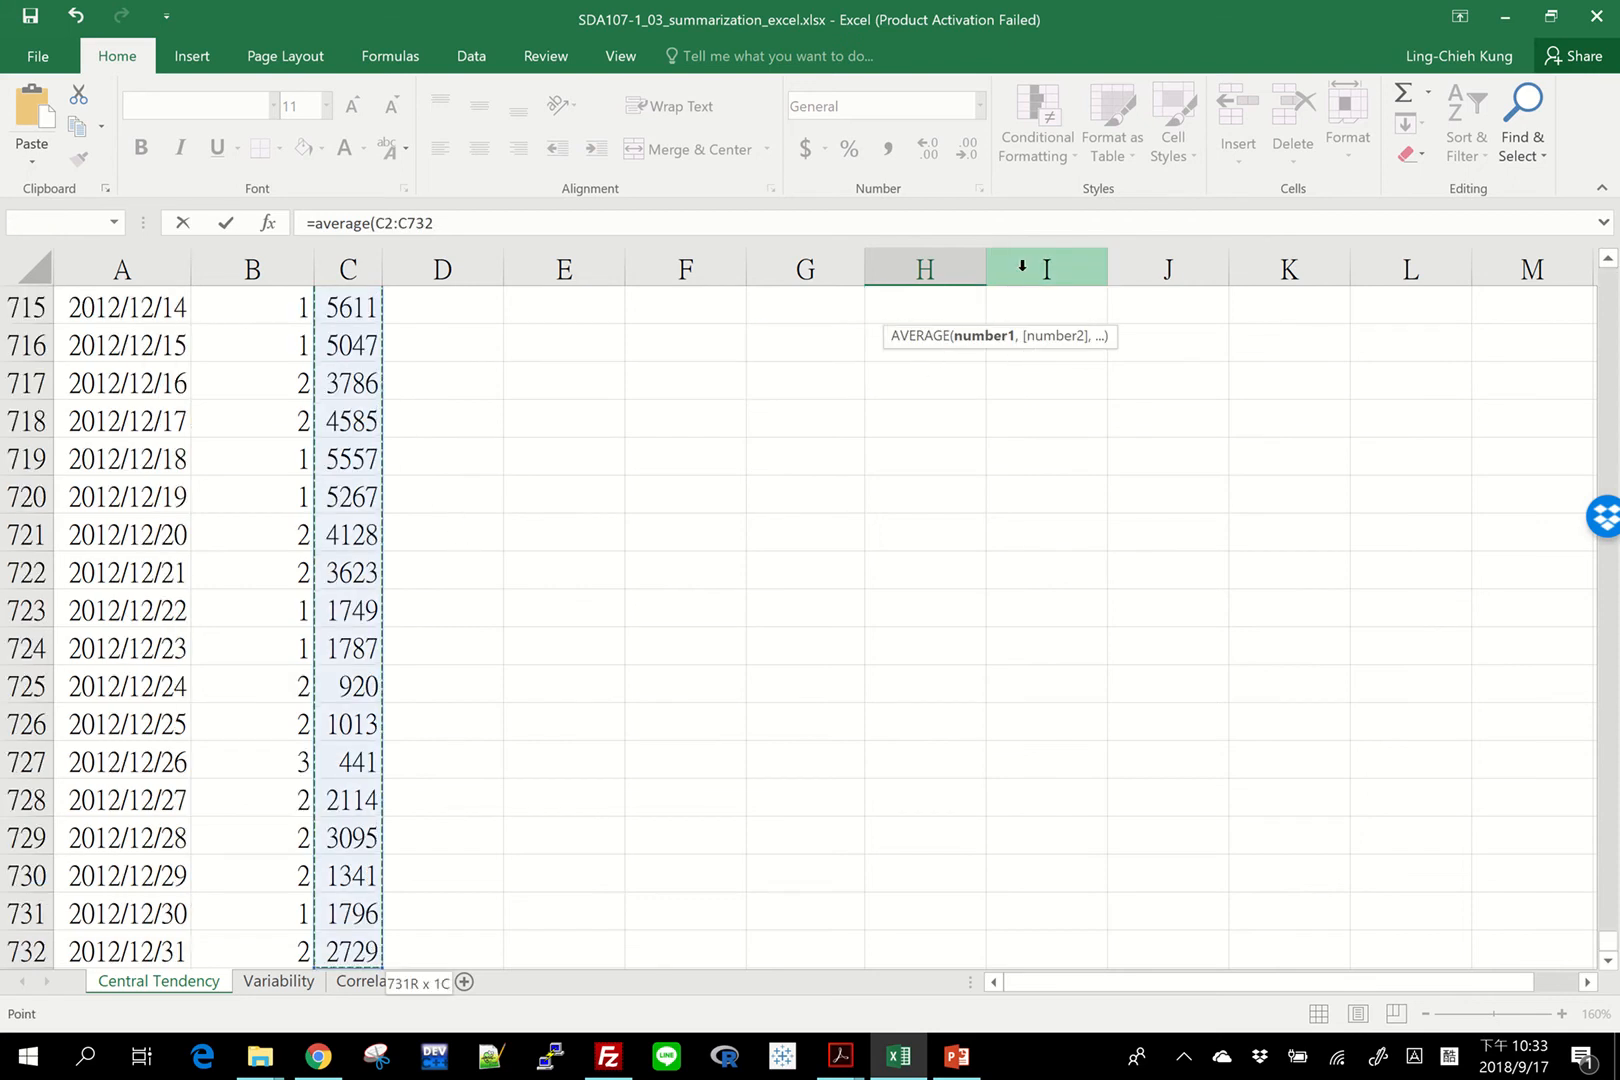
key(Return)
key(Up)
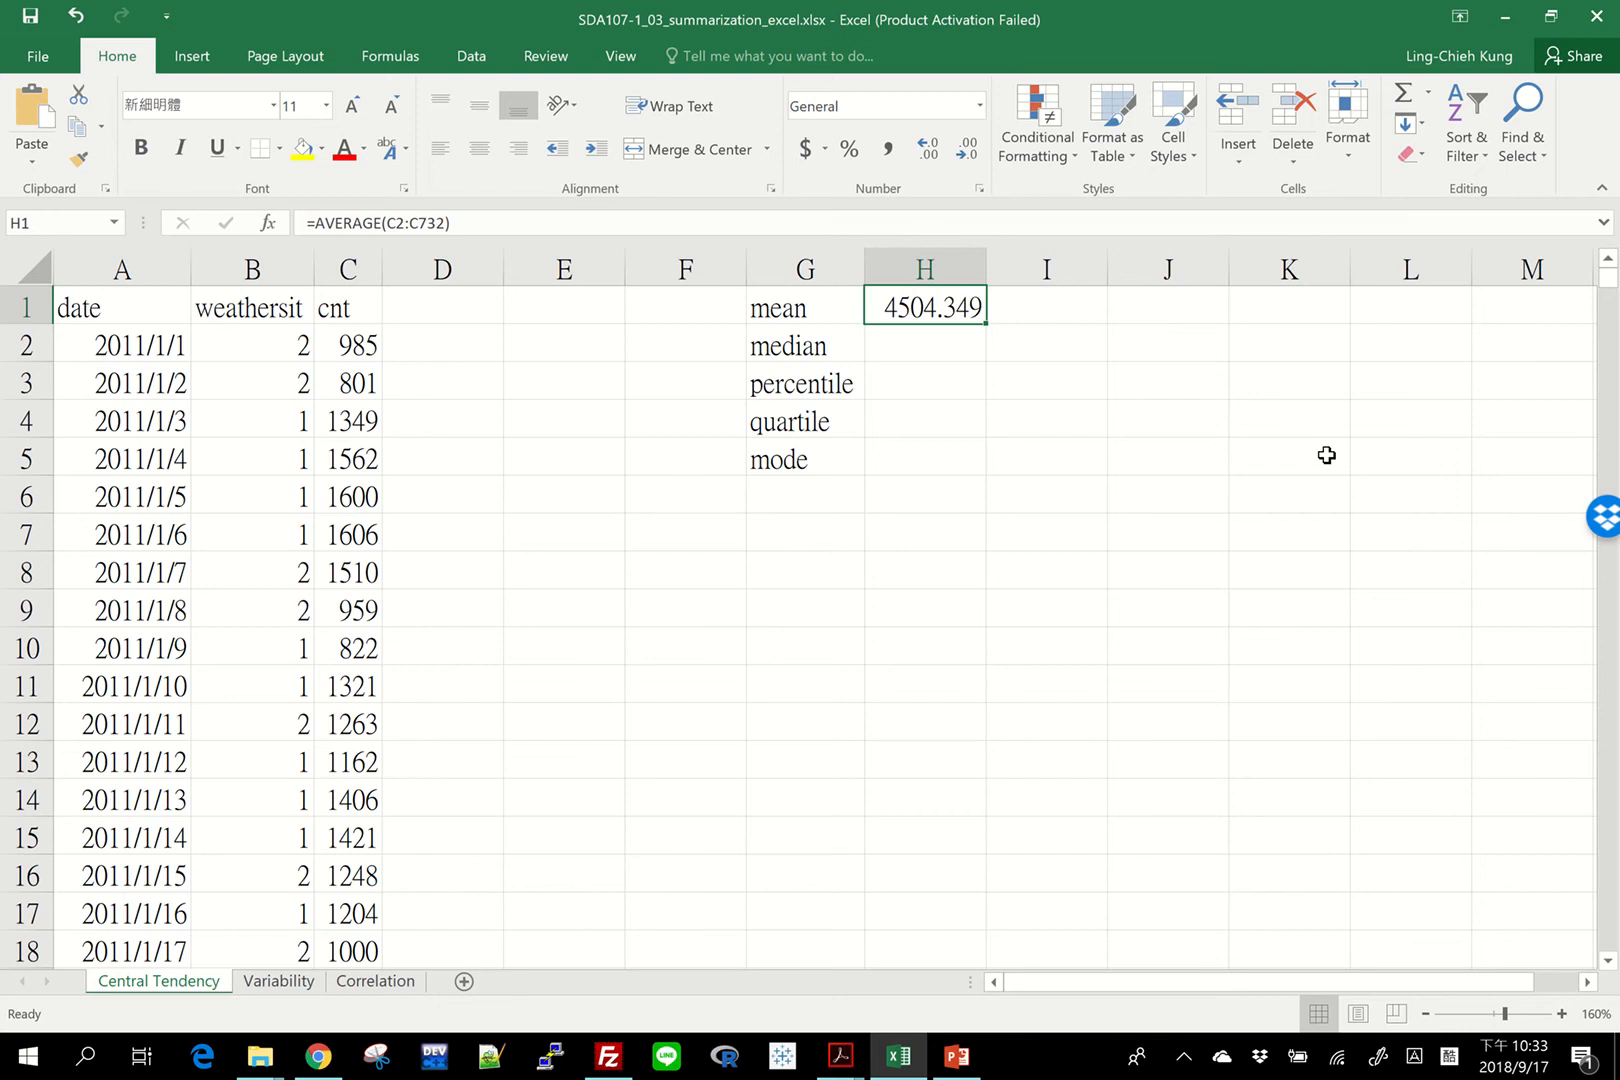
Step: Calculate the median of the cnt values in H2 with the MEDIAN function over C2:C732
key(Down)
text(=)
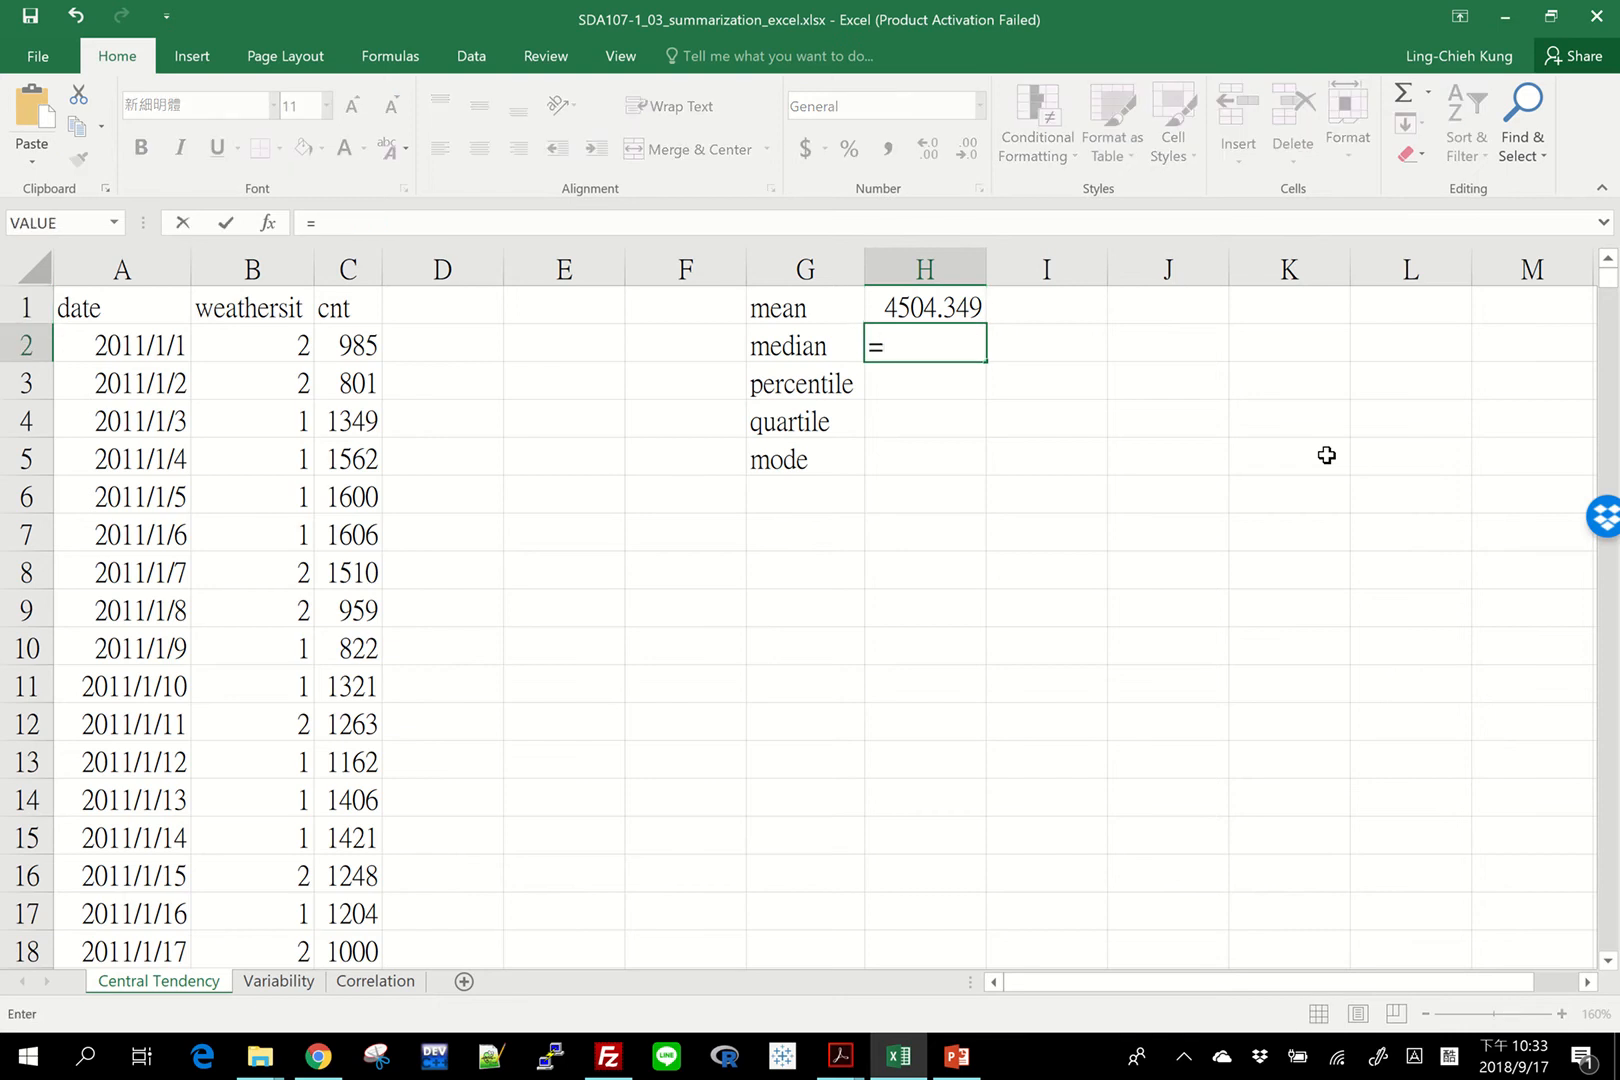
text(median)
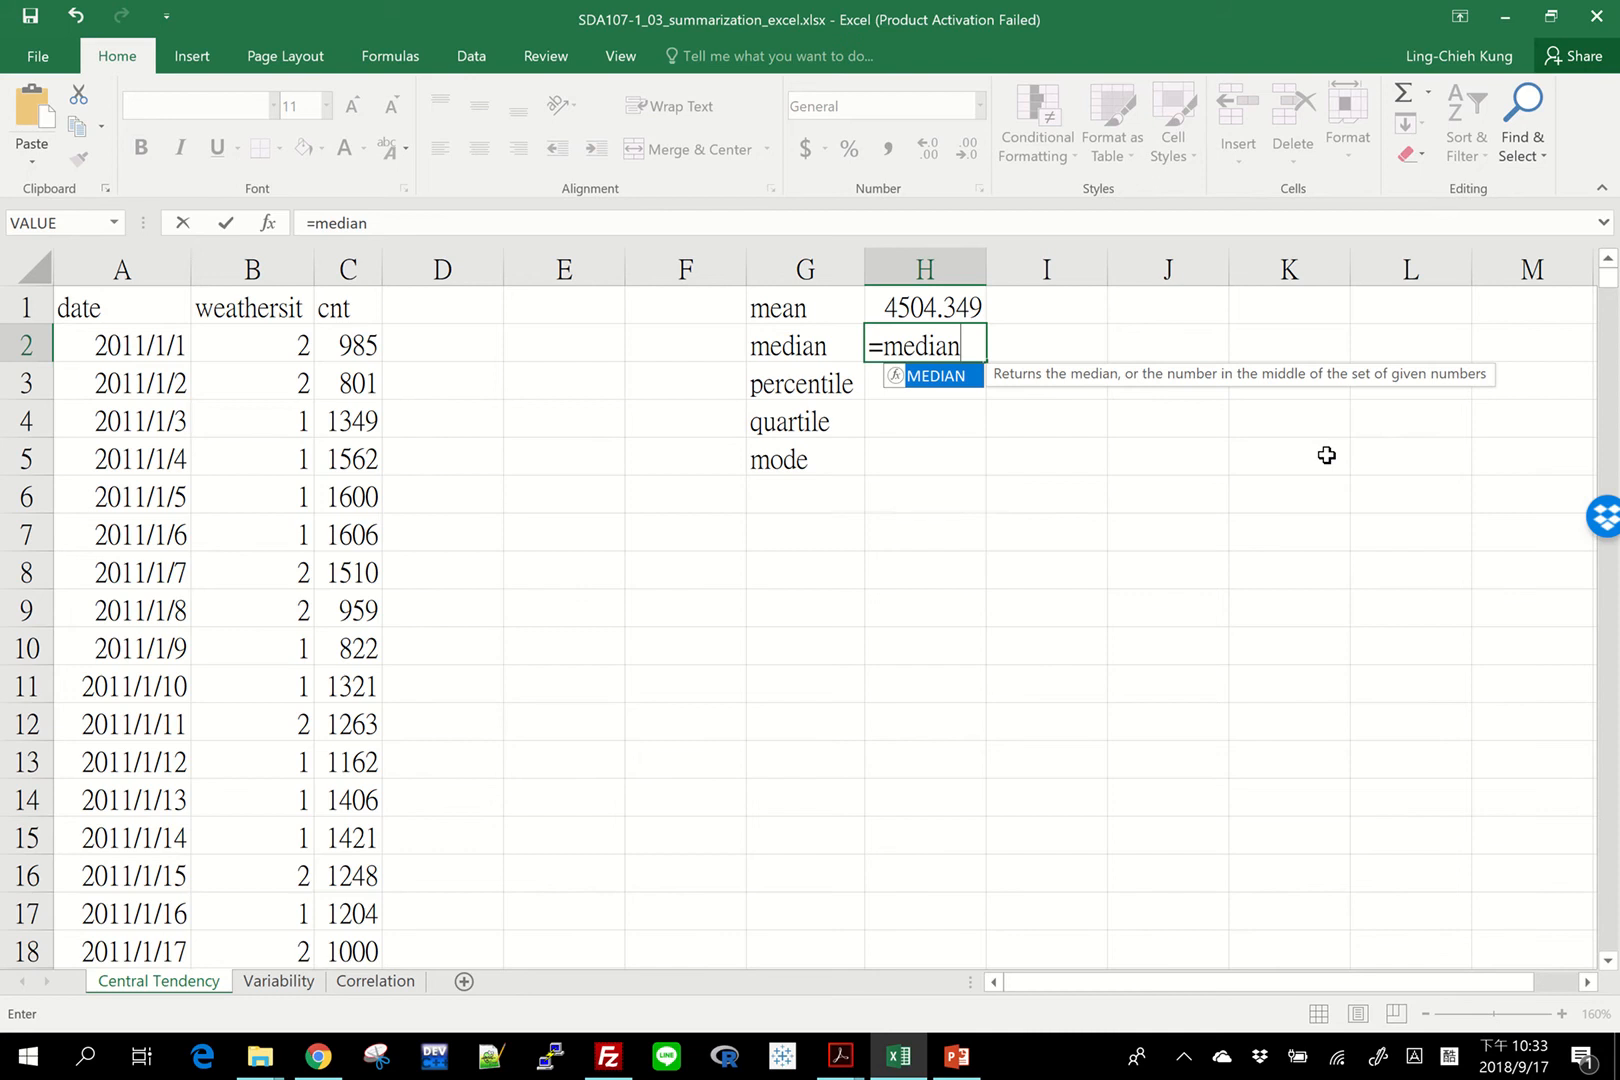
text(()
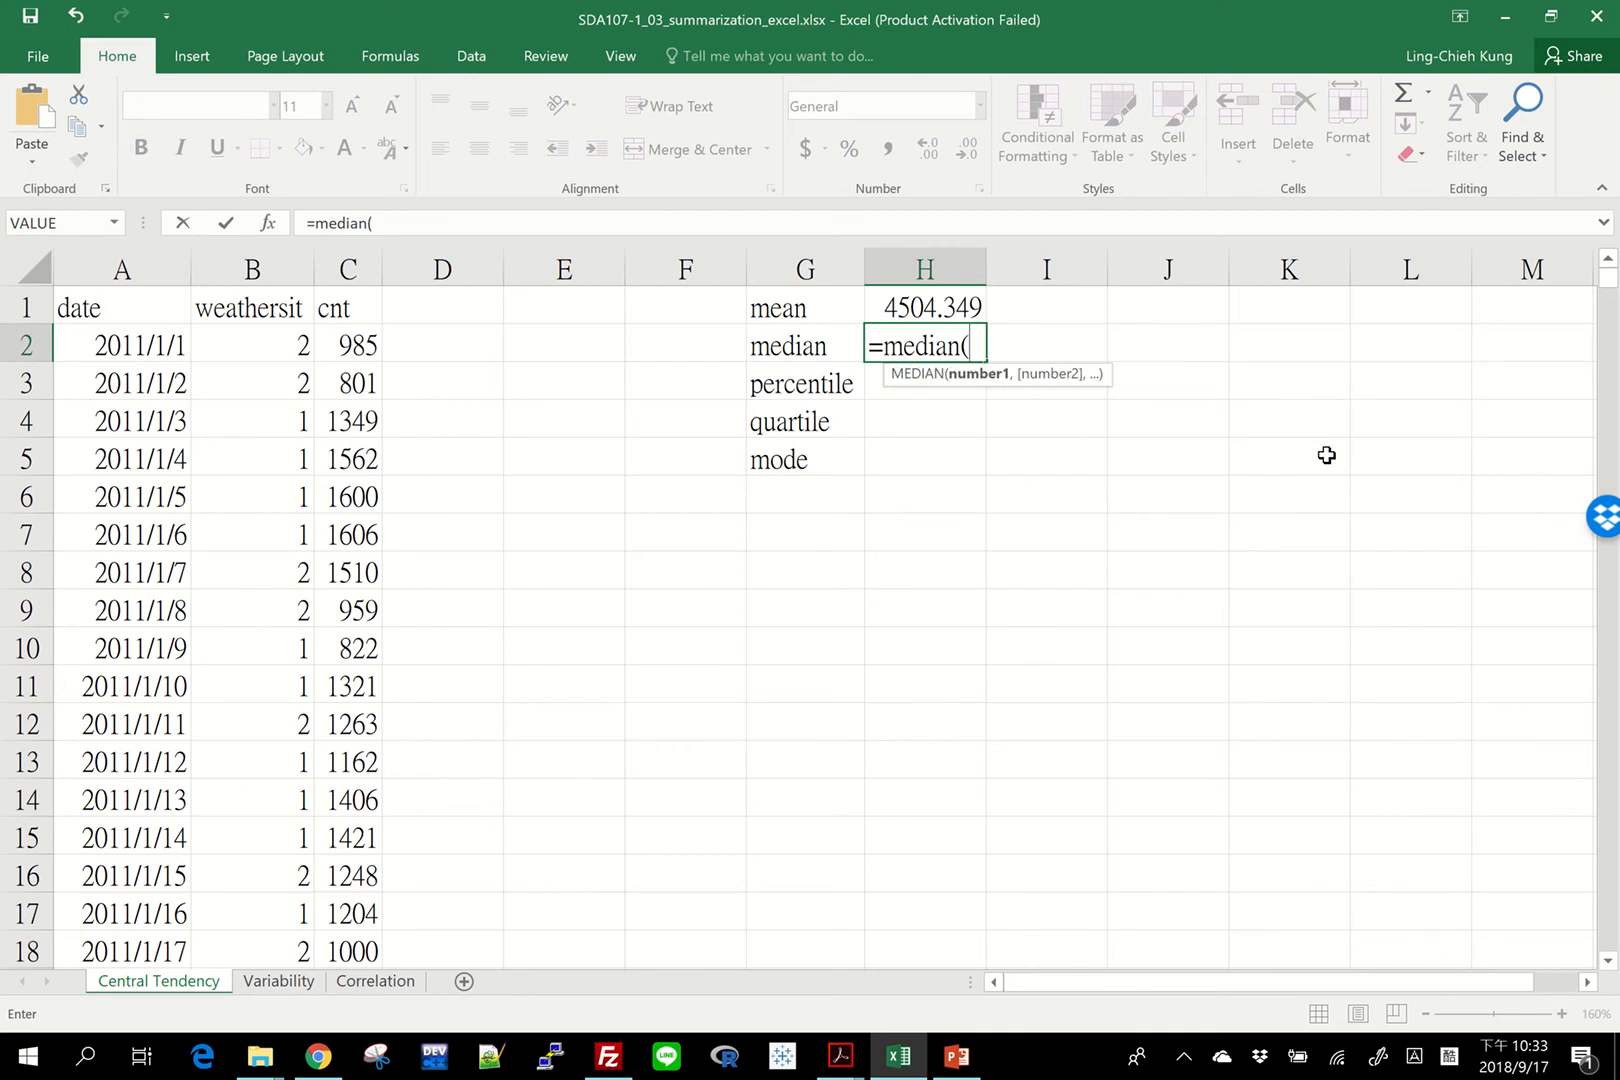
click(352, 347)
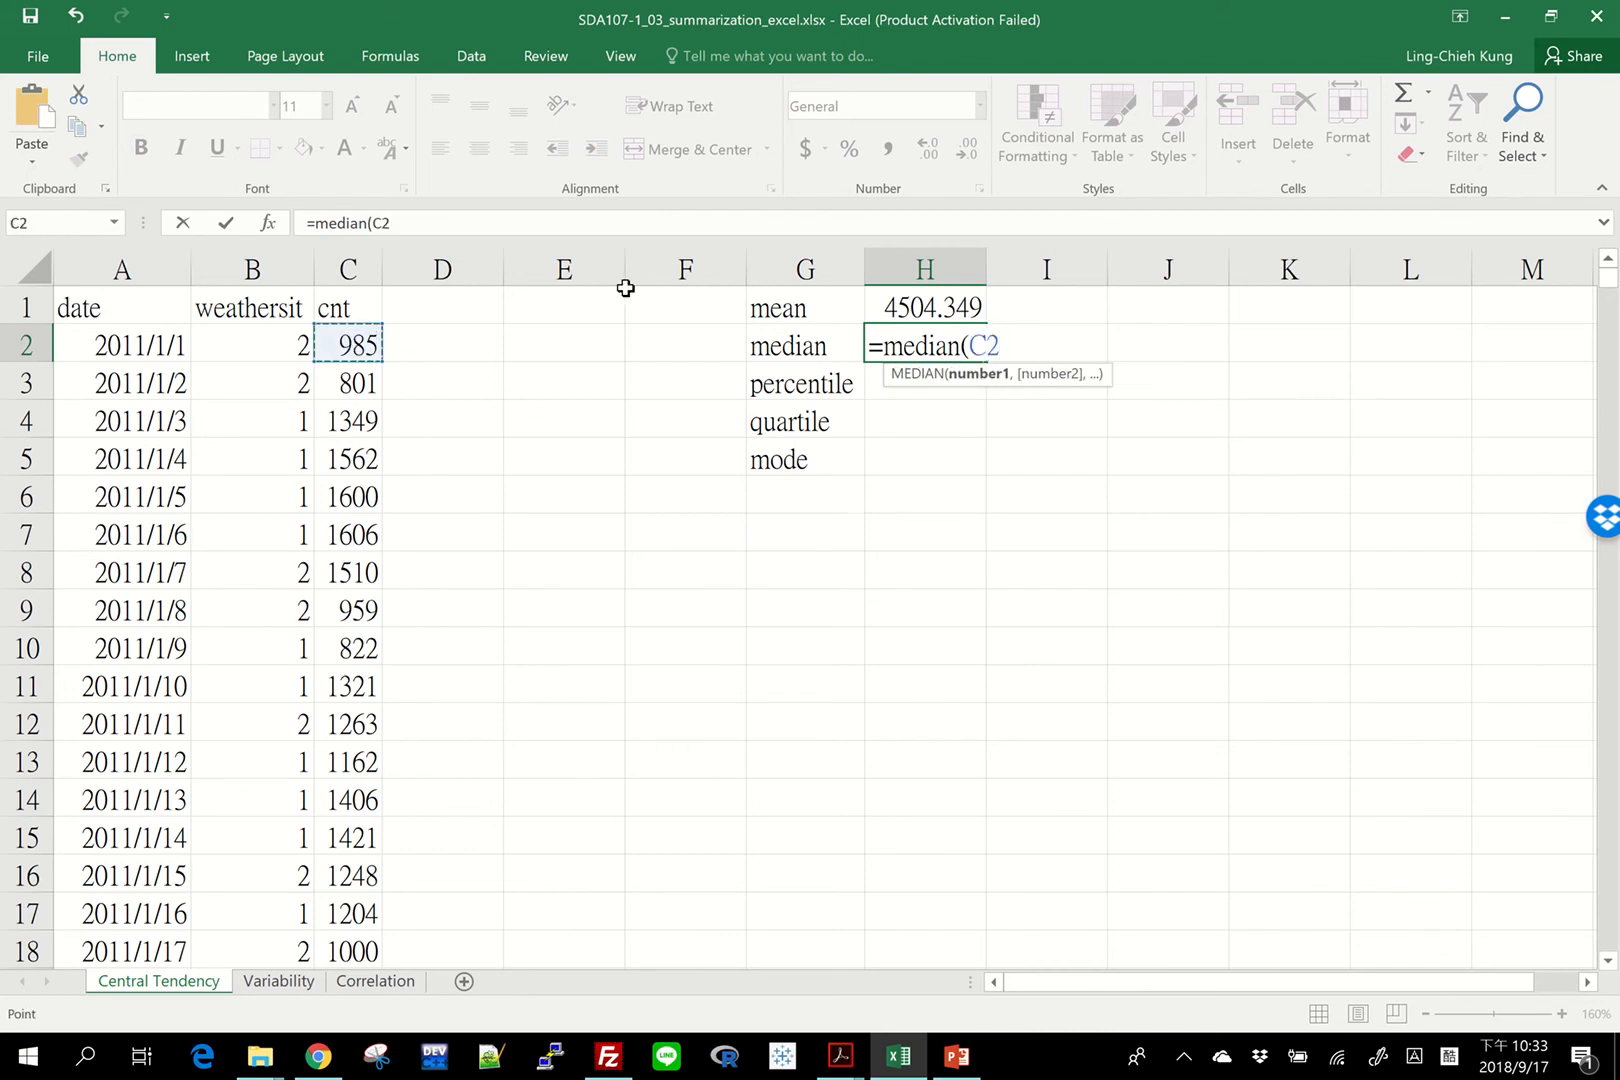
key(ctrl+shift+Down)
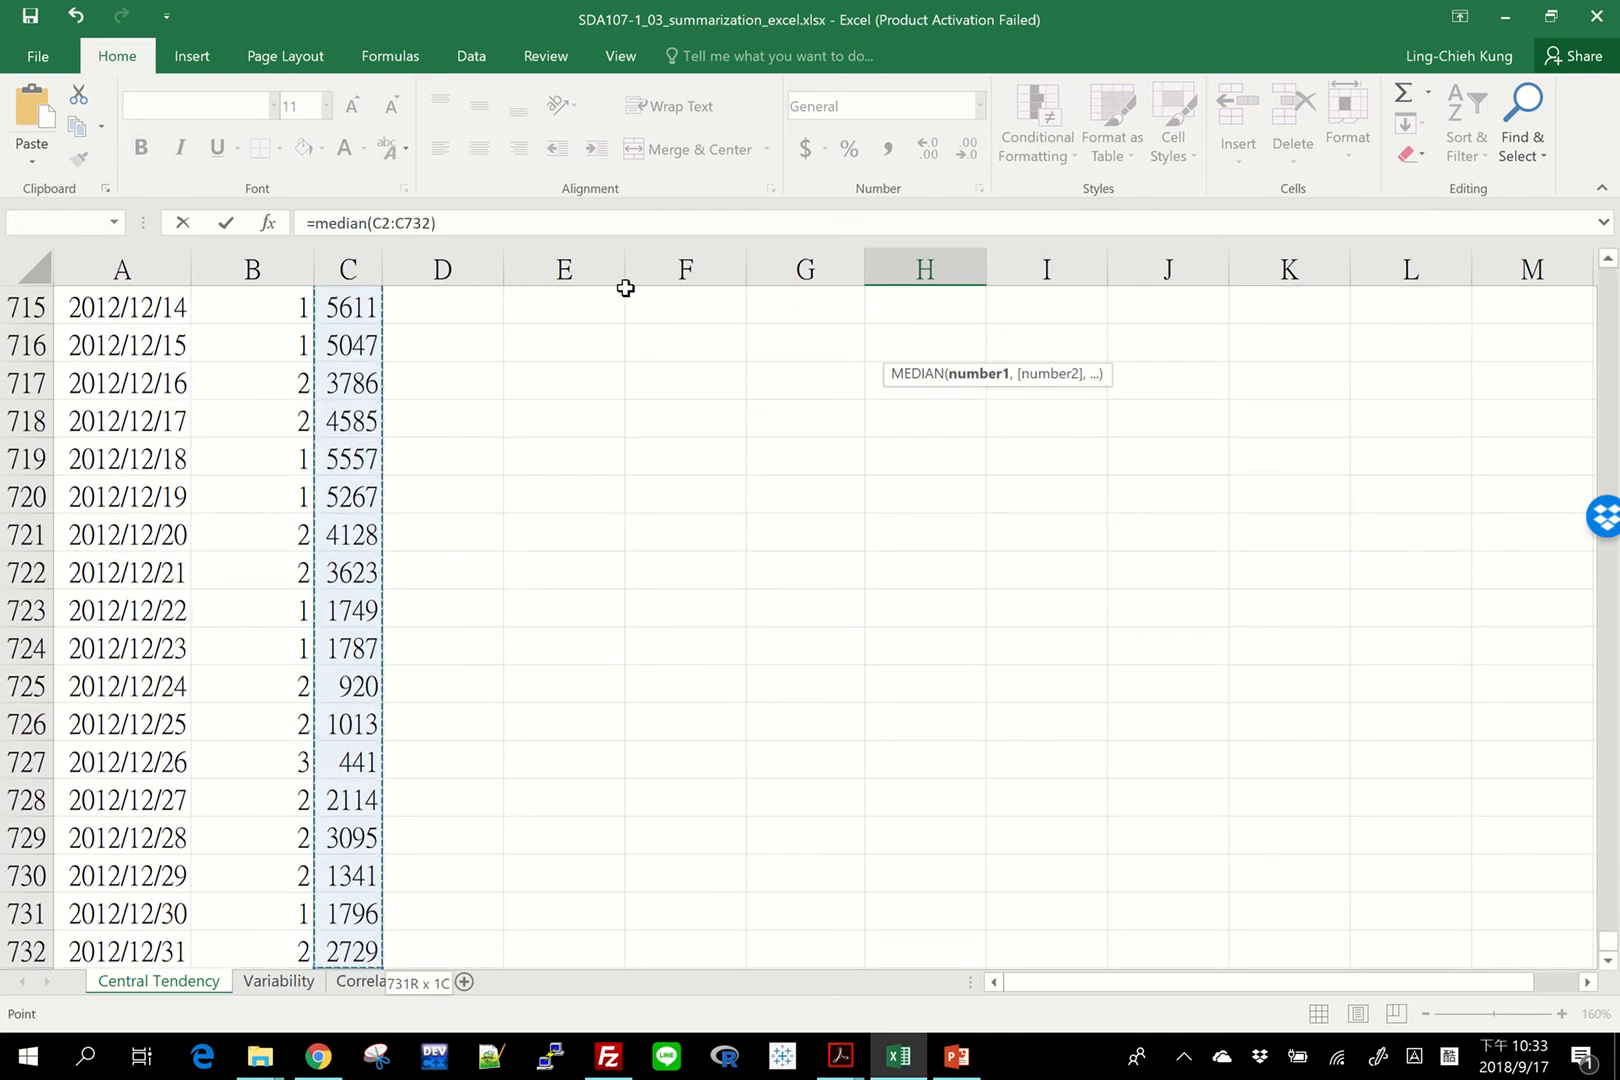
key(Return)
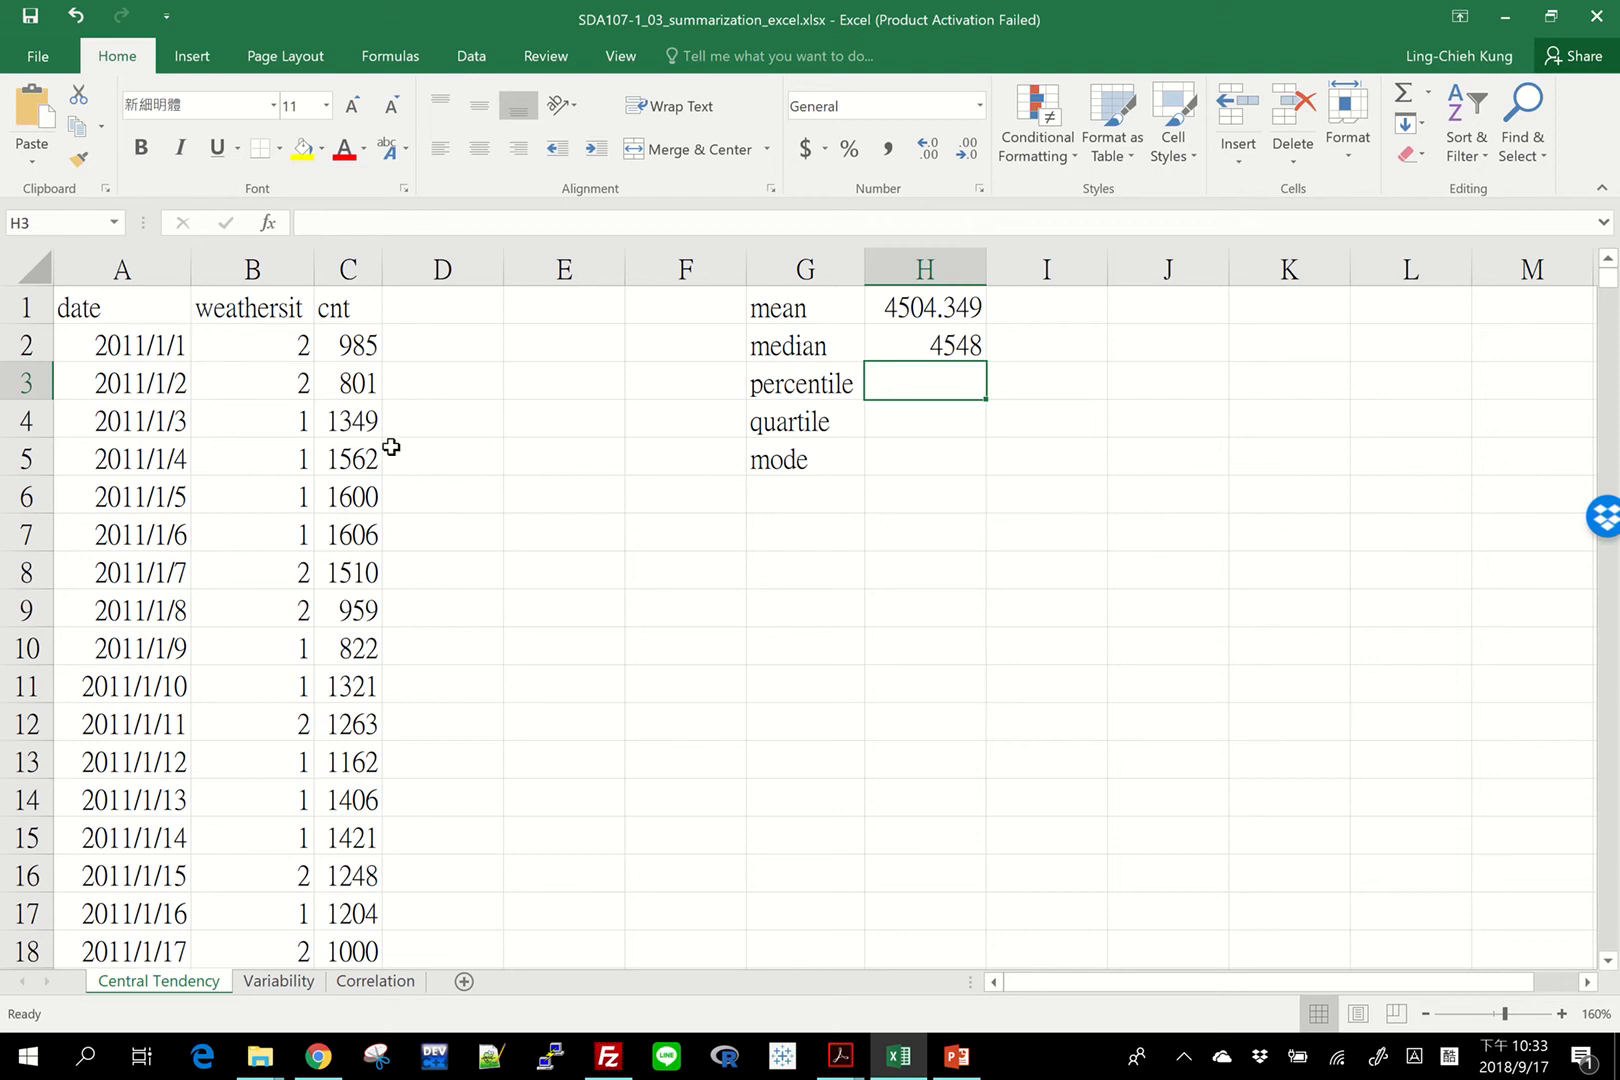
Step: Create a PivotTable on a new worksheet from the Central Tendency data range A1:C732
click(340, 420)
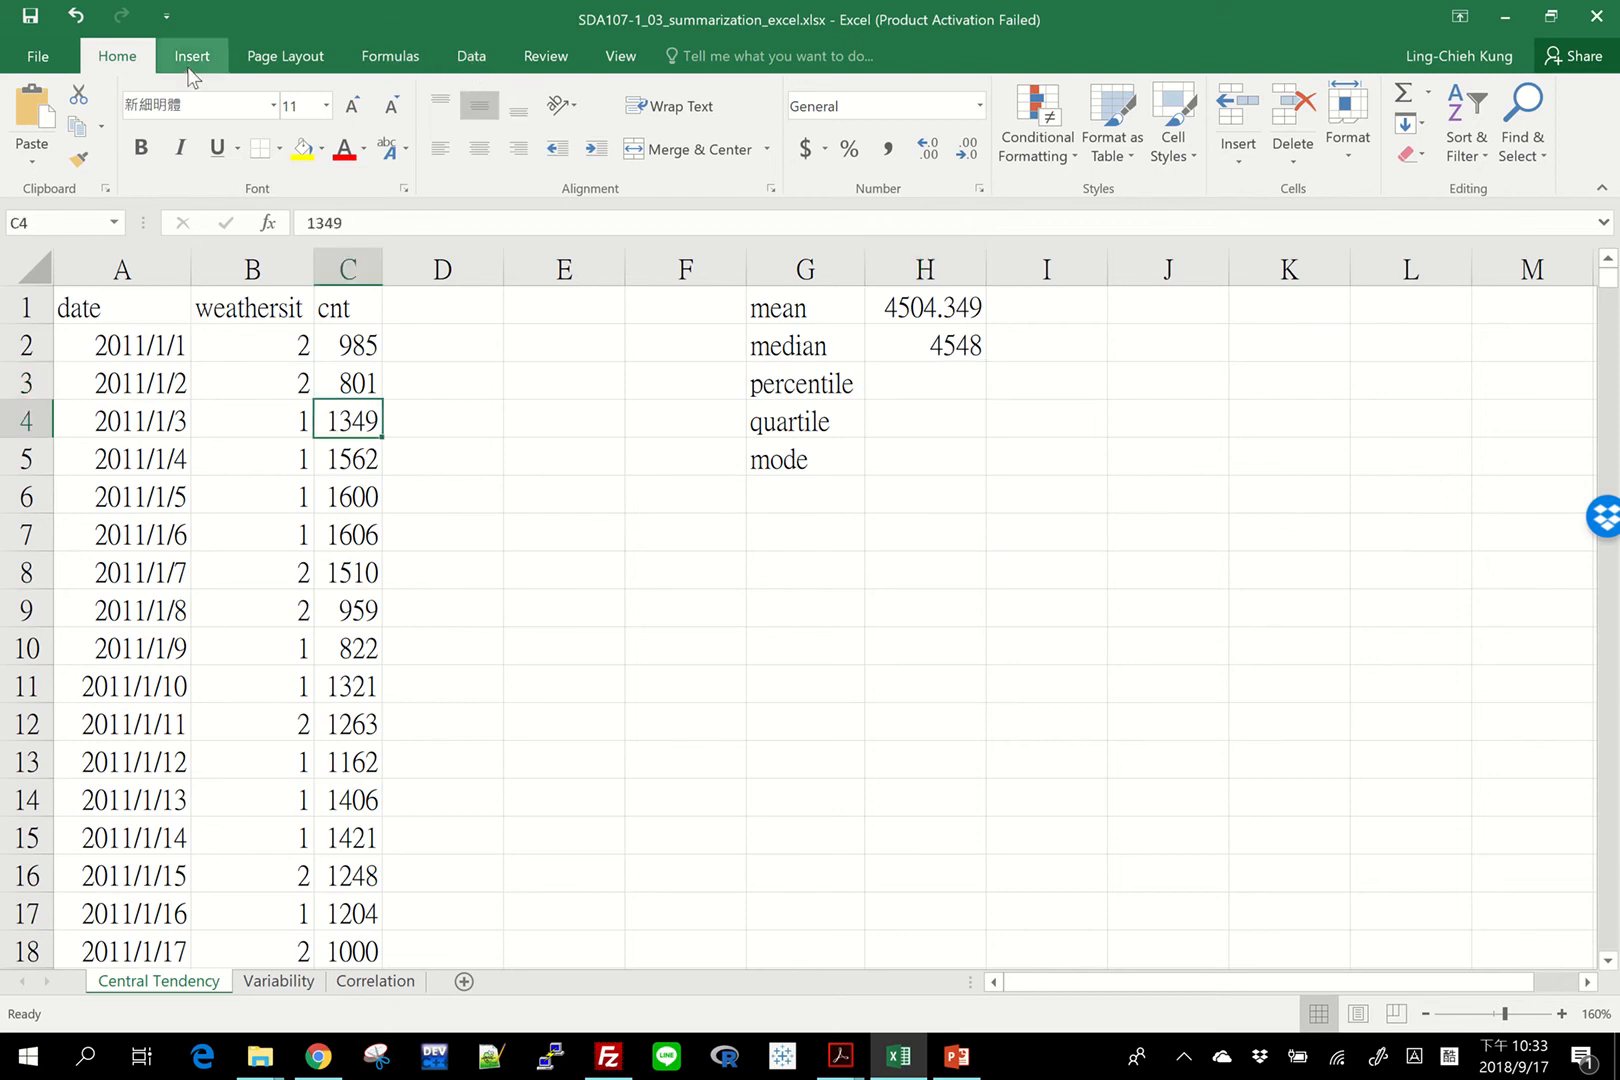
click(192, 57)
click(38, 115)
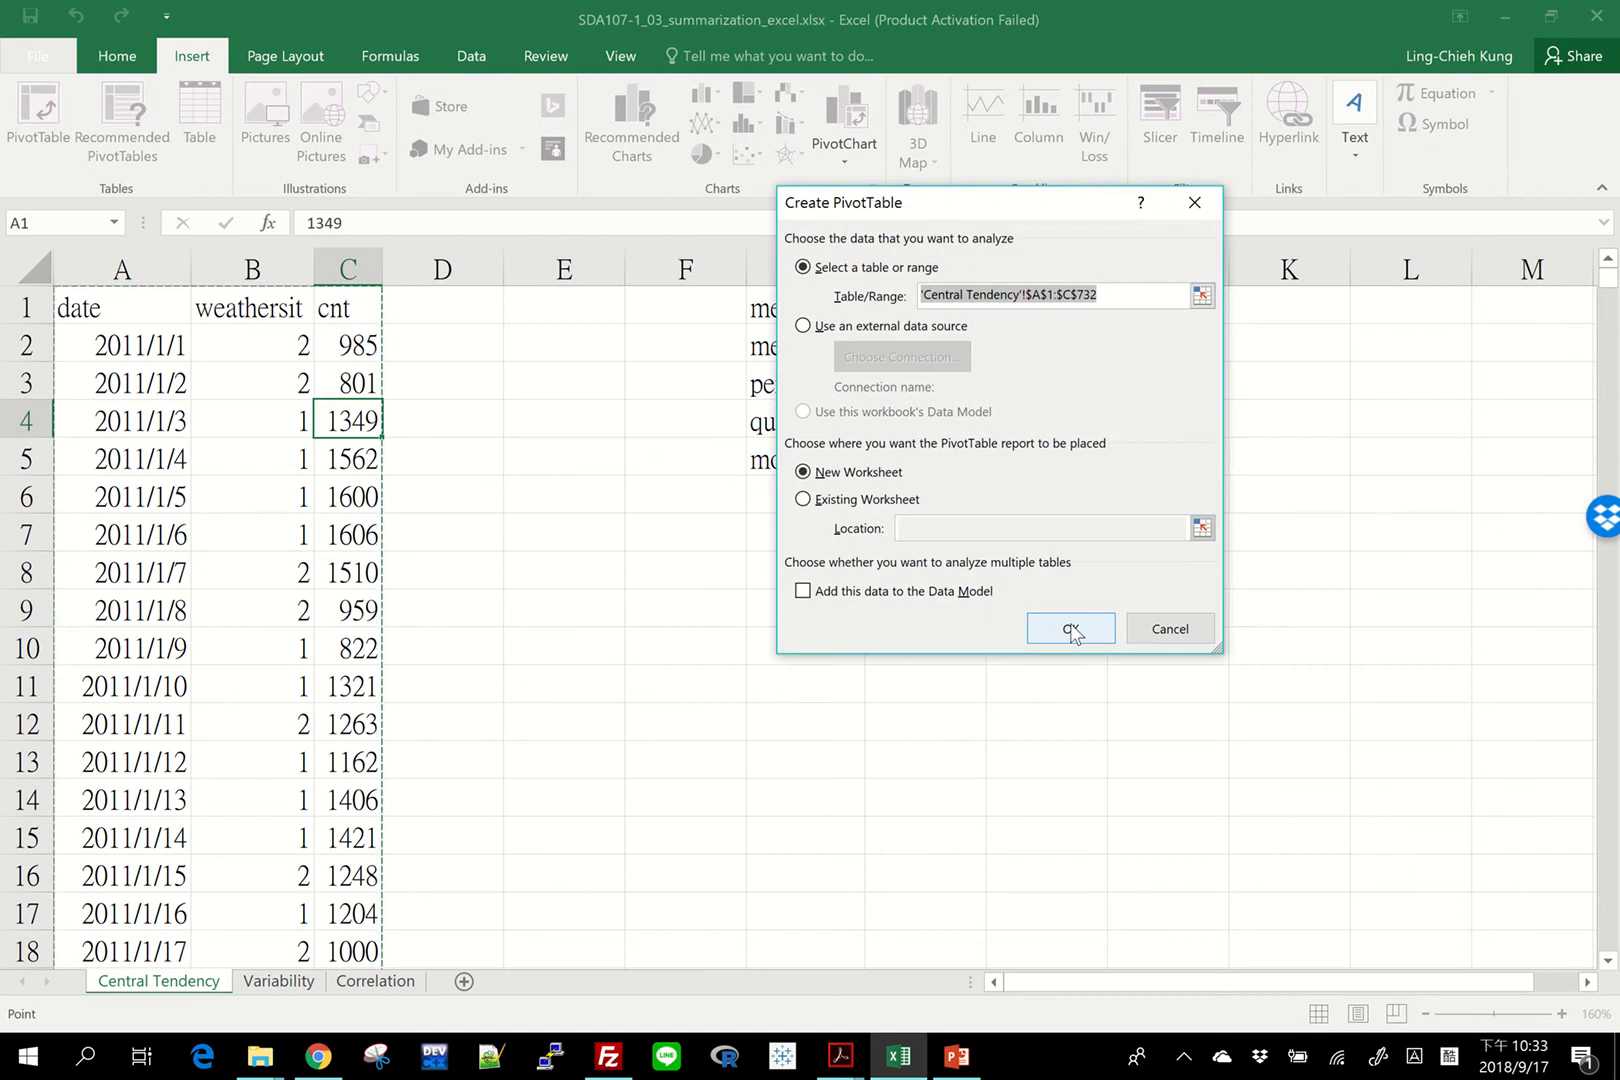
click(1071, 629)
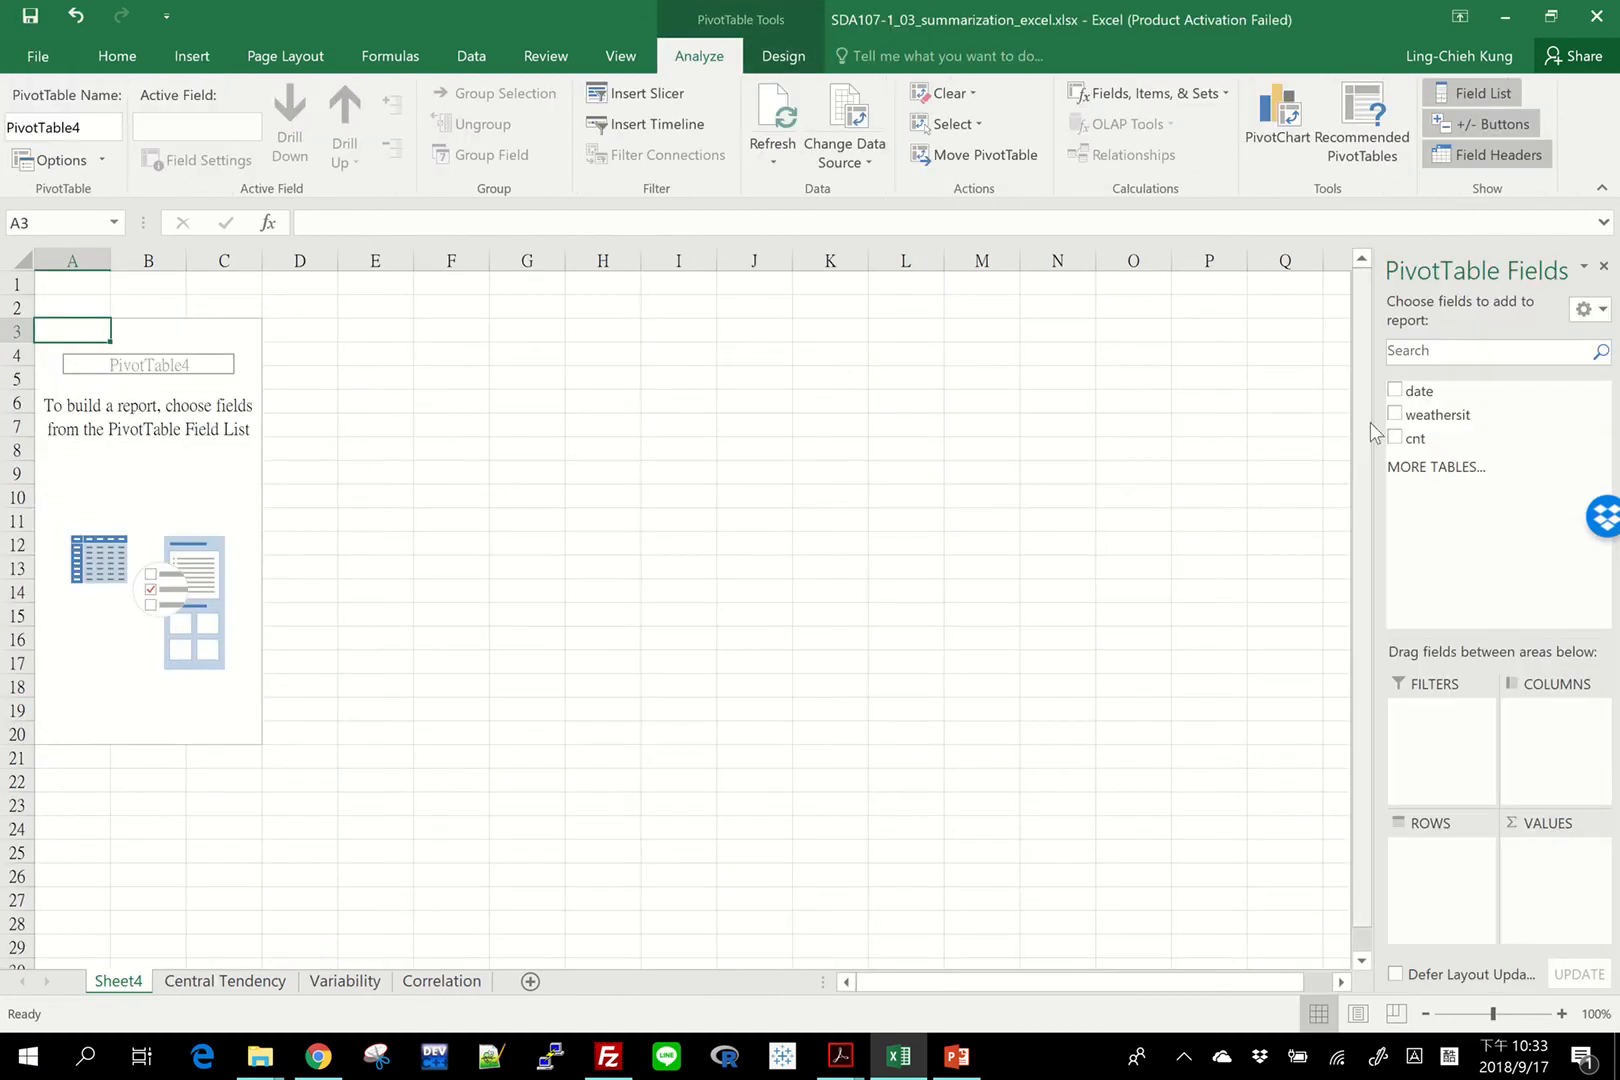
Step: Add the cnt field to the PivotTable values and summarize it by Average
drag(1414, 438, 1553, 883)
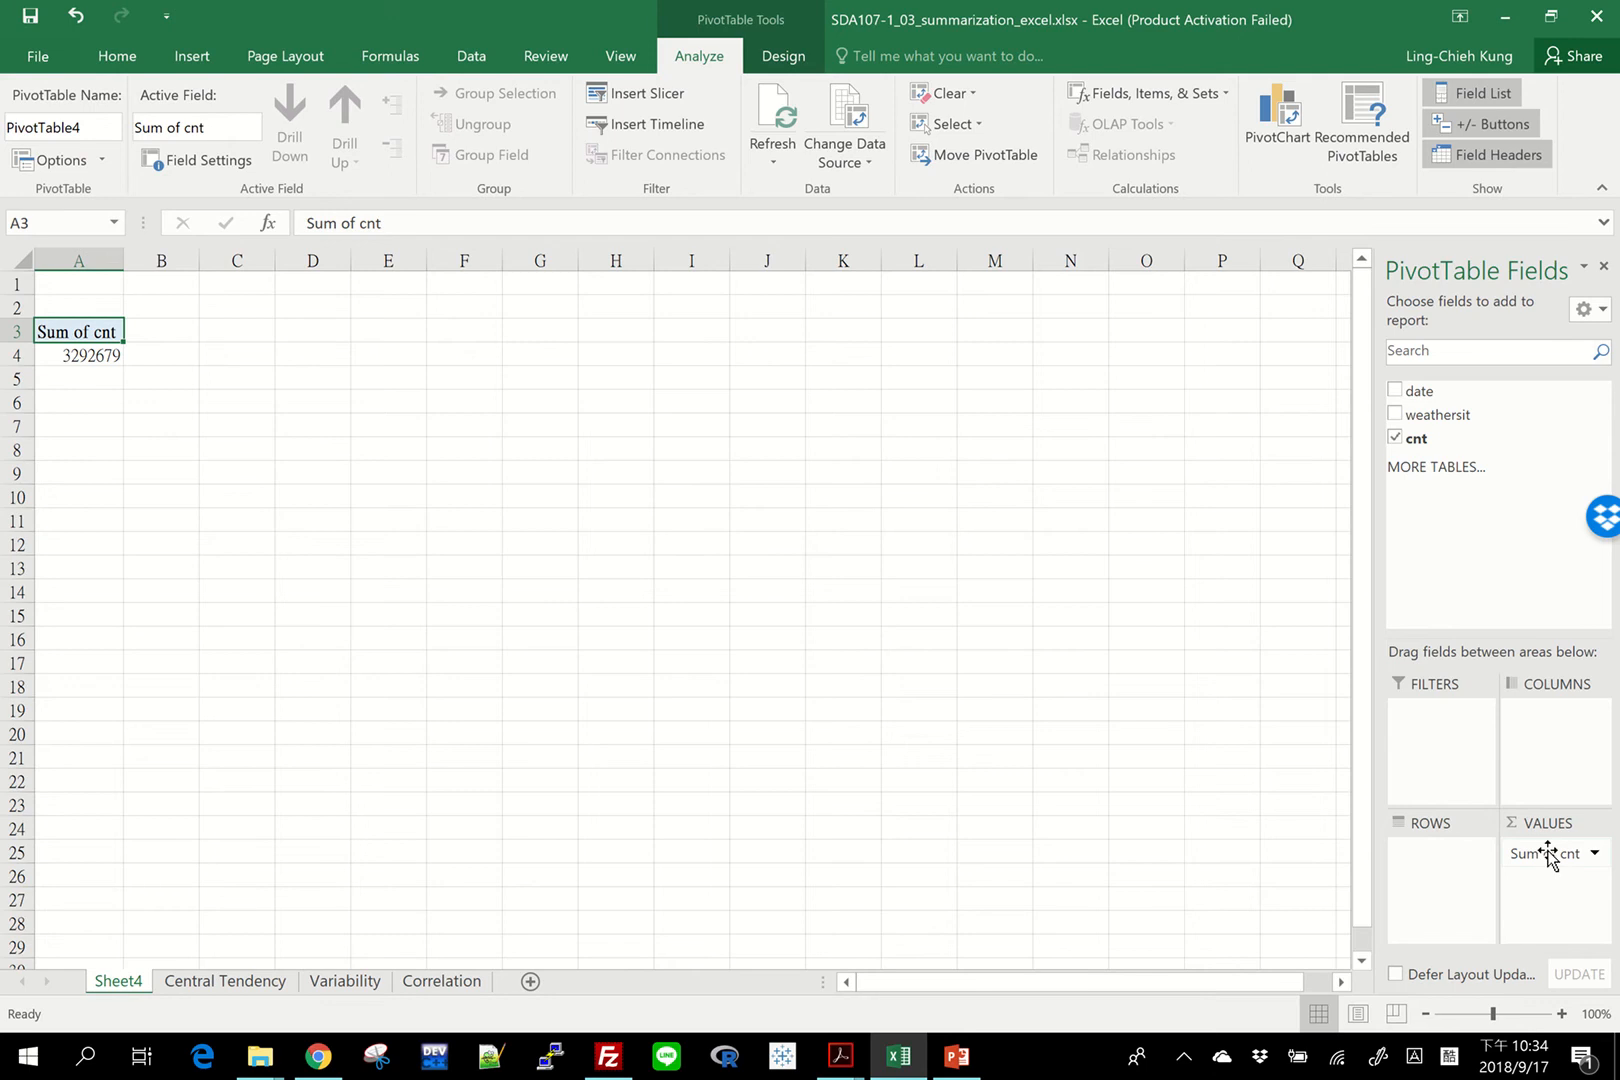
click(1548, 855)
click(1450, 828)
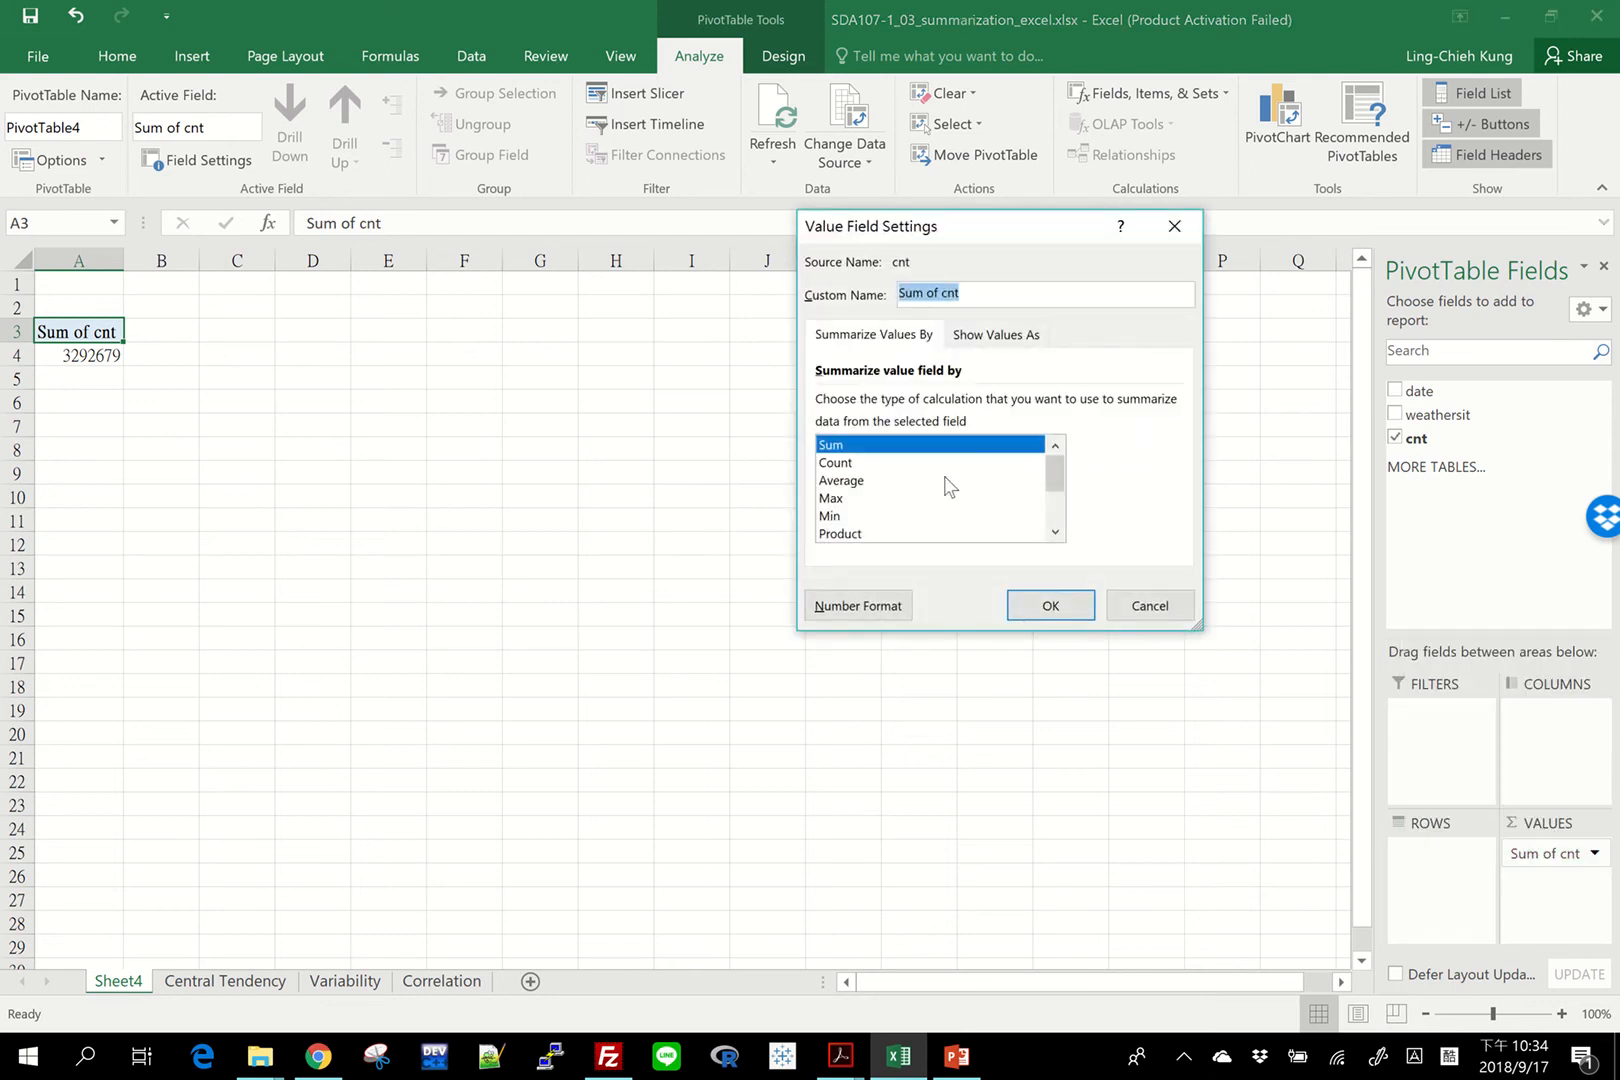
click(892, 484)
click(1050, 605)
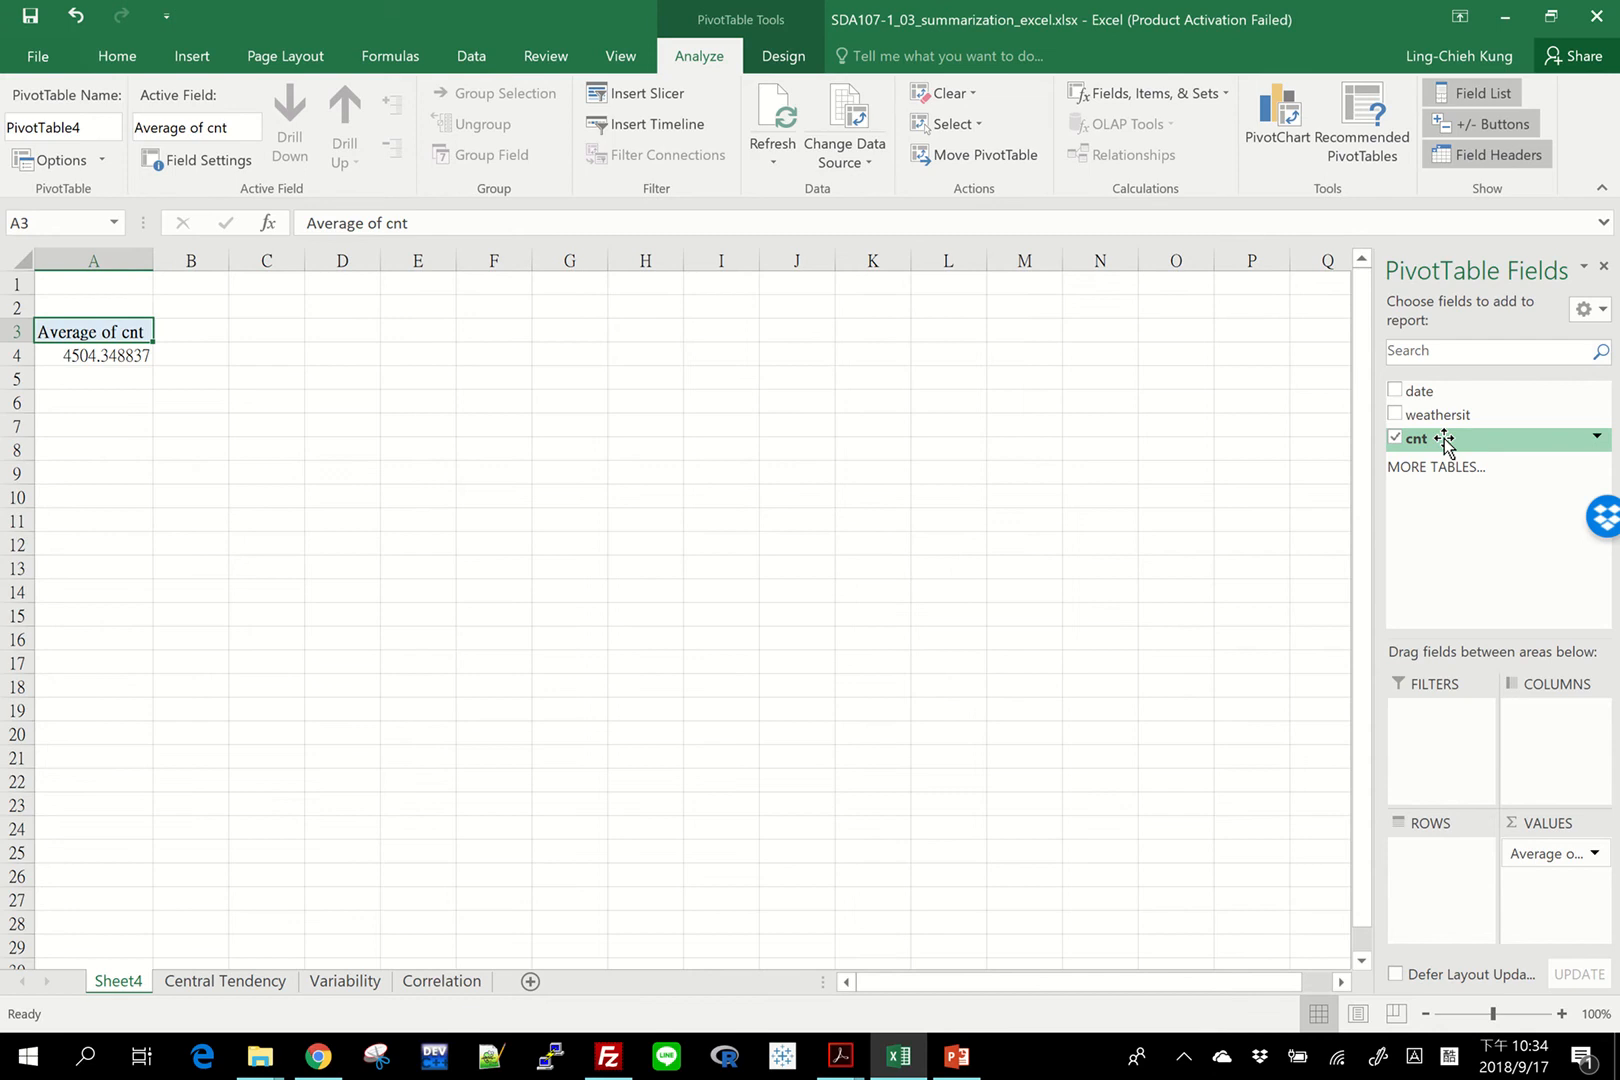
Step: Add cnt as a second PivotTable value field and review its available summary calculations, leaving them unchanged
drag(1443, 440, 1555, 893)
click(1552, 882)
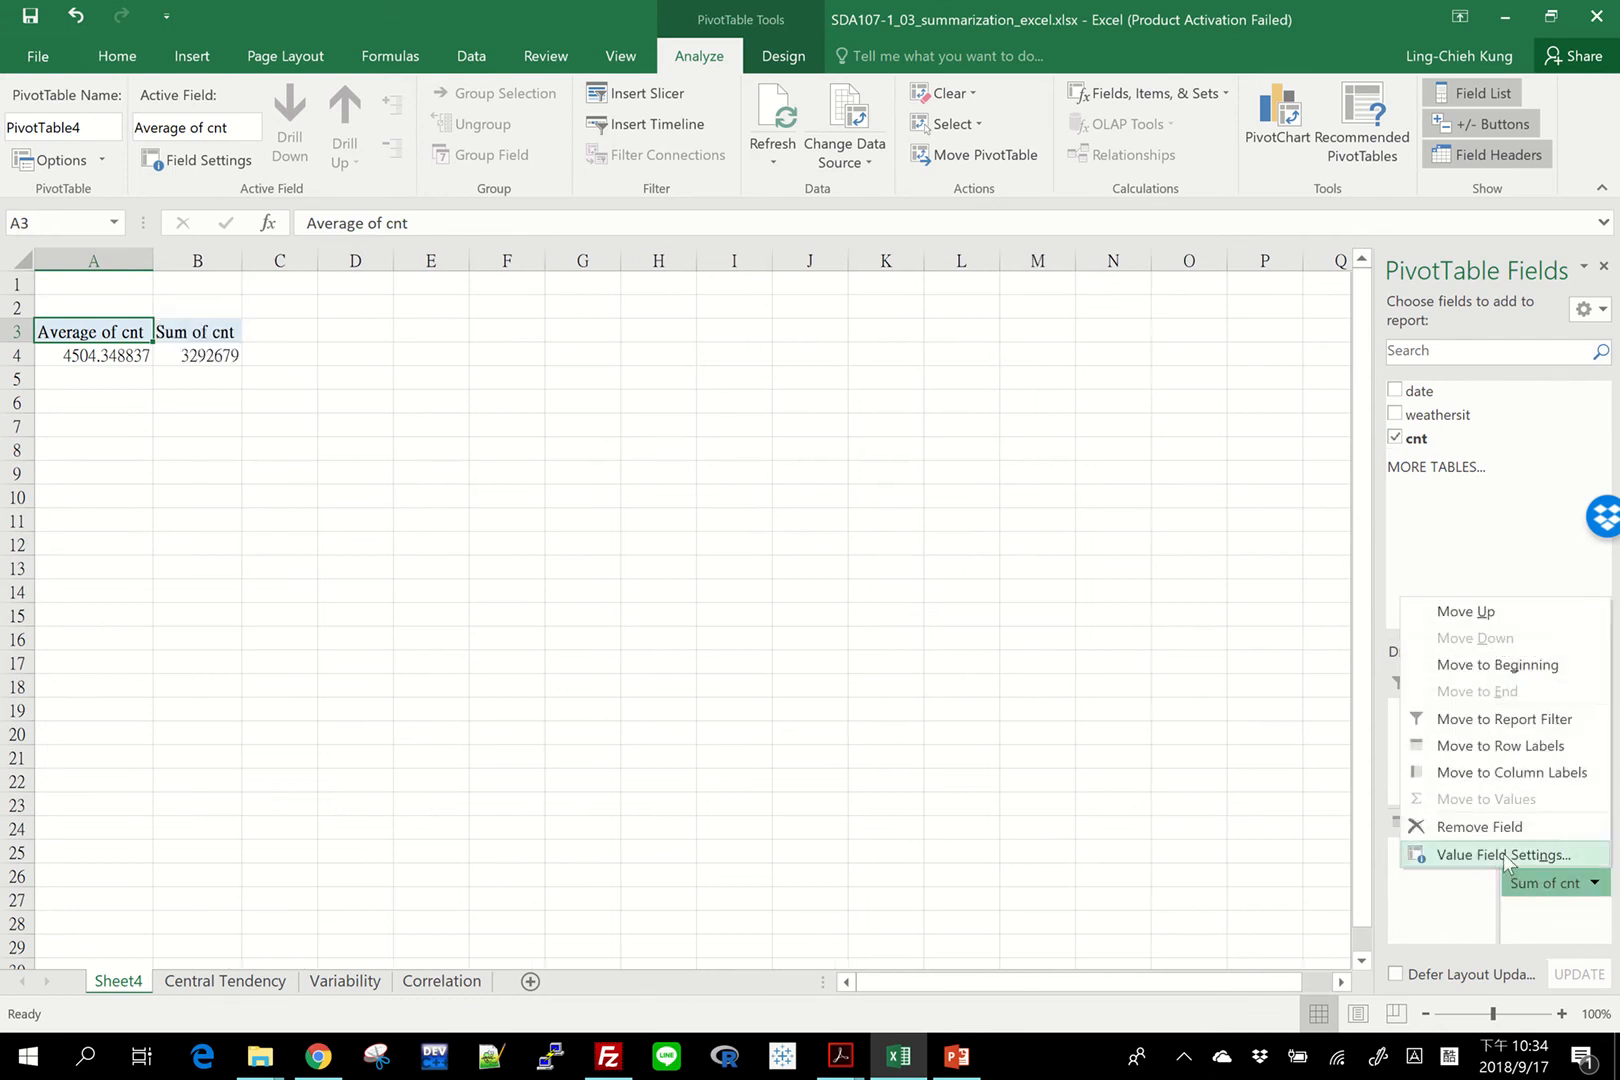
click(1505, 856)
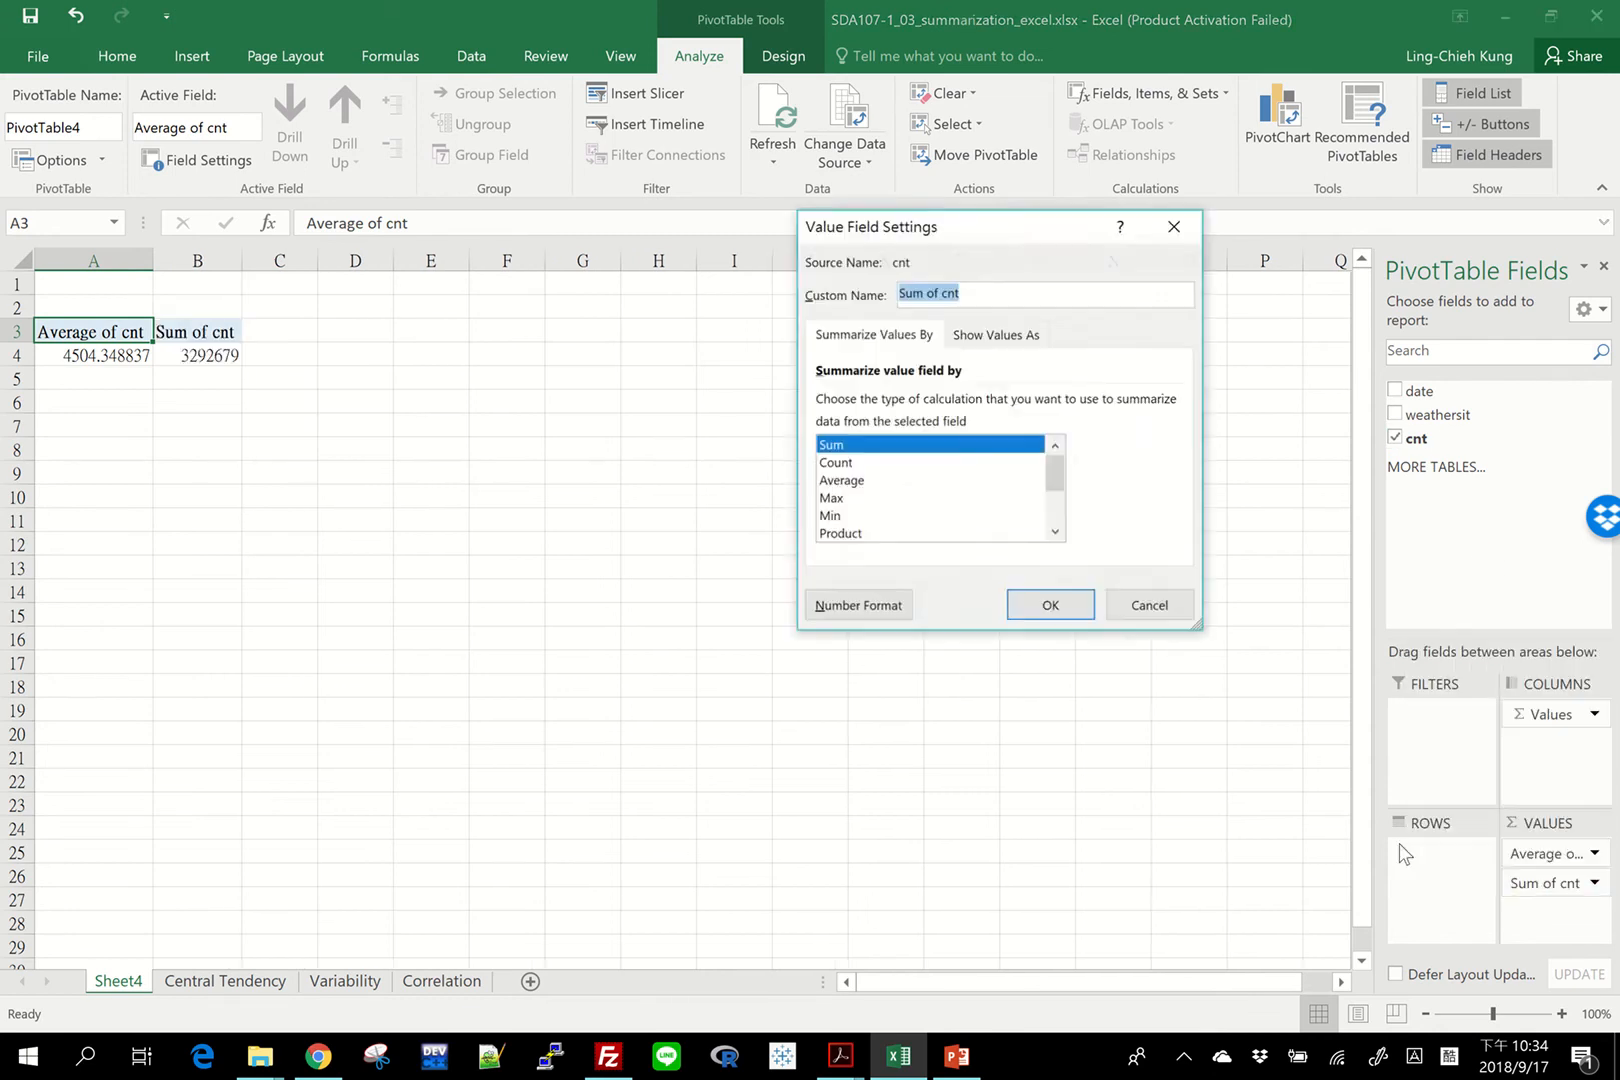
click(1055, 532)
click(1055, 532)
click(1055, 532)
click(1055, 532)
click(1055, 532)
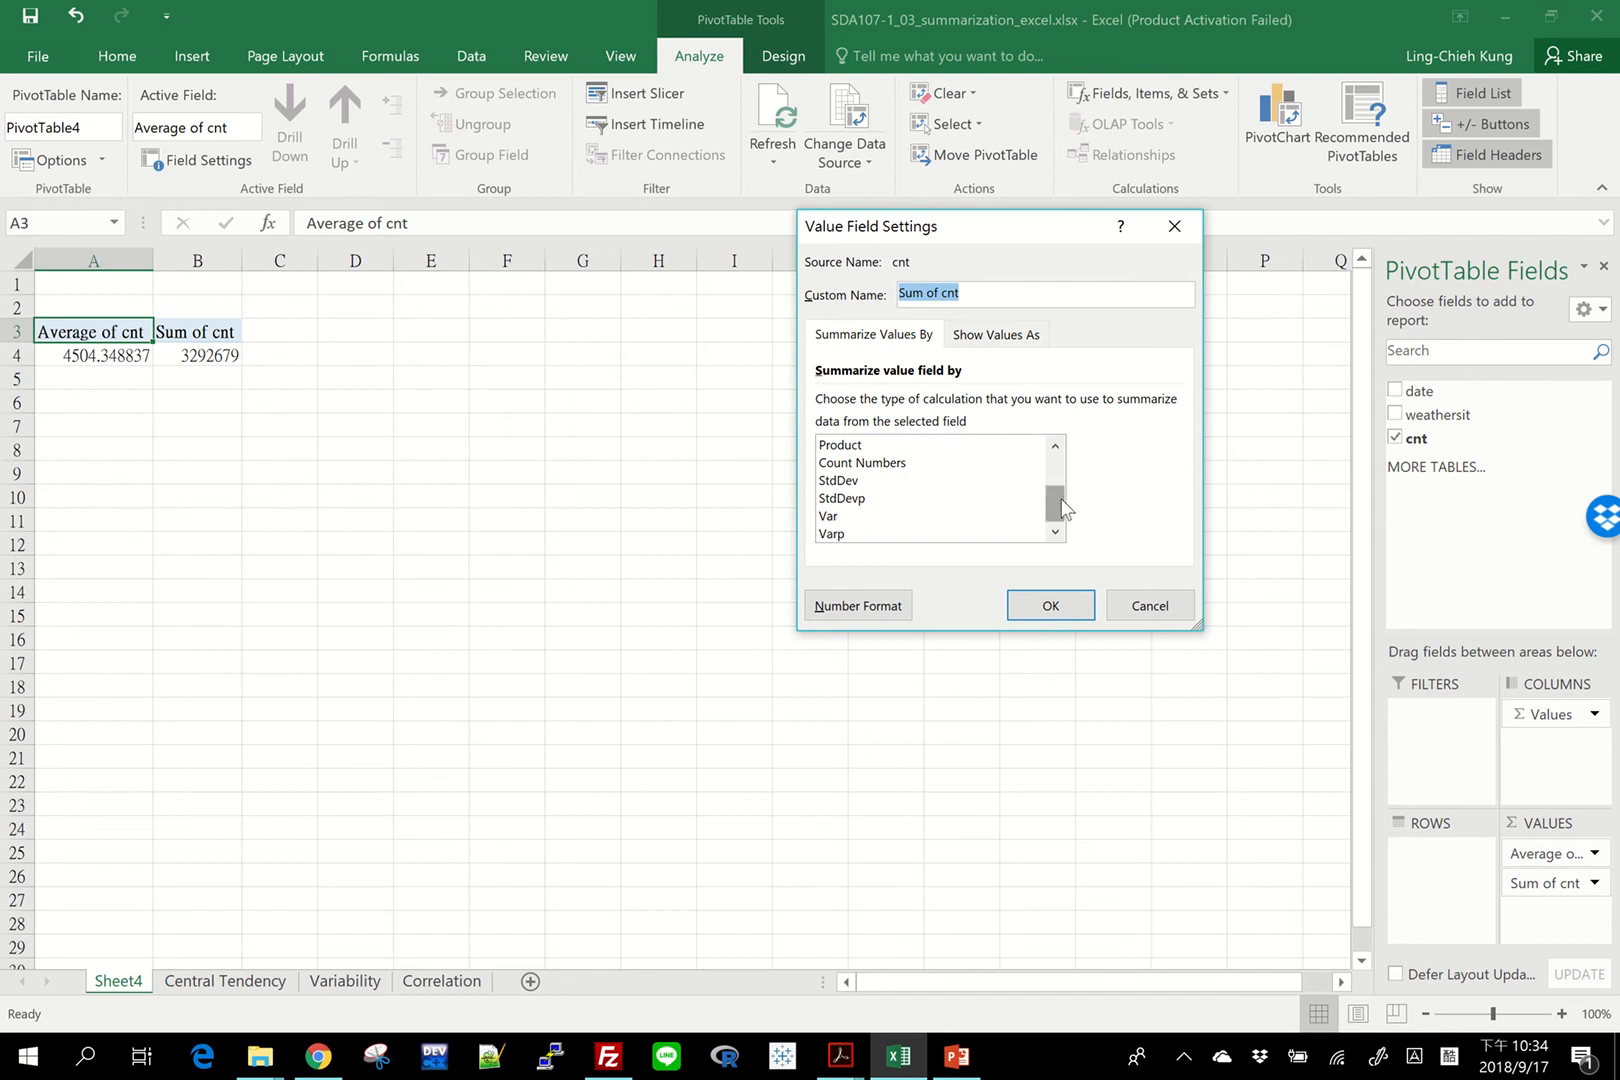
drag(1059, 497, 1056, 455)
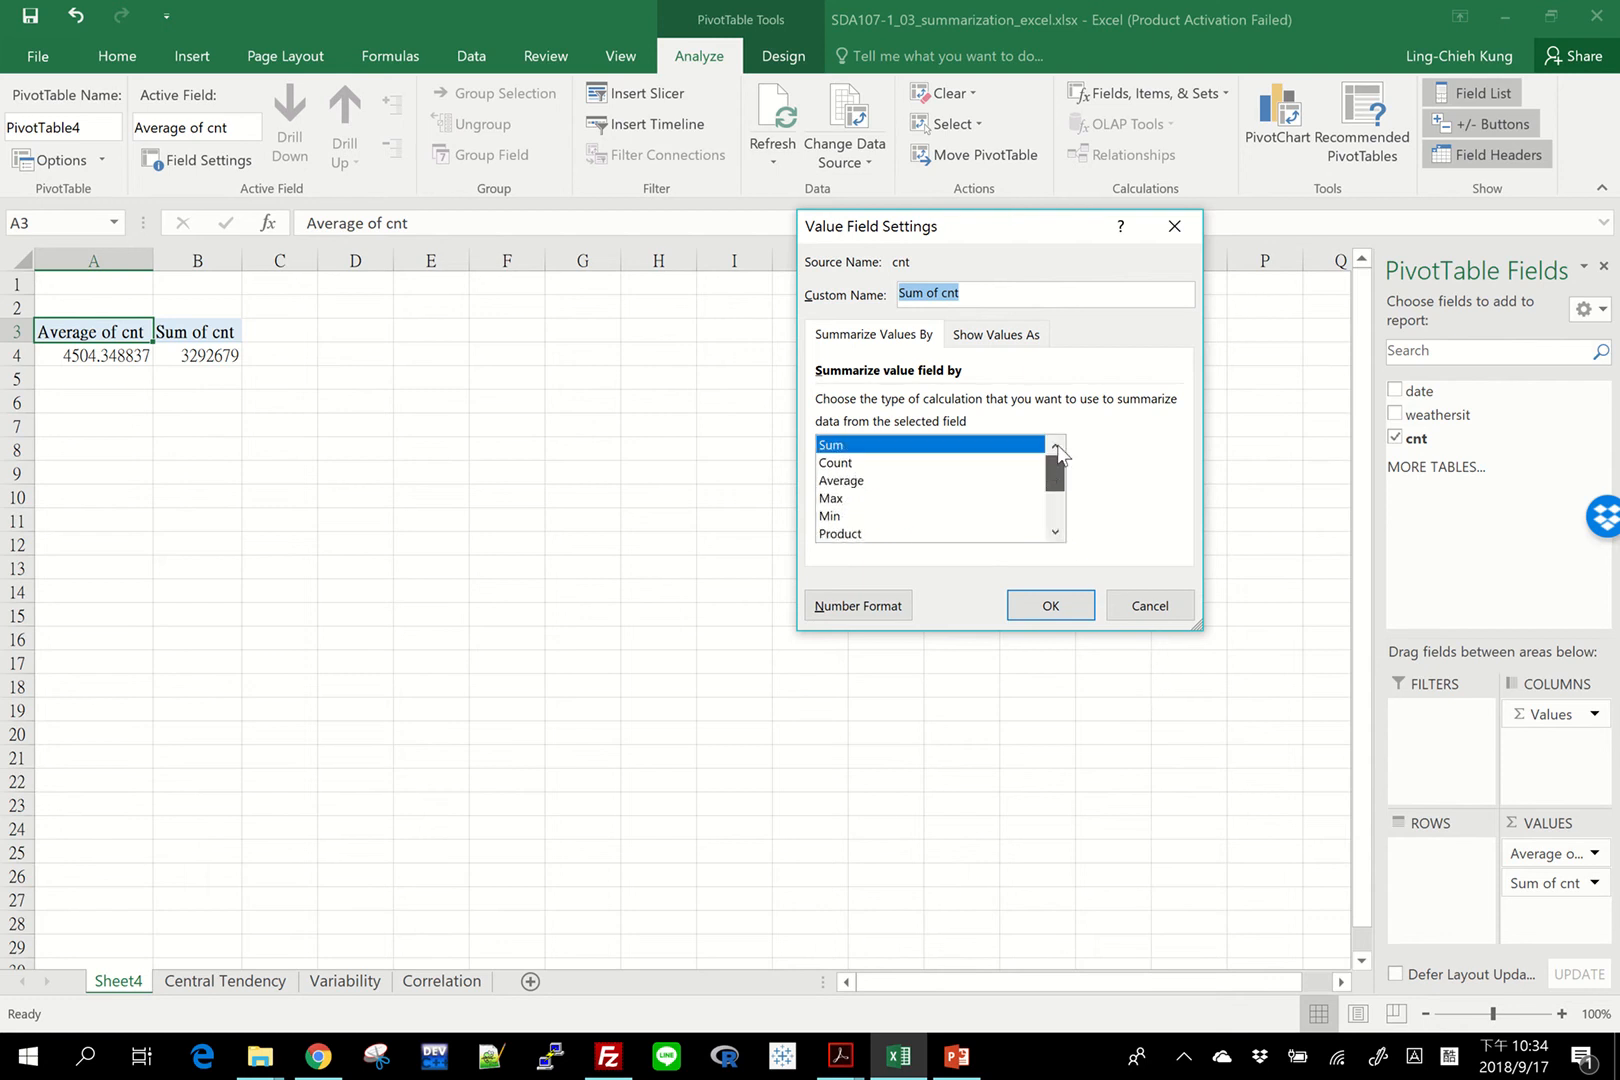
click(1148, 606)
Step: Begin a PERCENTILE.EXC formula in H3 of the Central Tendency sheet with C2:C11 as its array
click(218, 983)
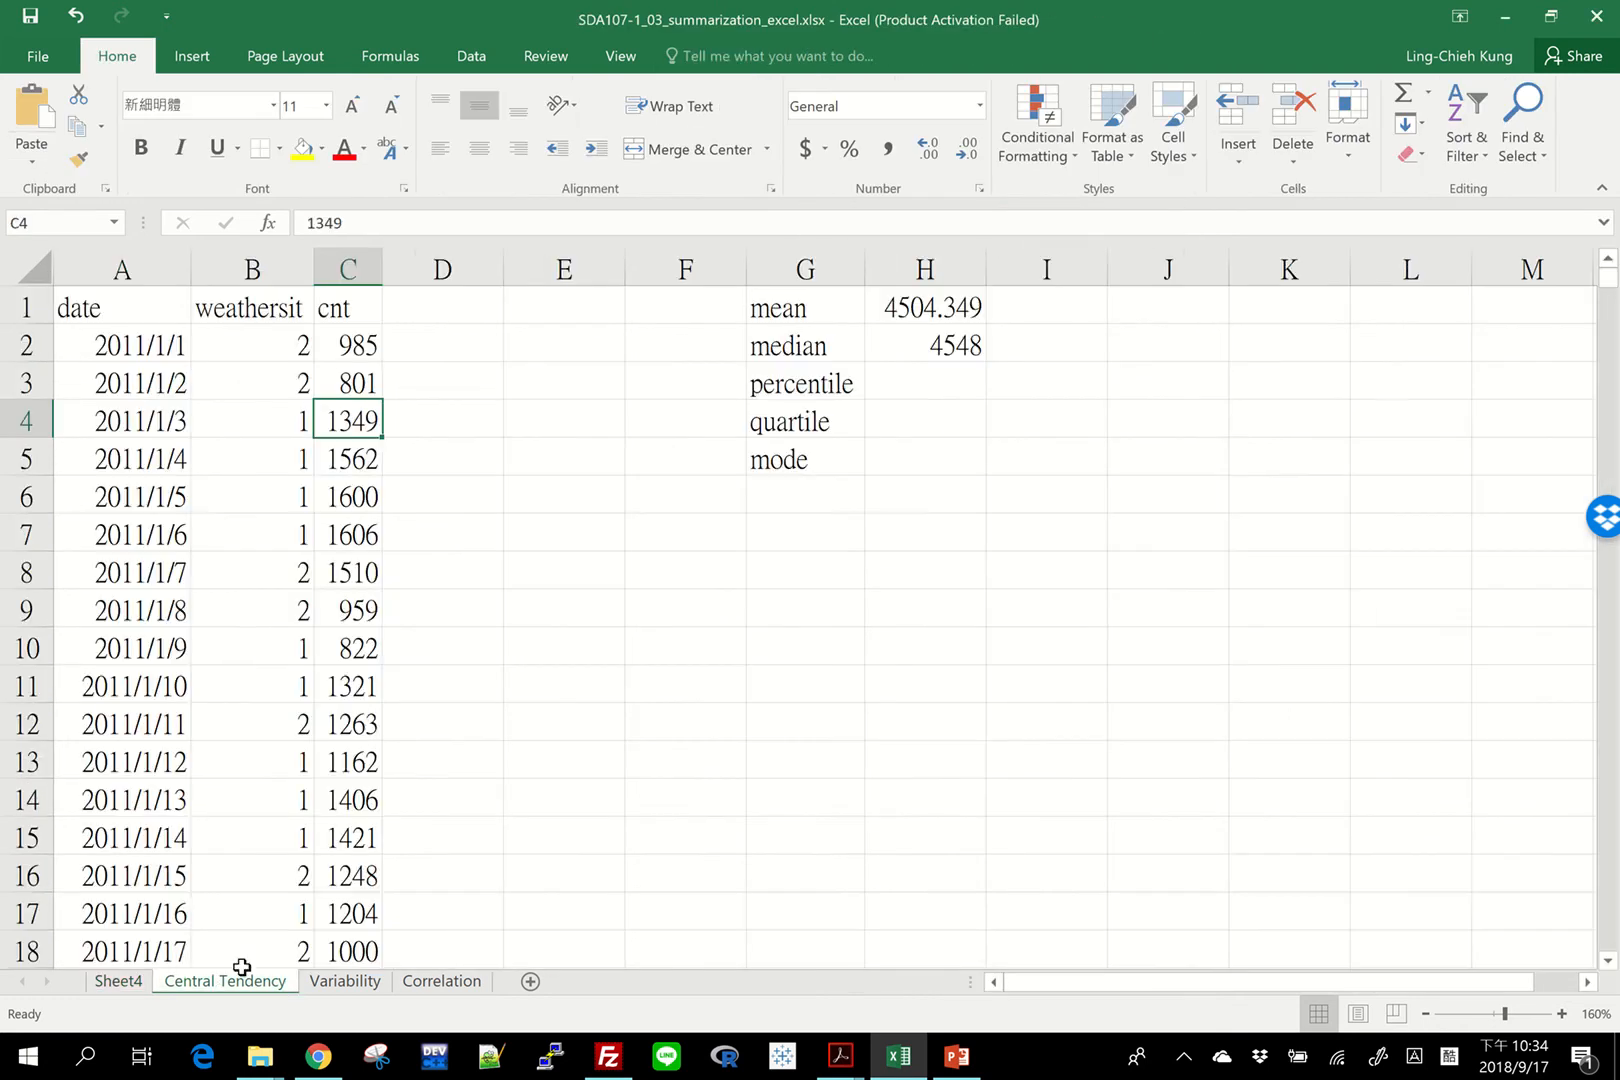
click(795, 393)
click(940, 395)
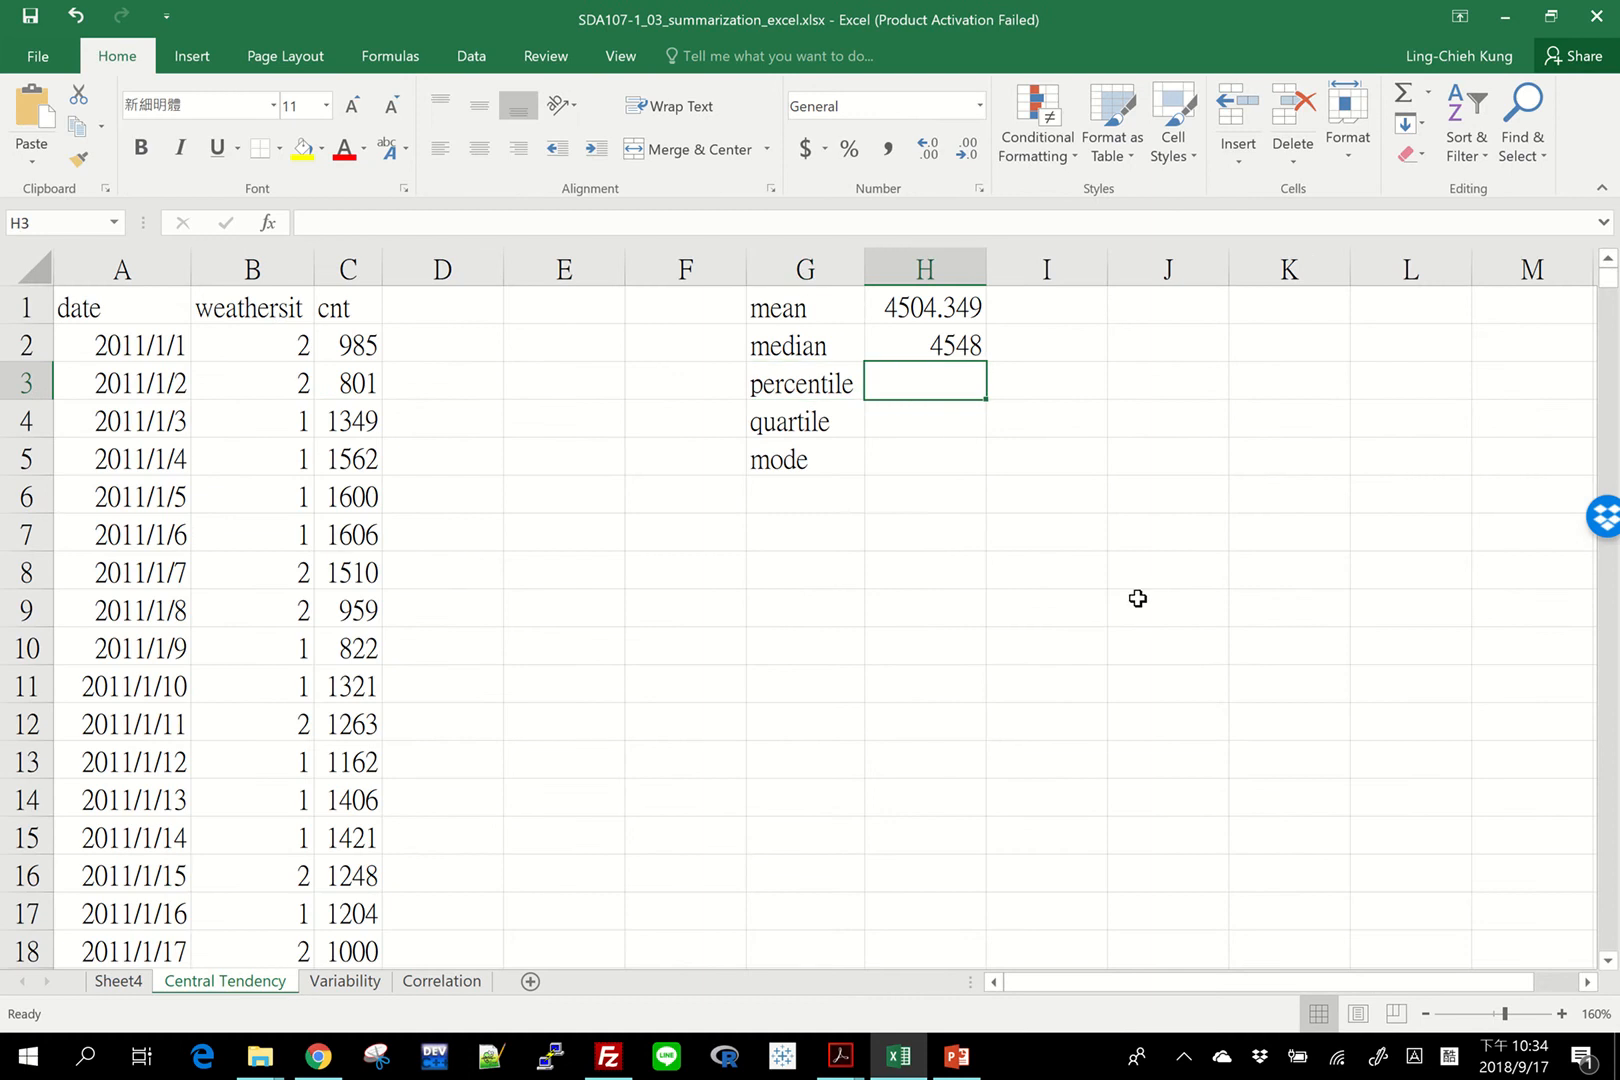
text(=percen)
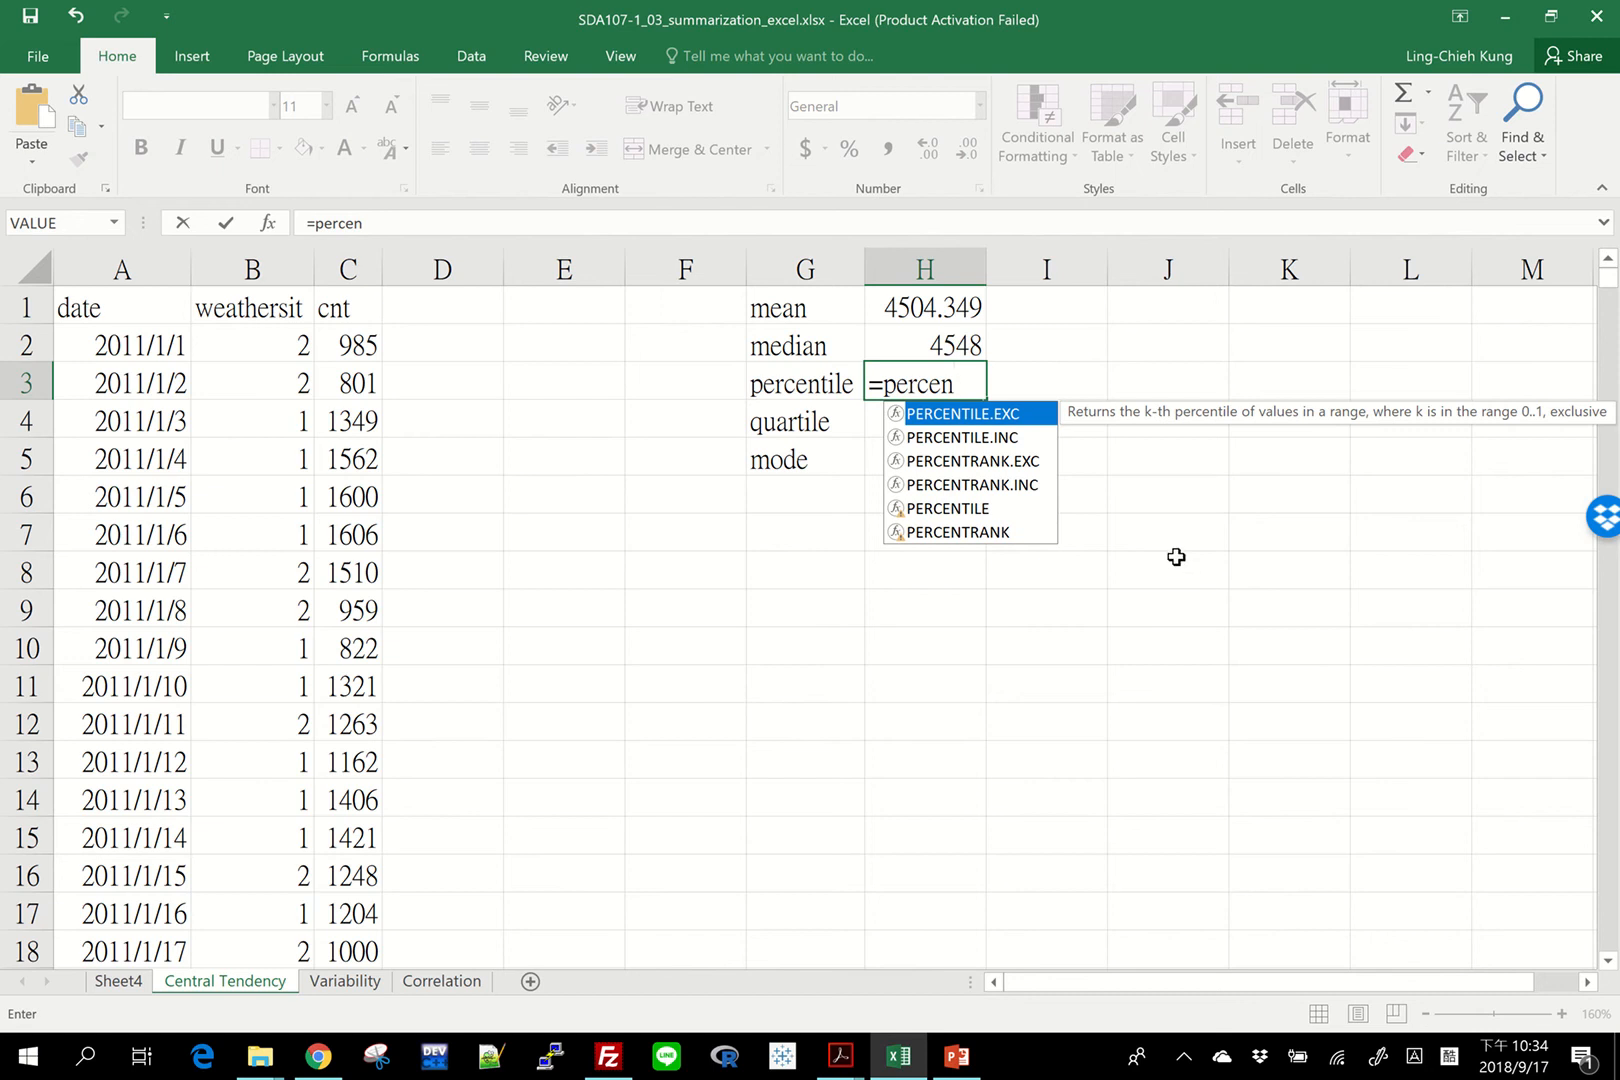
key(Tab)
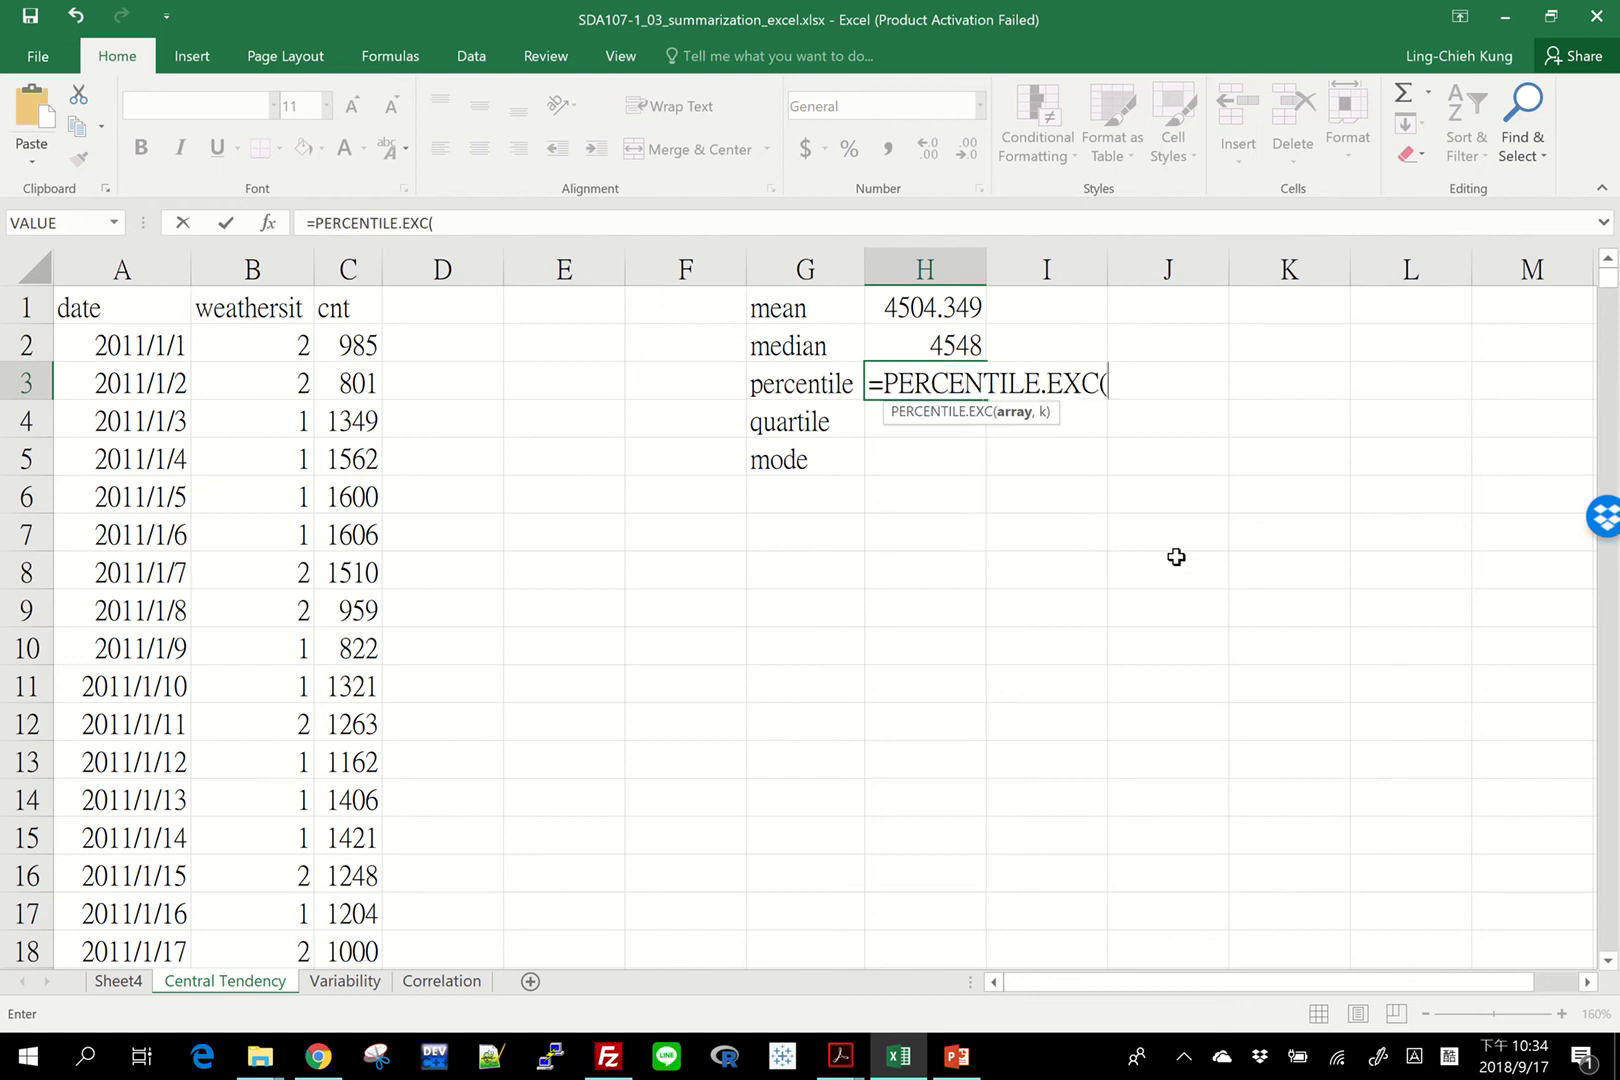
click(345, 342)
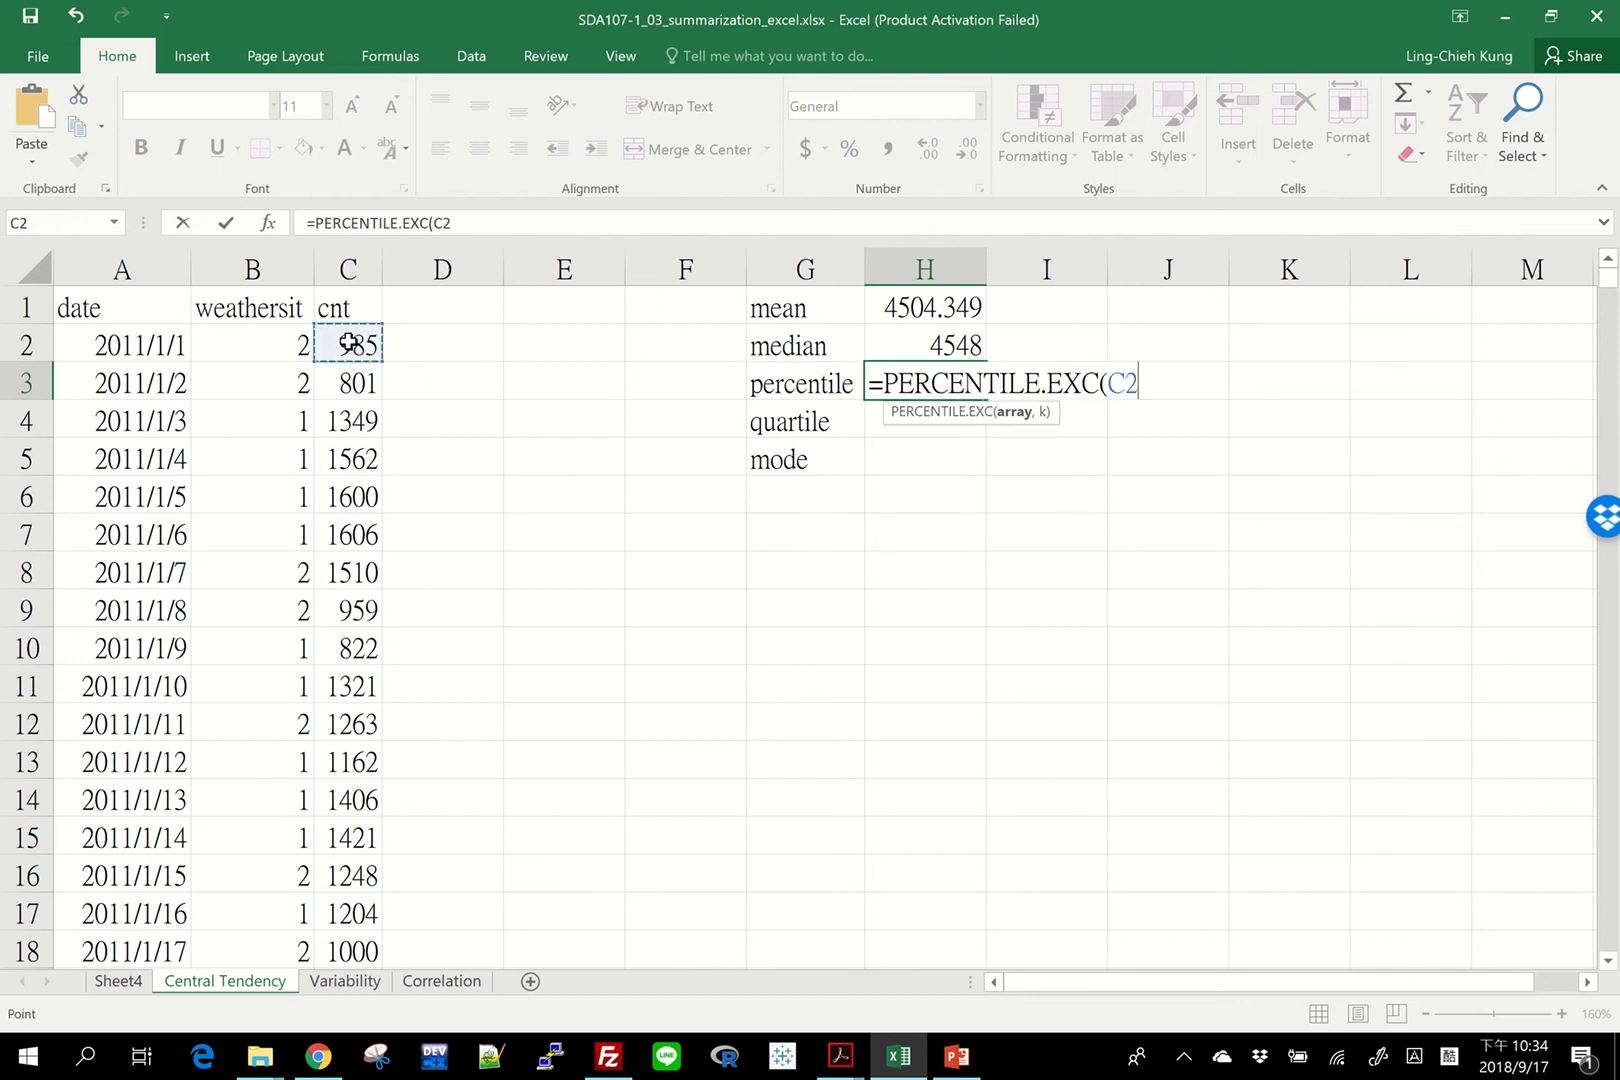
key(ctrl+shift)
key(shift+Down)
key(shift+Down)
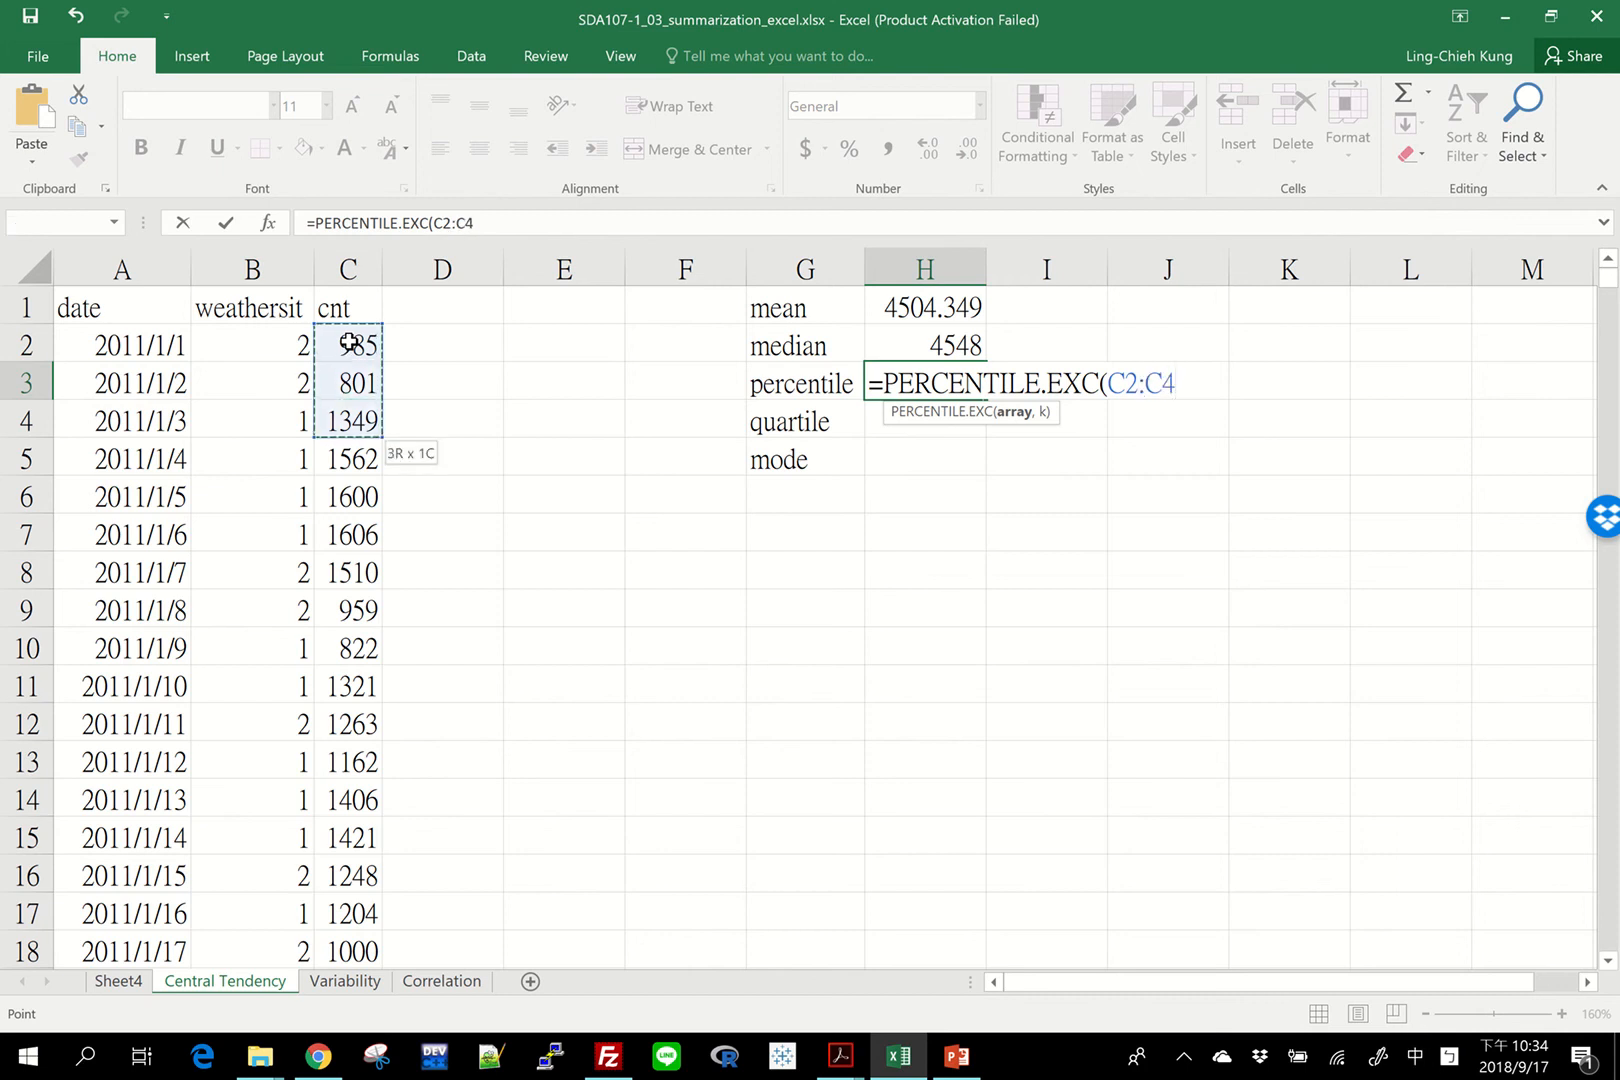
key(shift+Up)
key(shift+Up)
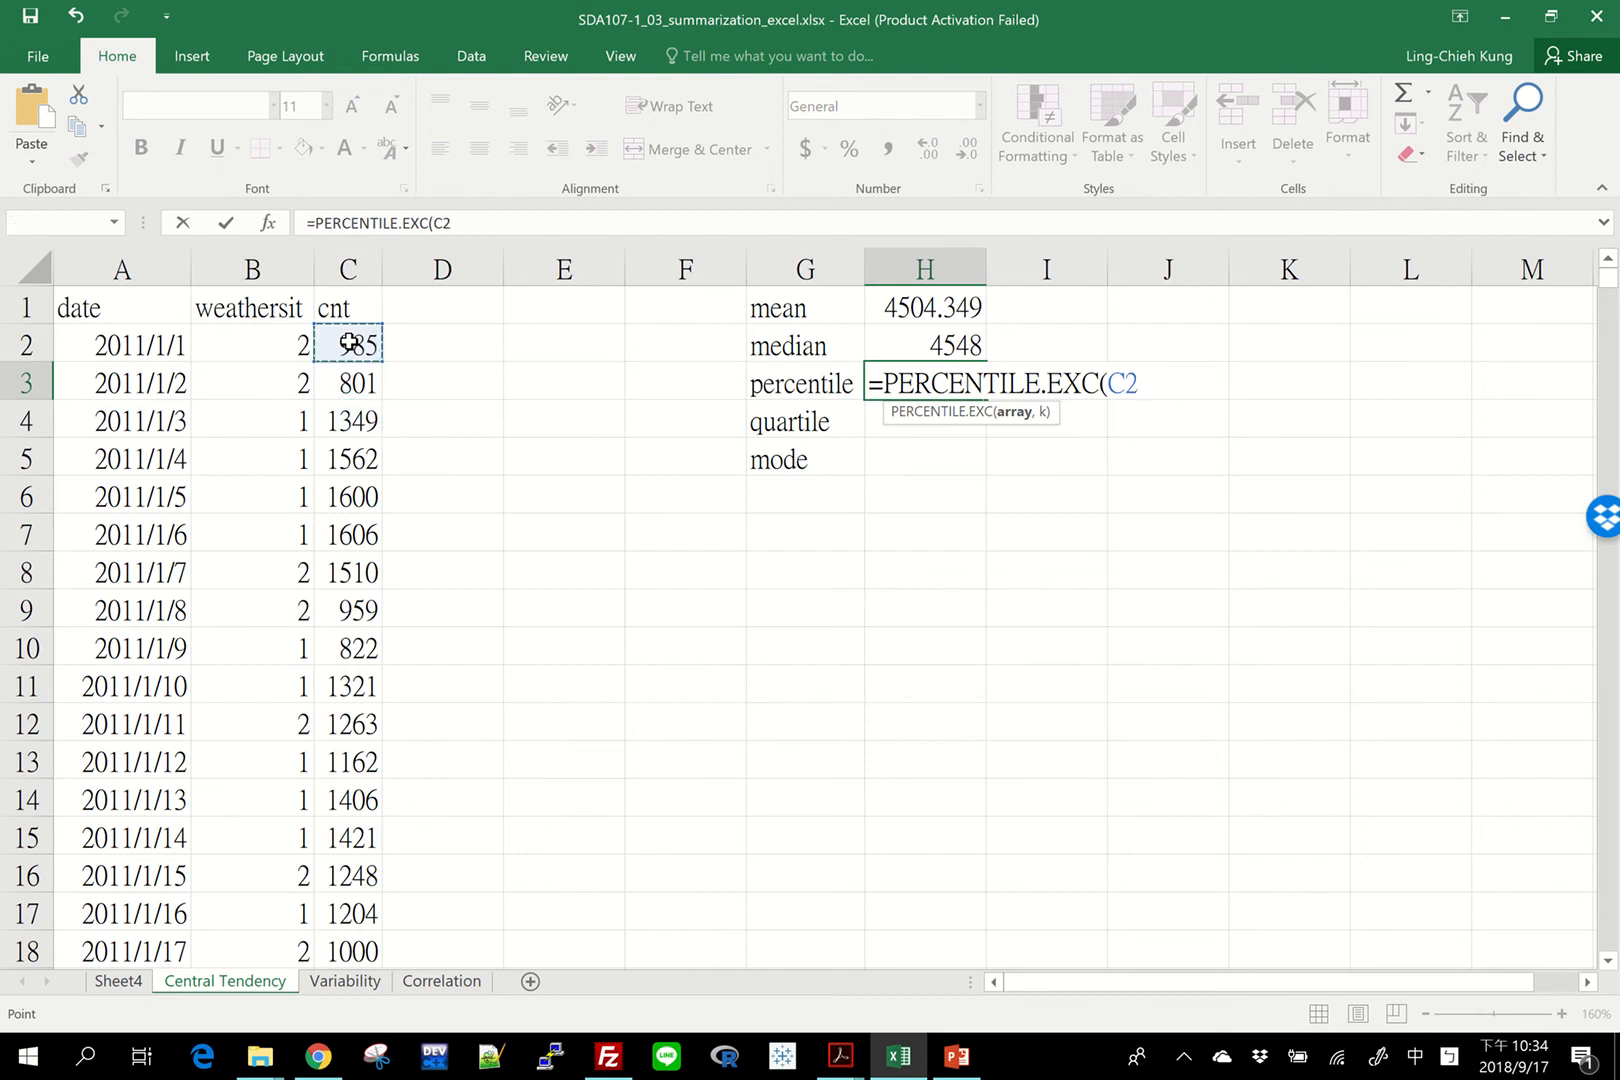
key(shift+Down)
key(shift+Down)
key(shift+Down)
key(shift+Down)
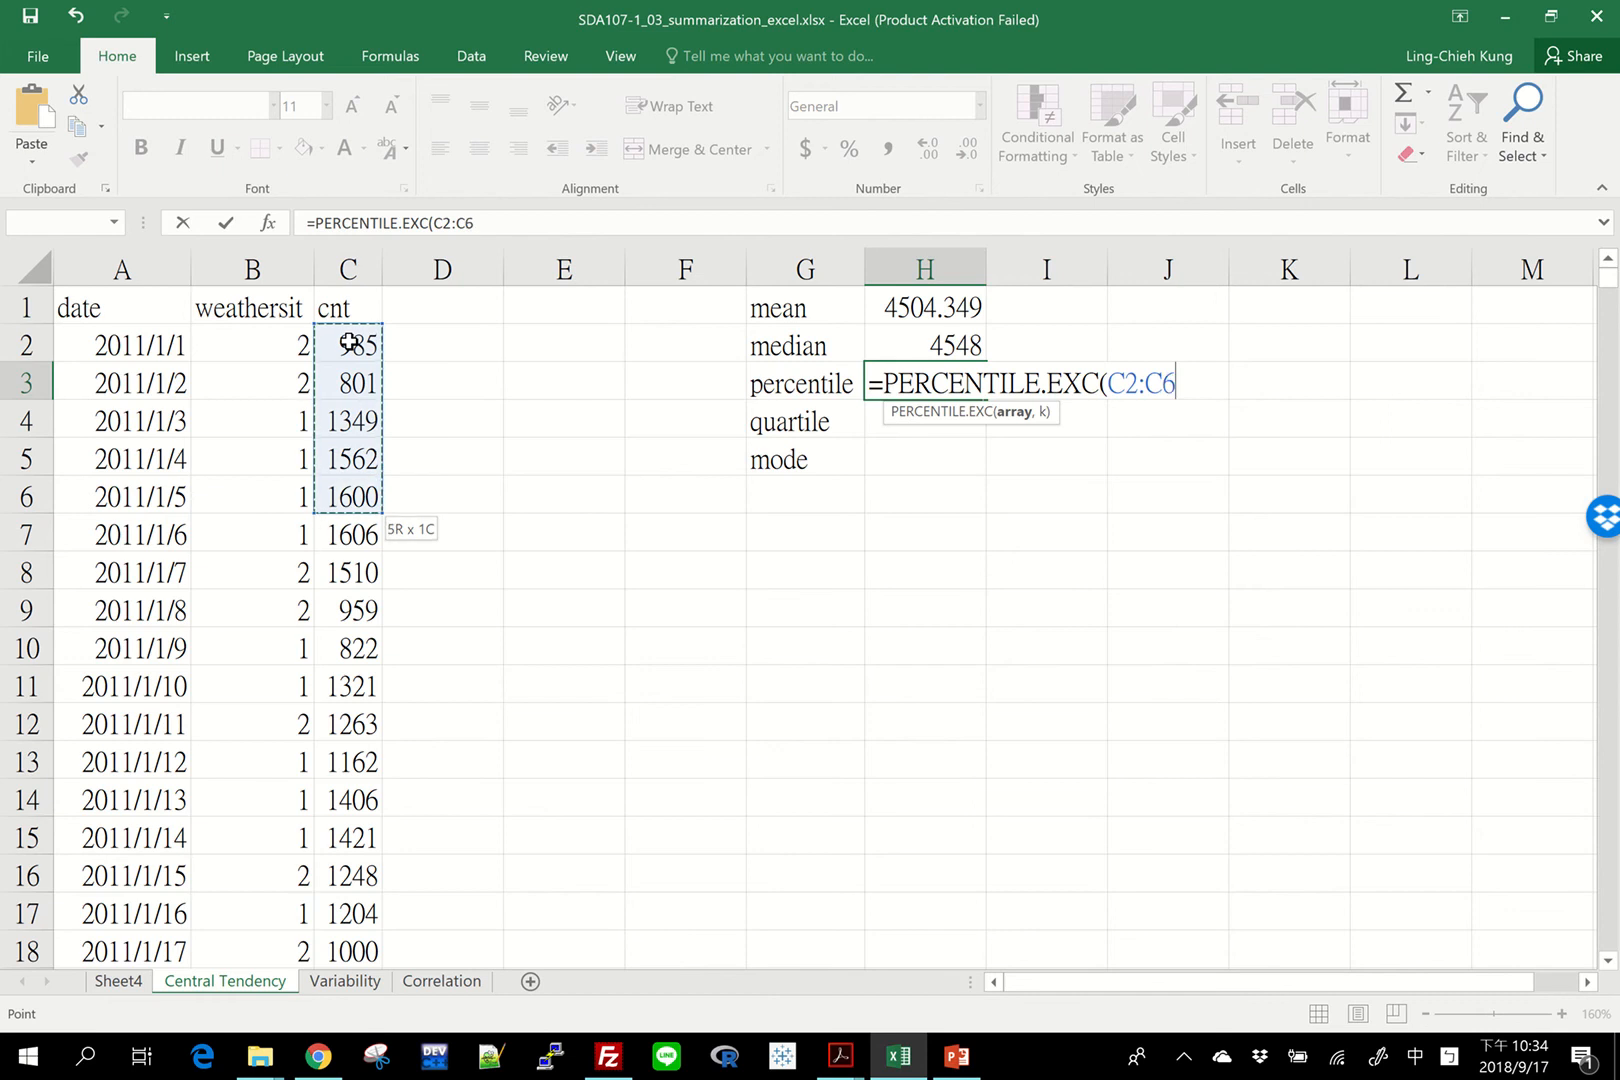
key(shift+Down)
key(shift+Down)
key(shift+Down)
key(shift+Down)
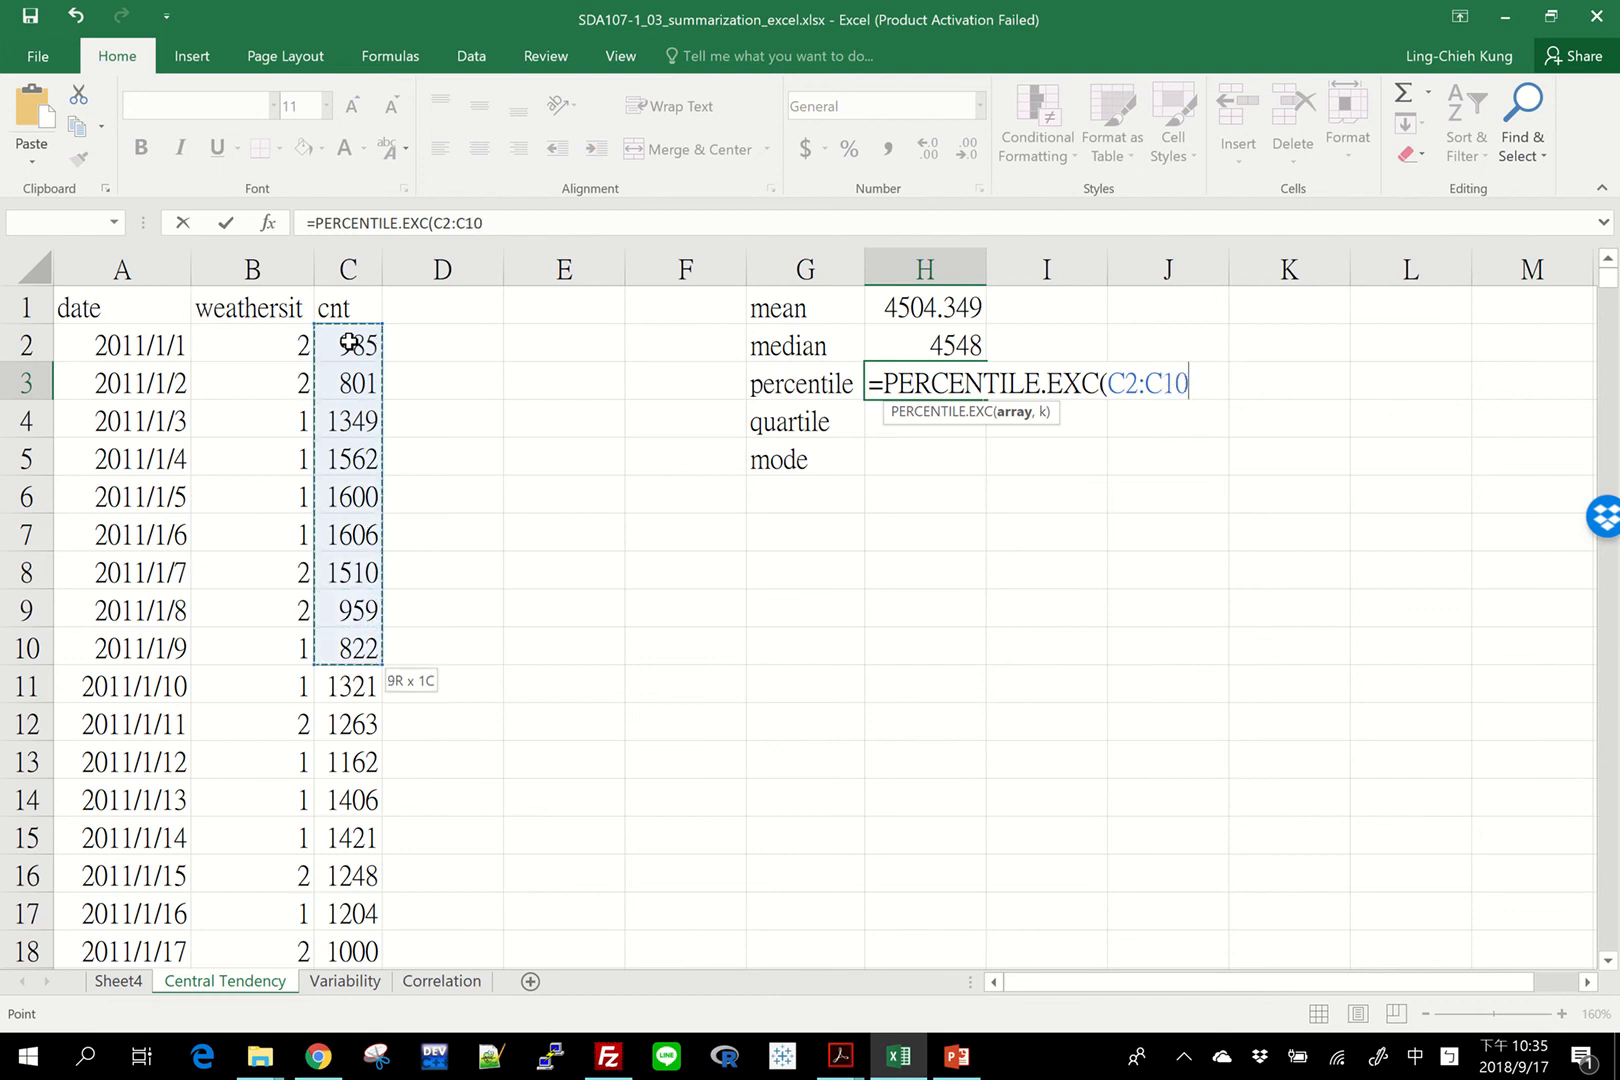
key(shift+Down)
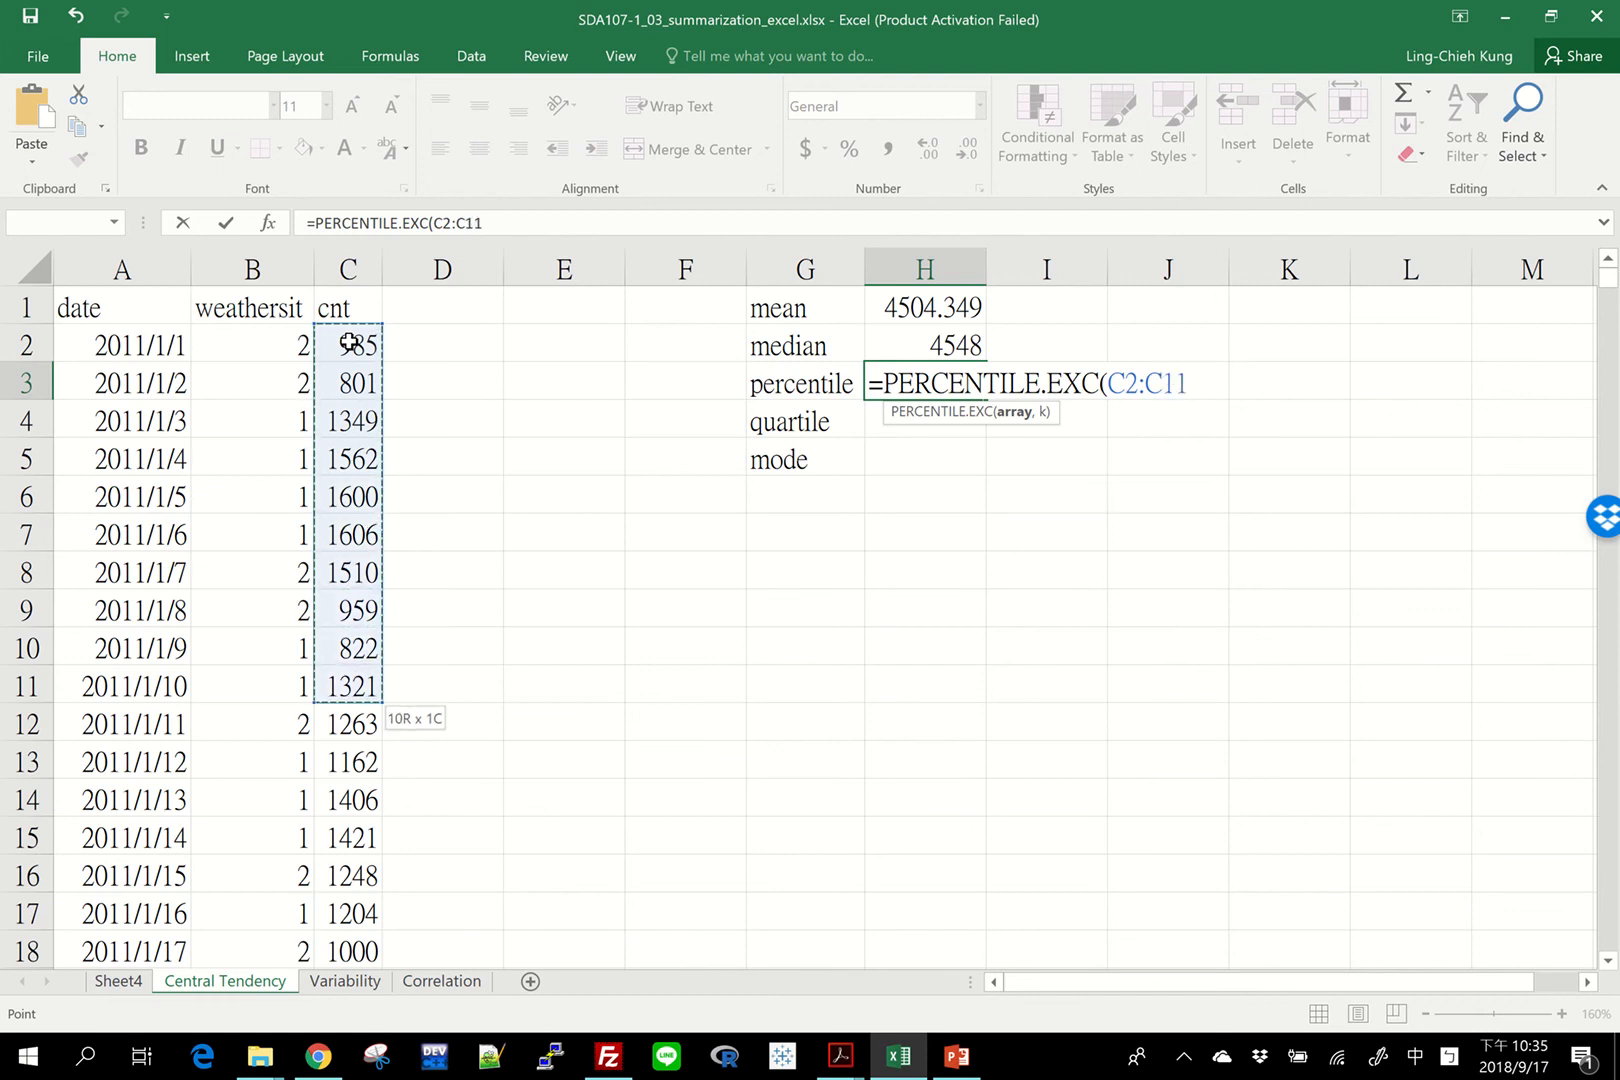
Step: Complete the PERCENTILE.EXC formula in H3 with a k value of 10 and reselect the cell
text(,)
key(BackSpace)
key(shift)
text(,)
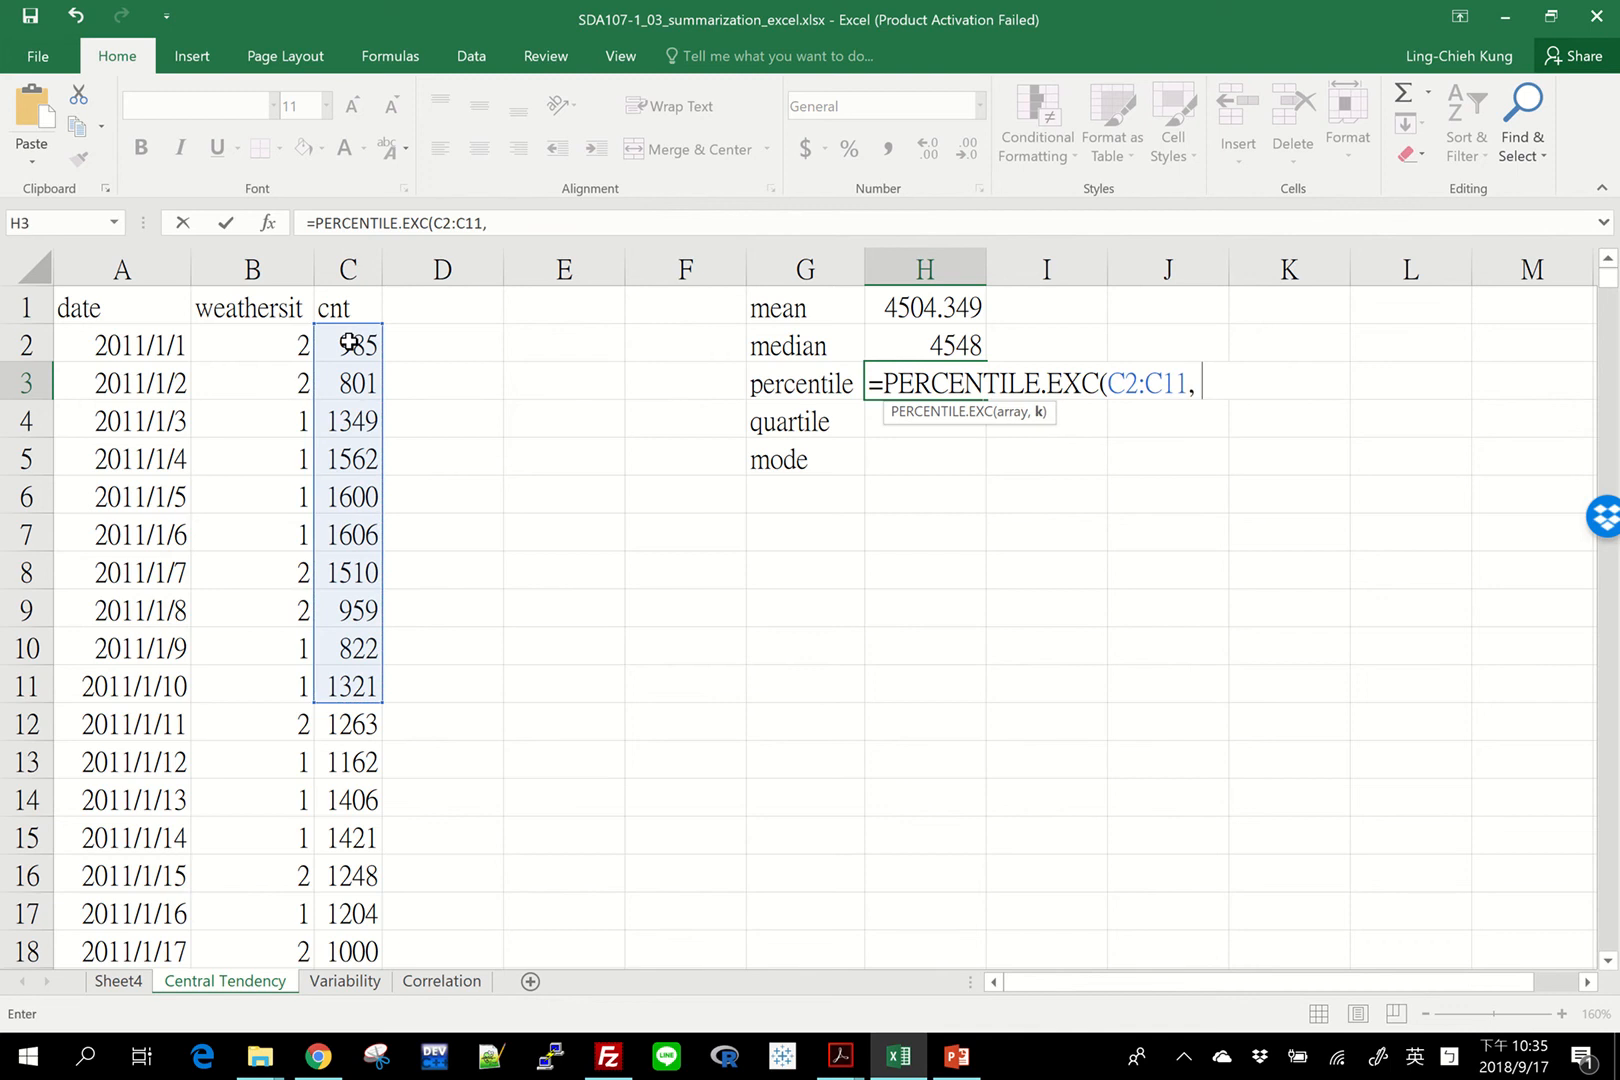
text( 10))
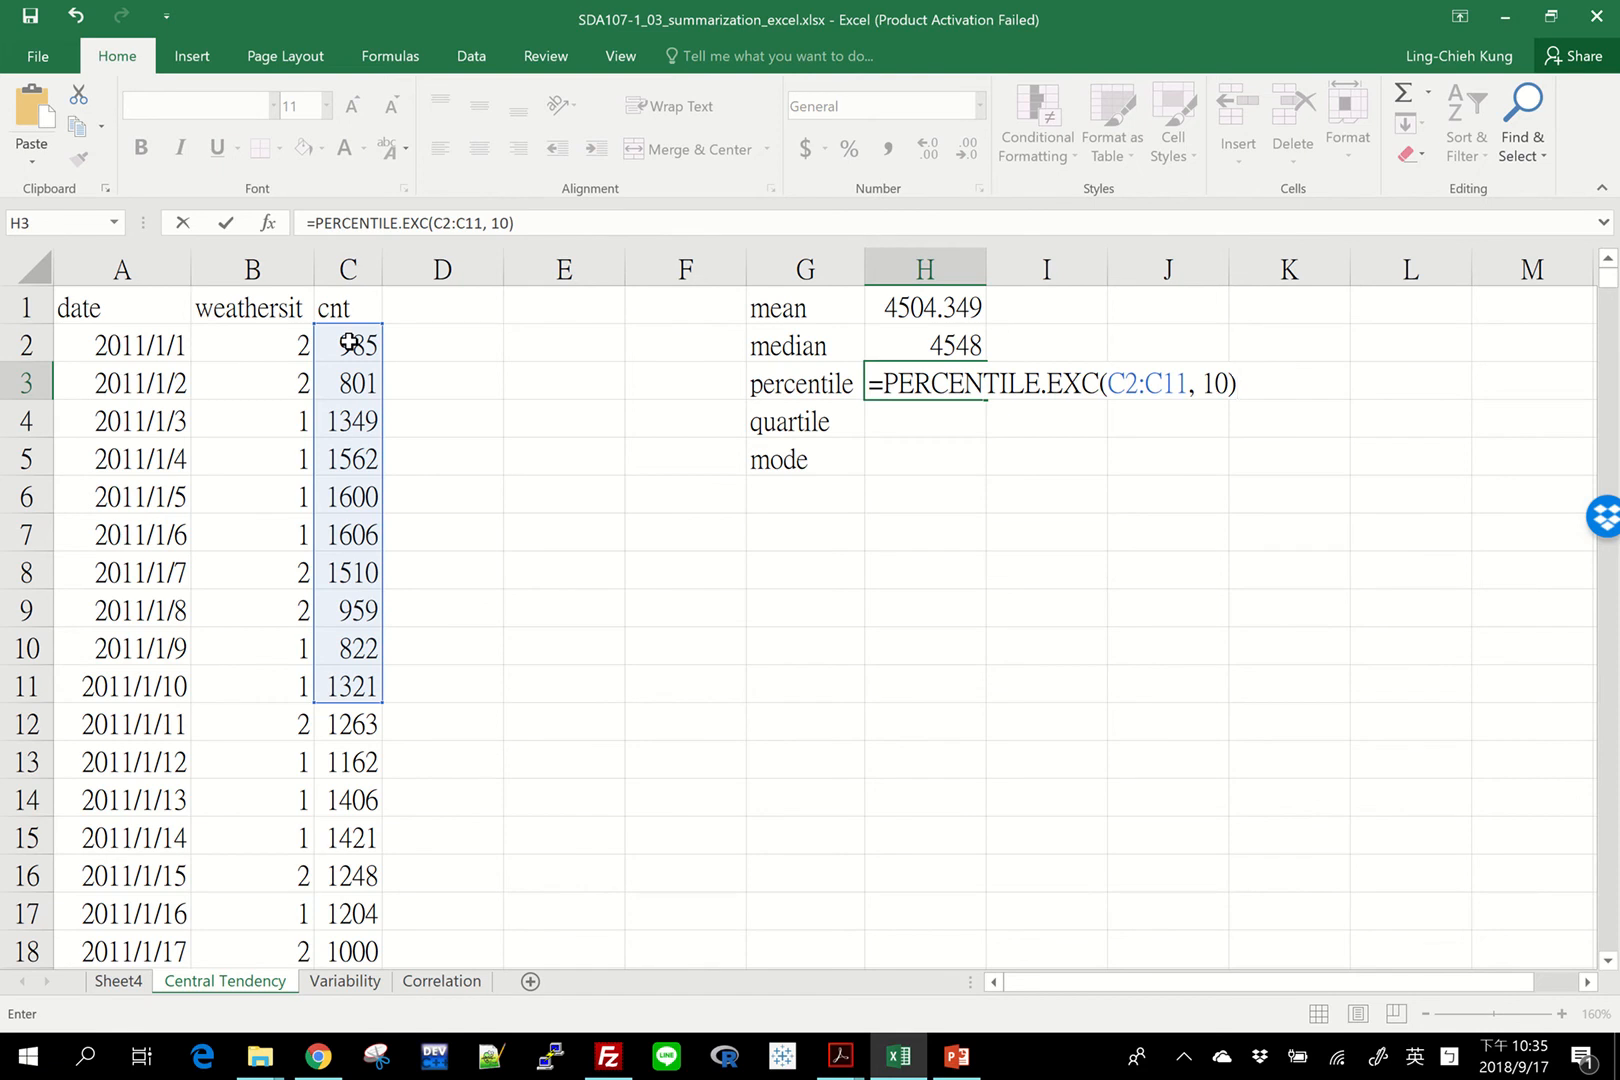
key(Return)
click(962, 382)
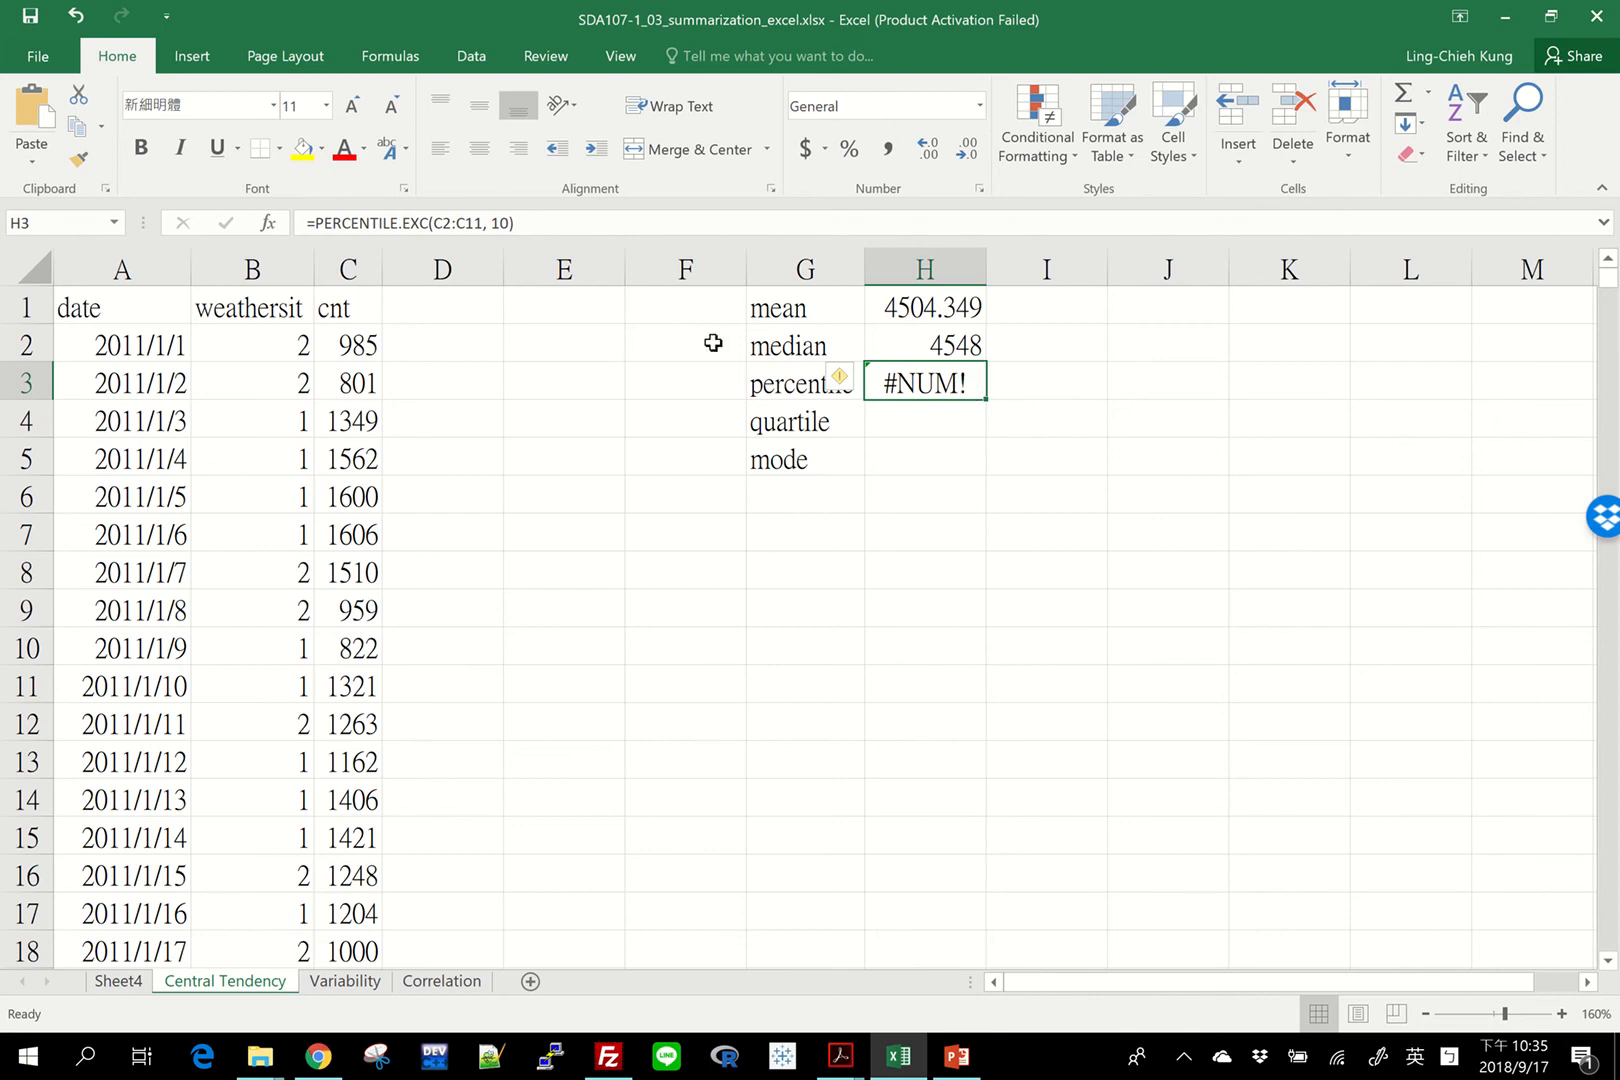
Step: Set the k argument of the PERCENTILE.EXC formula in H3 to 0.1 and select its source data C2:C11
click(268, 222)
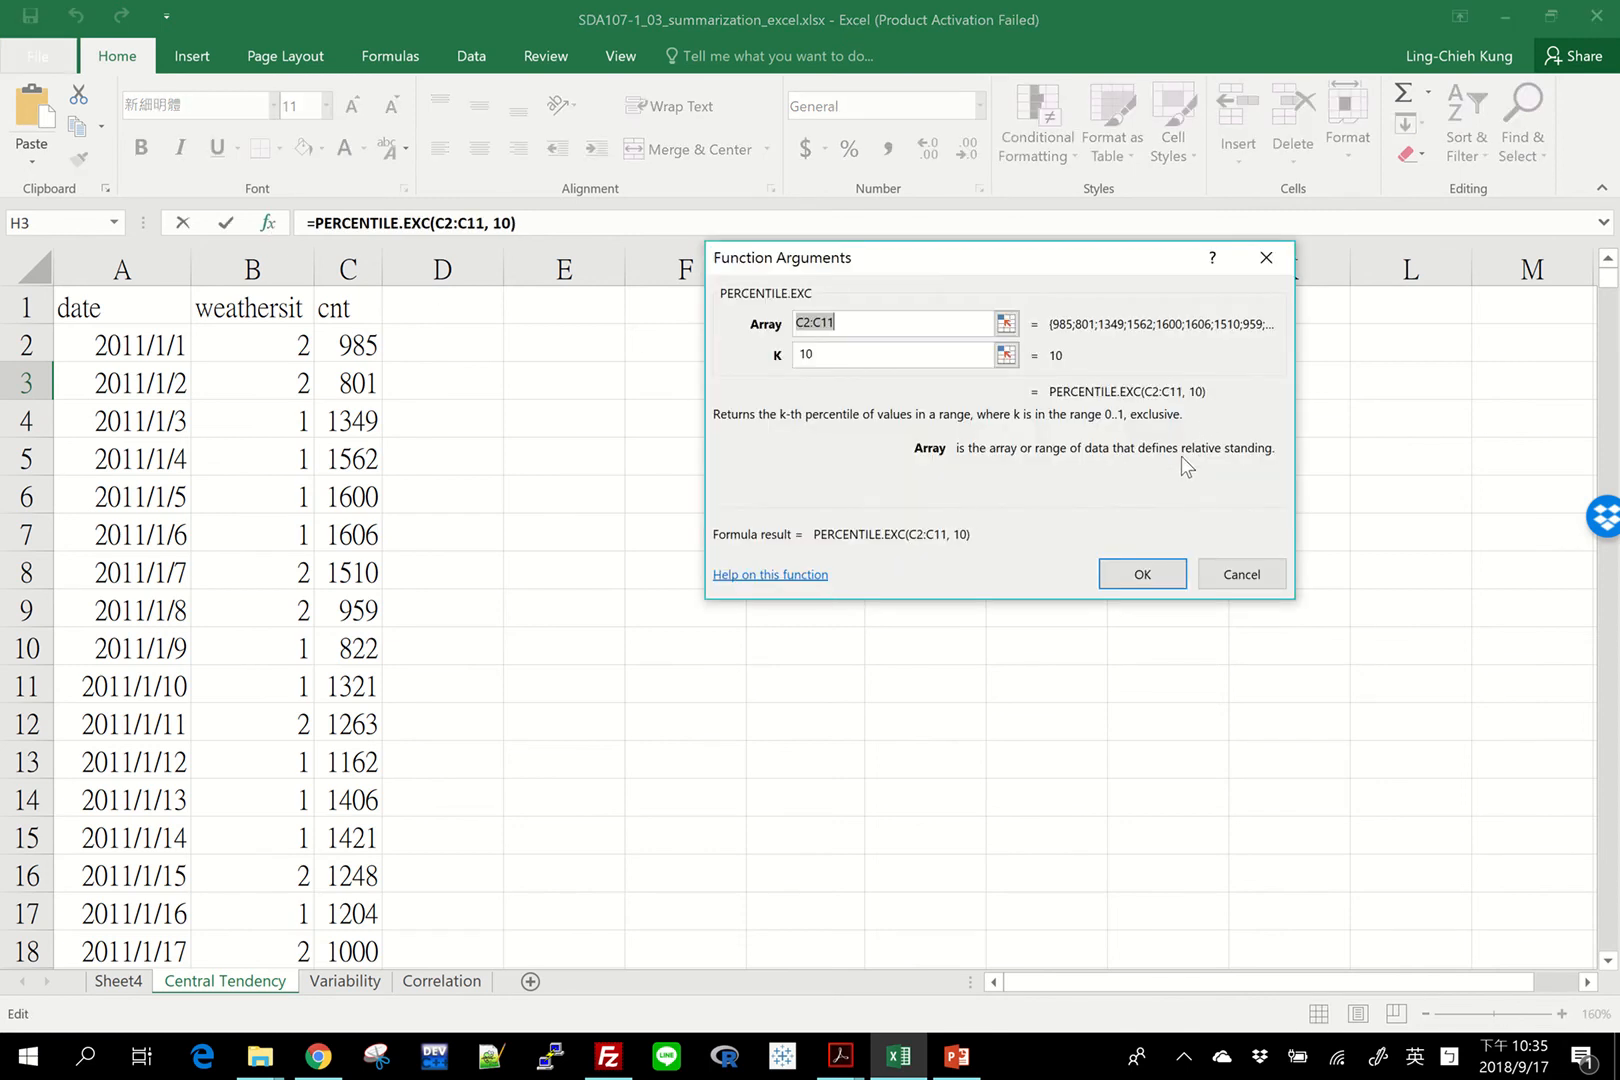
click(846, 354)
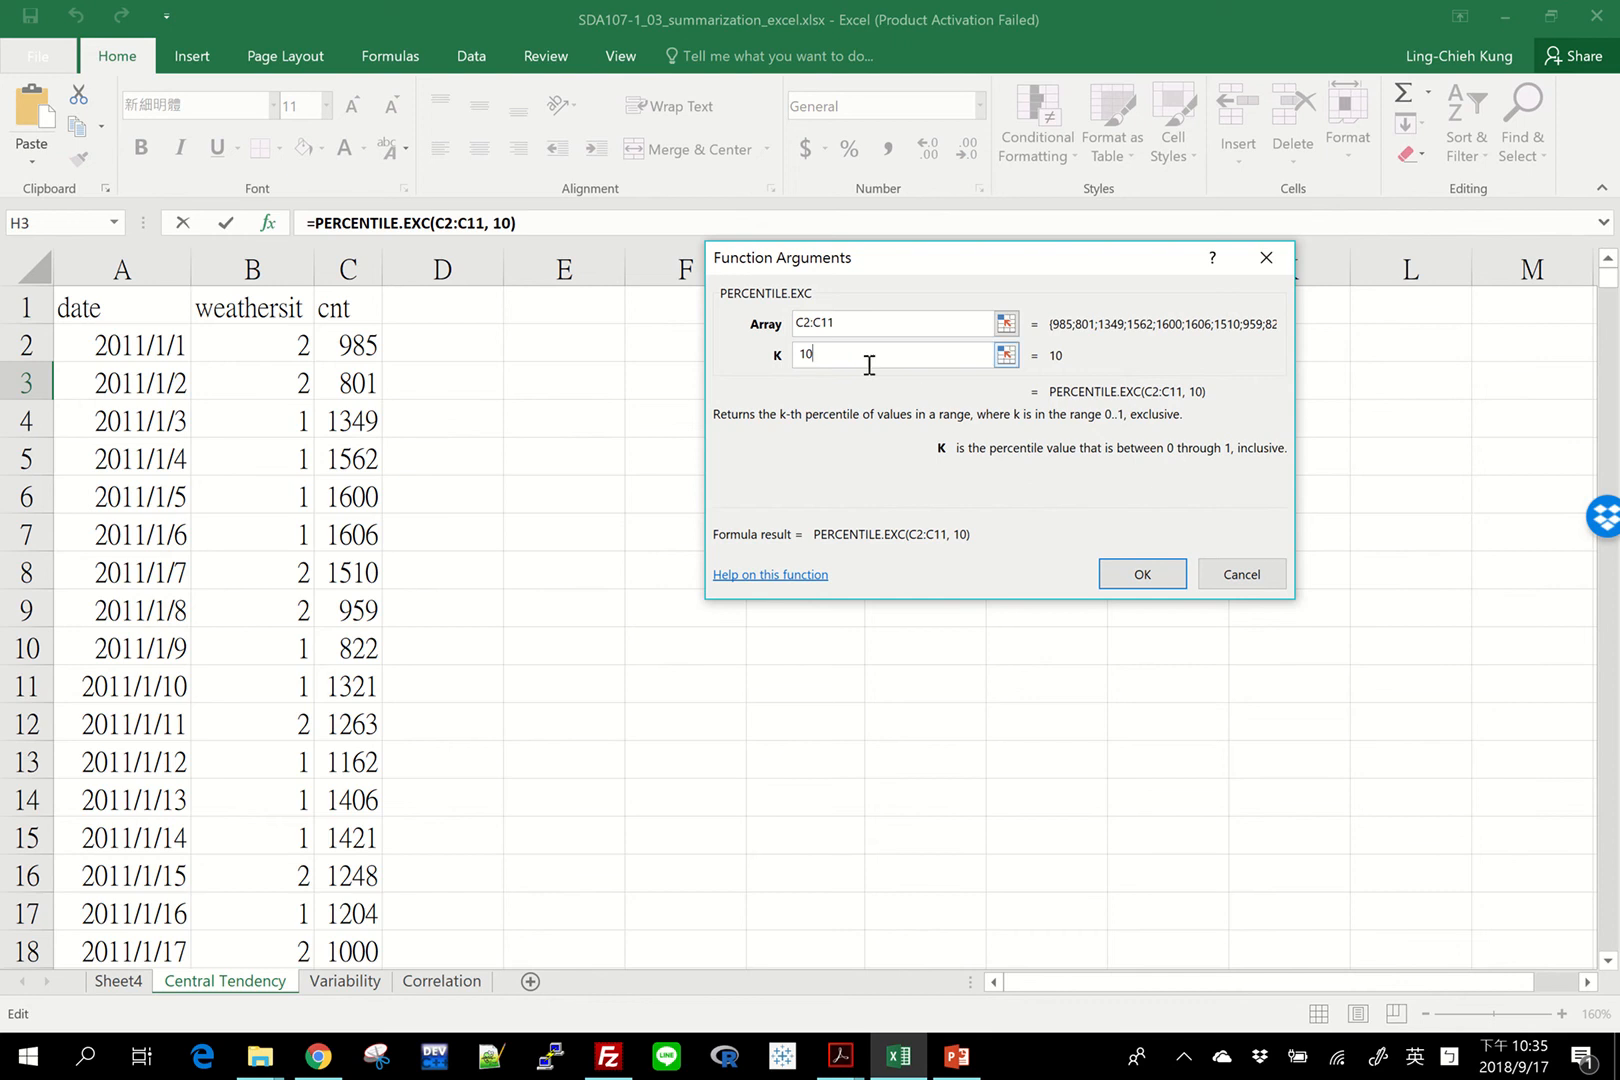
key(BackSpace)
key(BackSpace)
text(0.1)
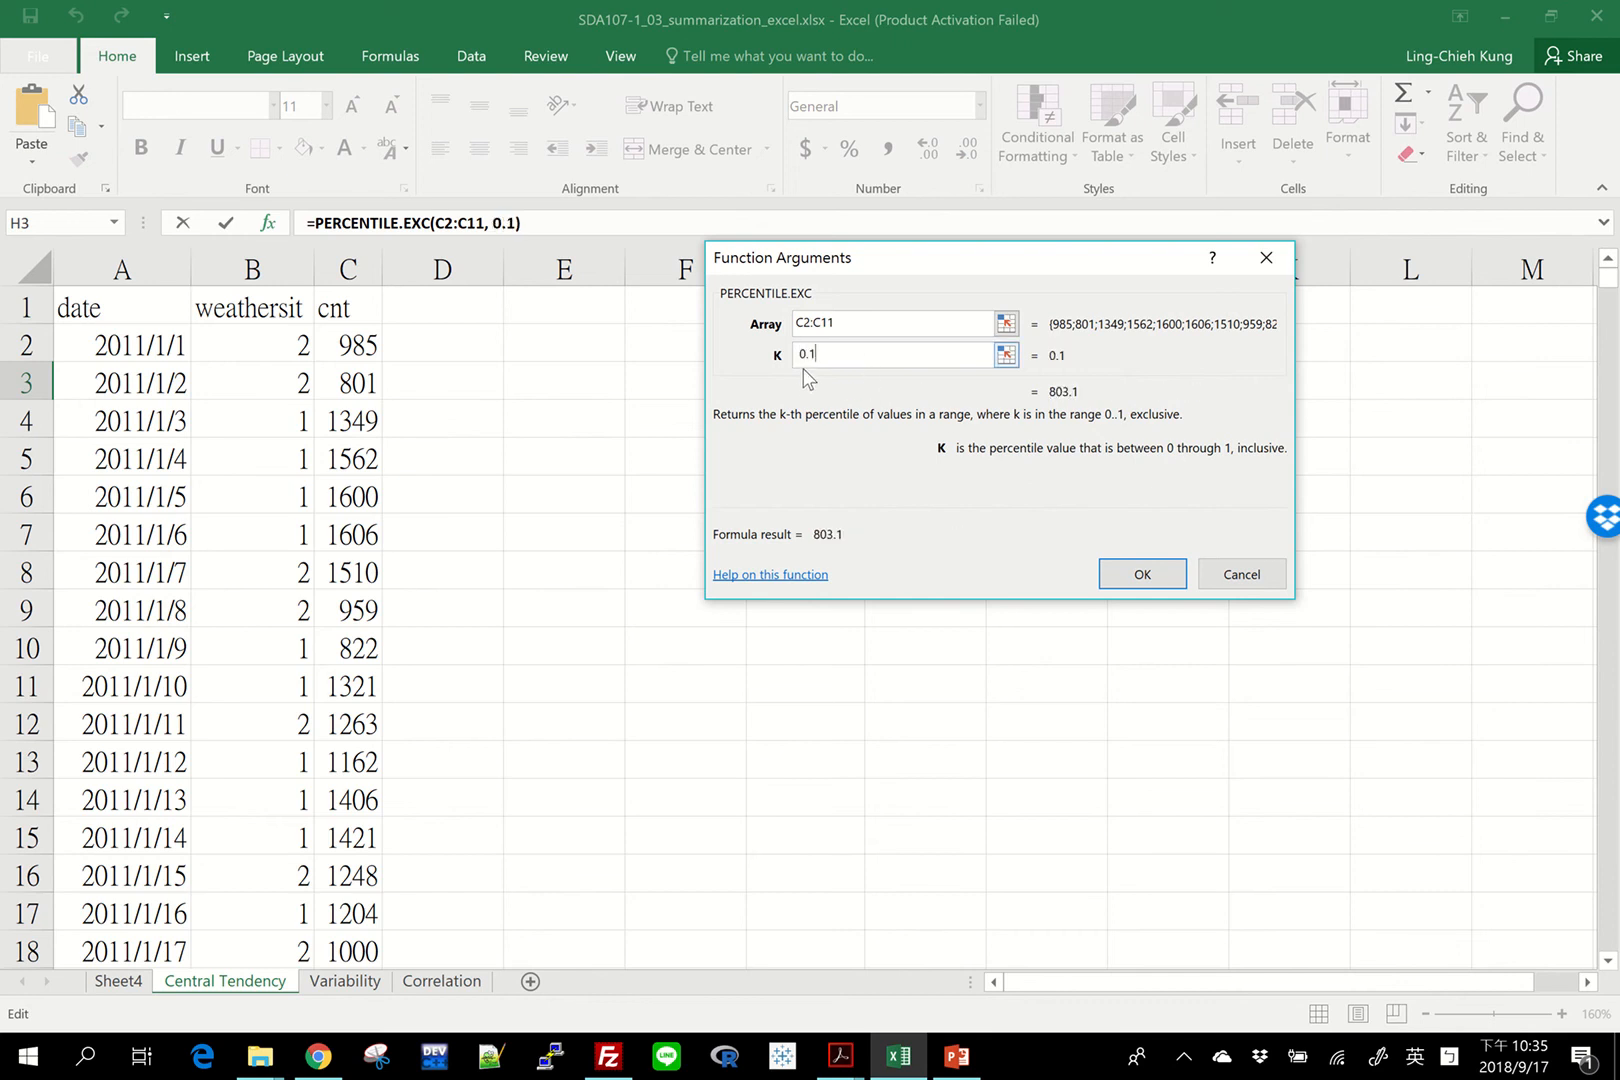
click(1145, 576)
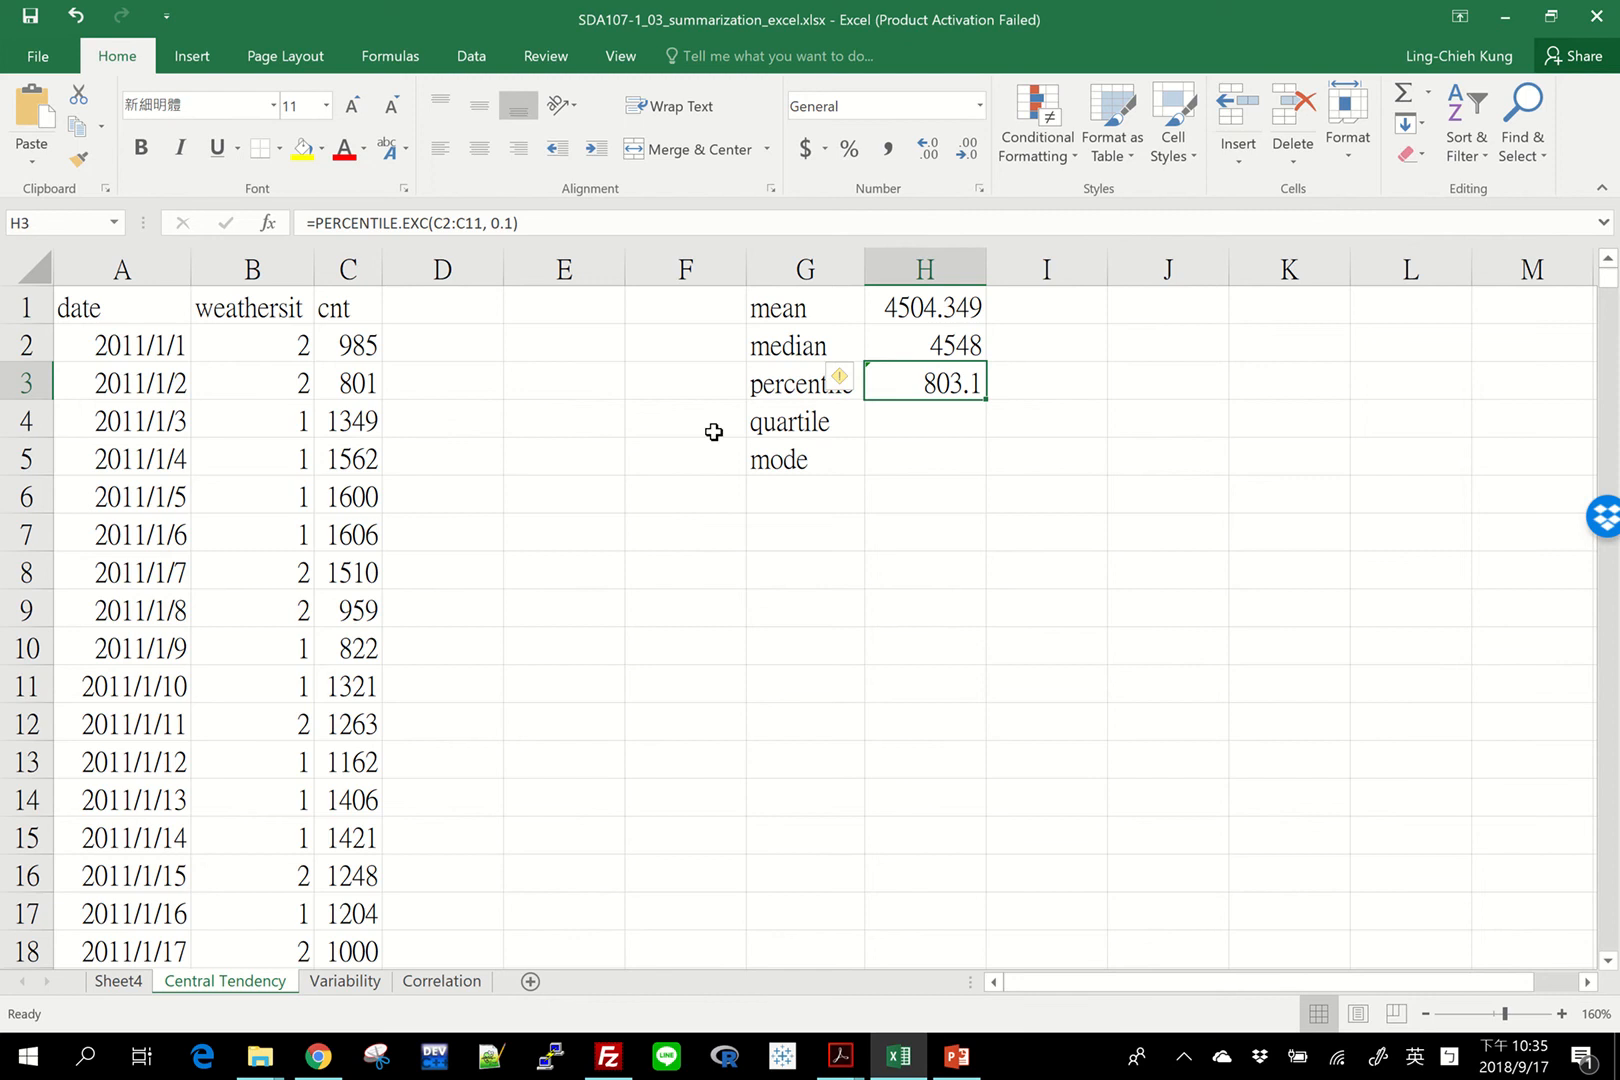
drag(345, 355, 362, 684)
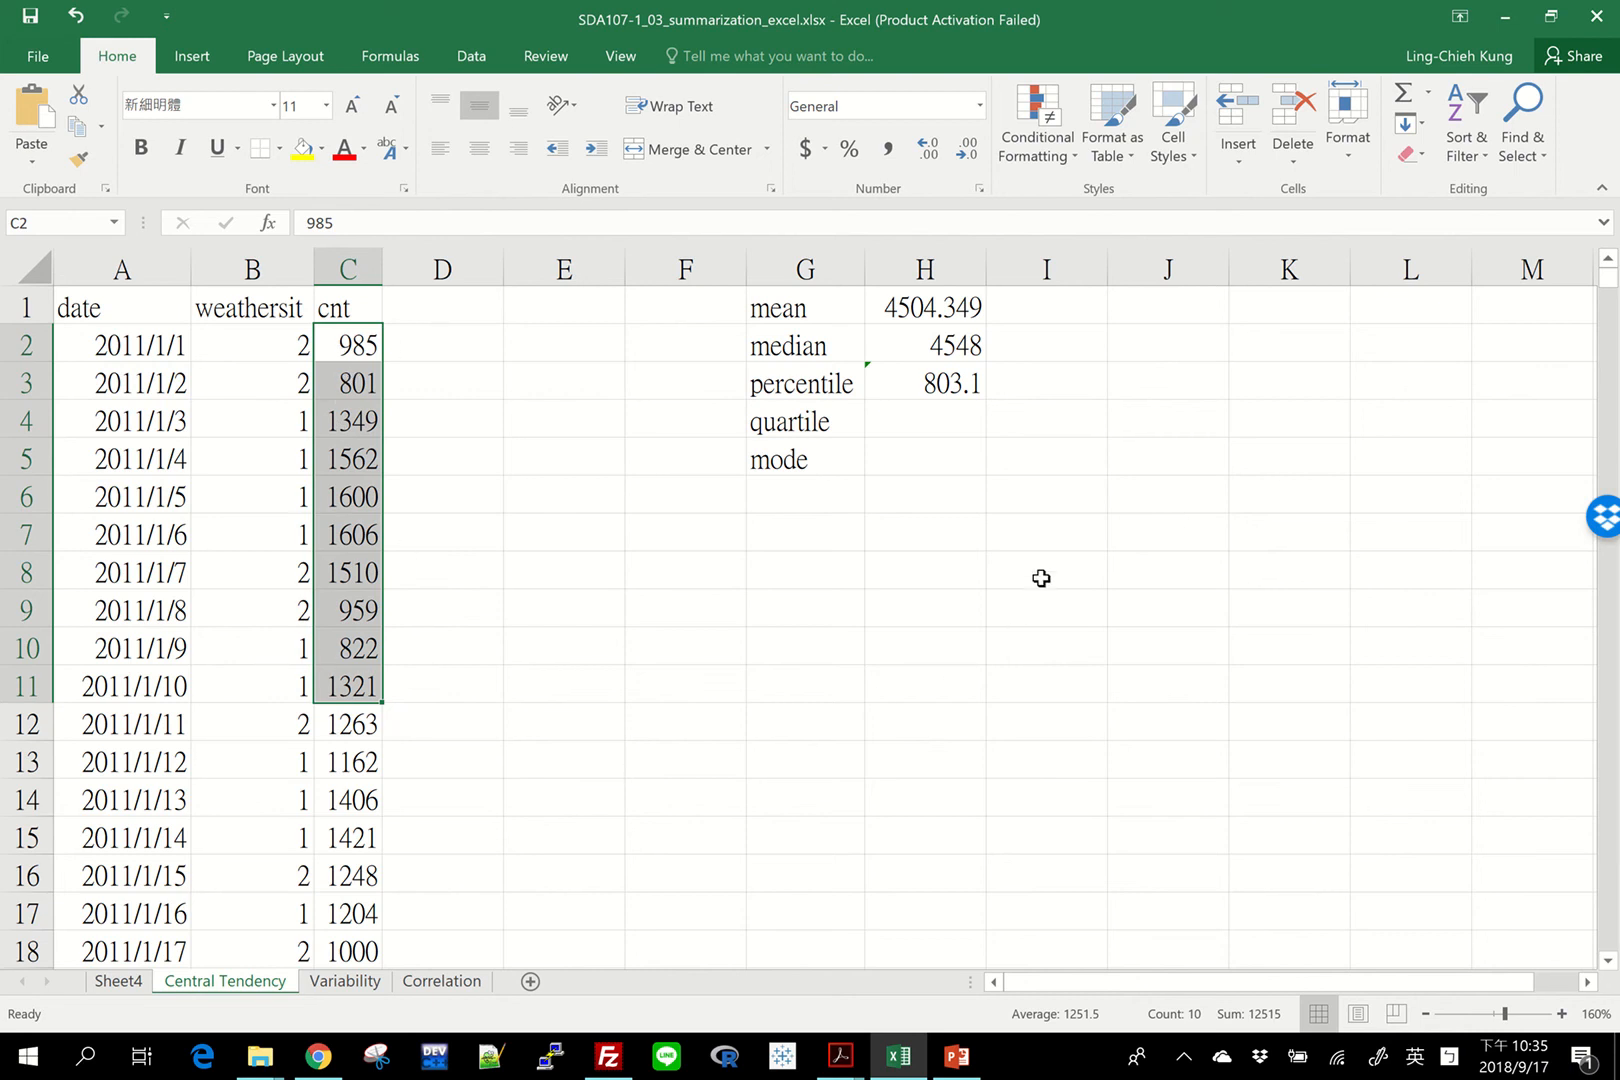
Step: Enter a PERCENTILE.INC formula in I3 using C2:C11 as the array and 0.1 as the k value
click(1045, 388)
text(=)
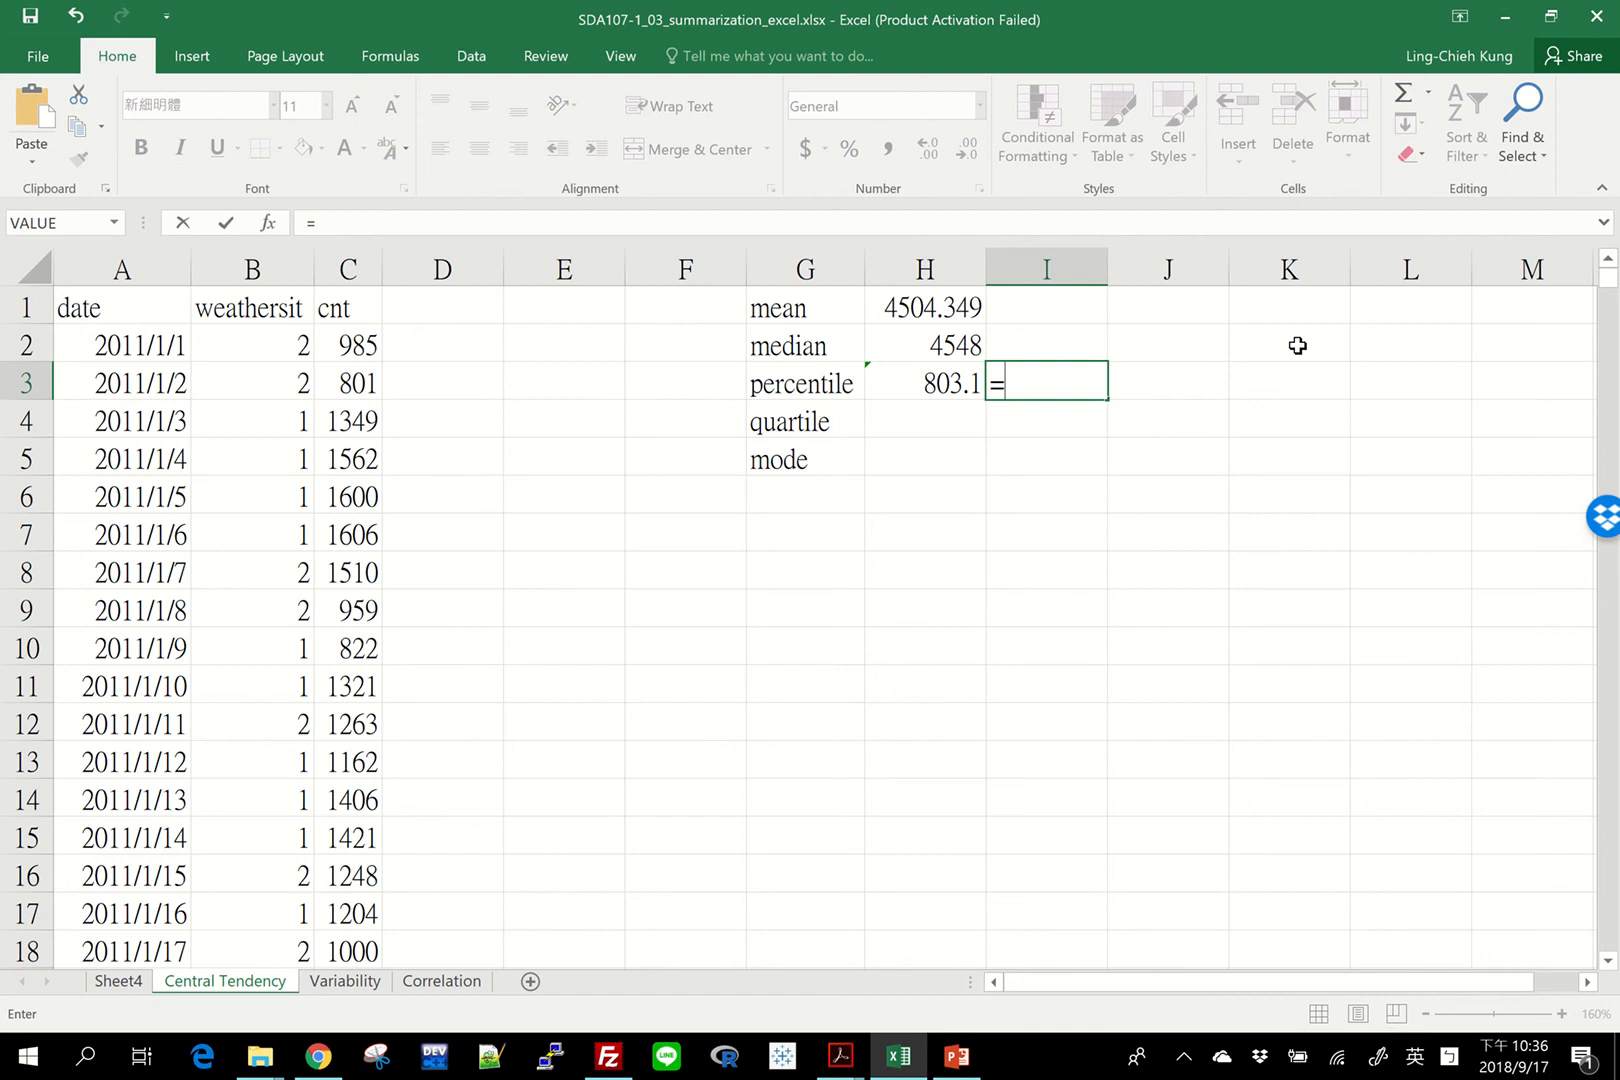
text(perce)
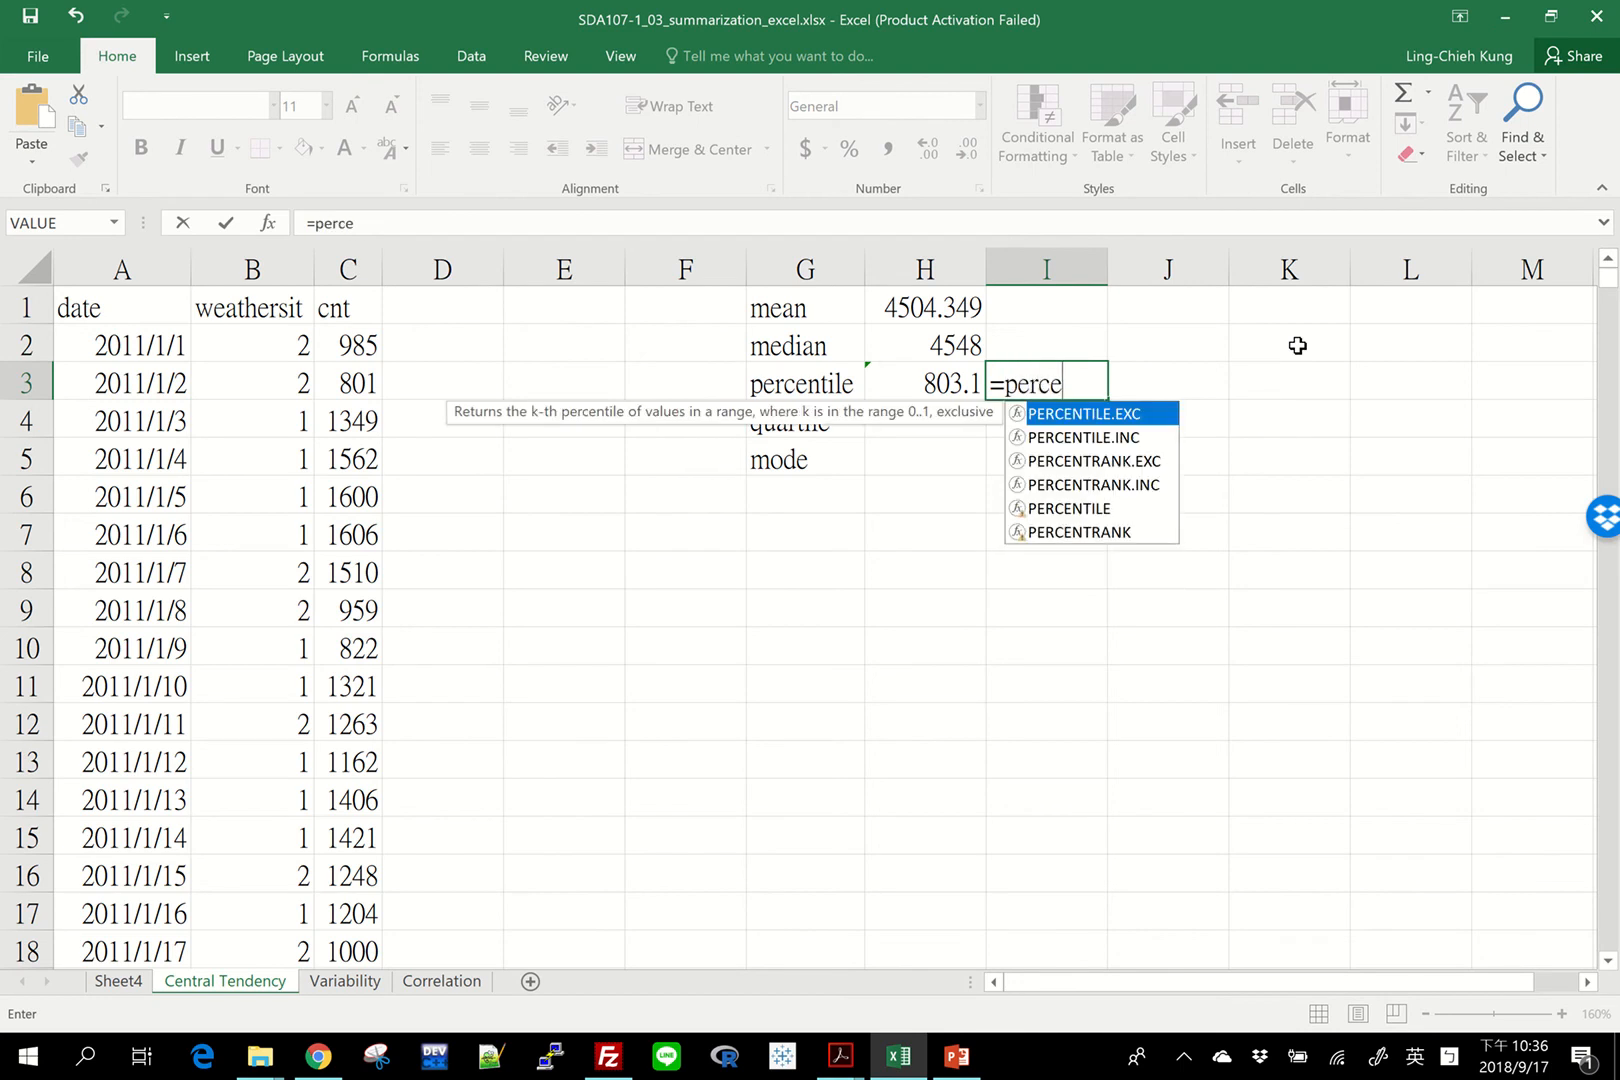
key(Down)
key(Tab)
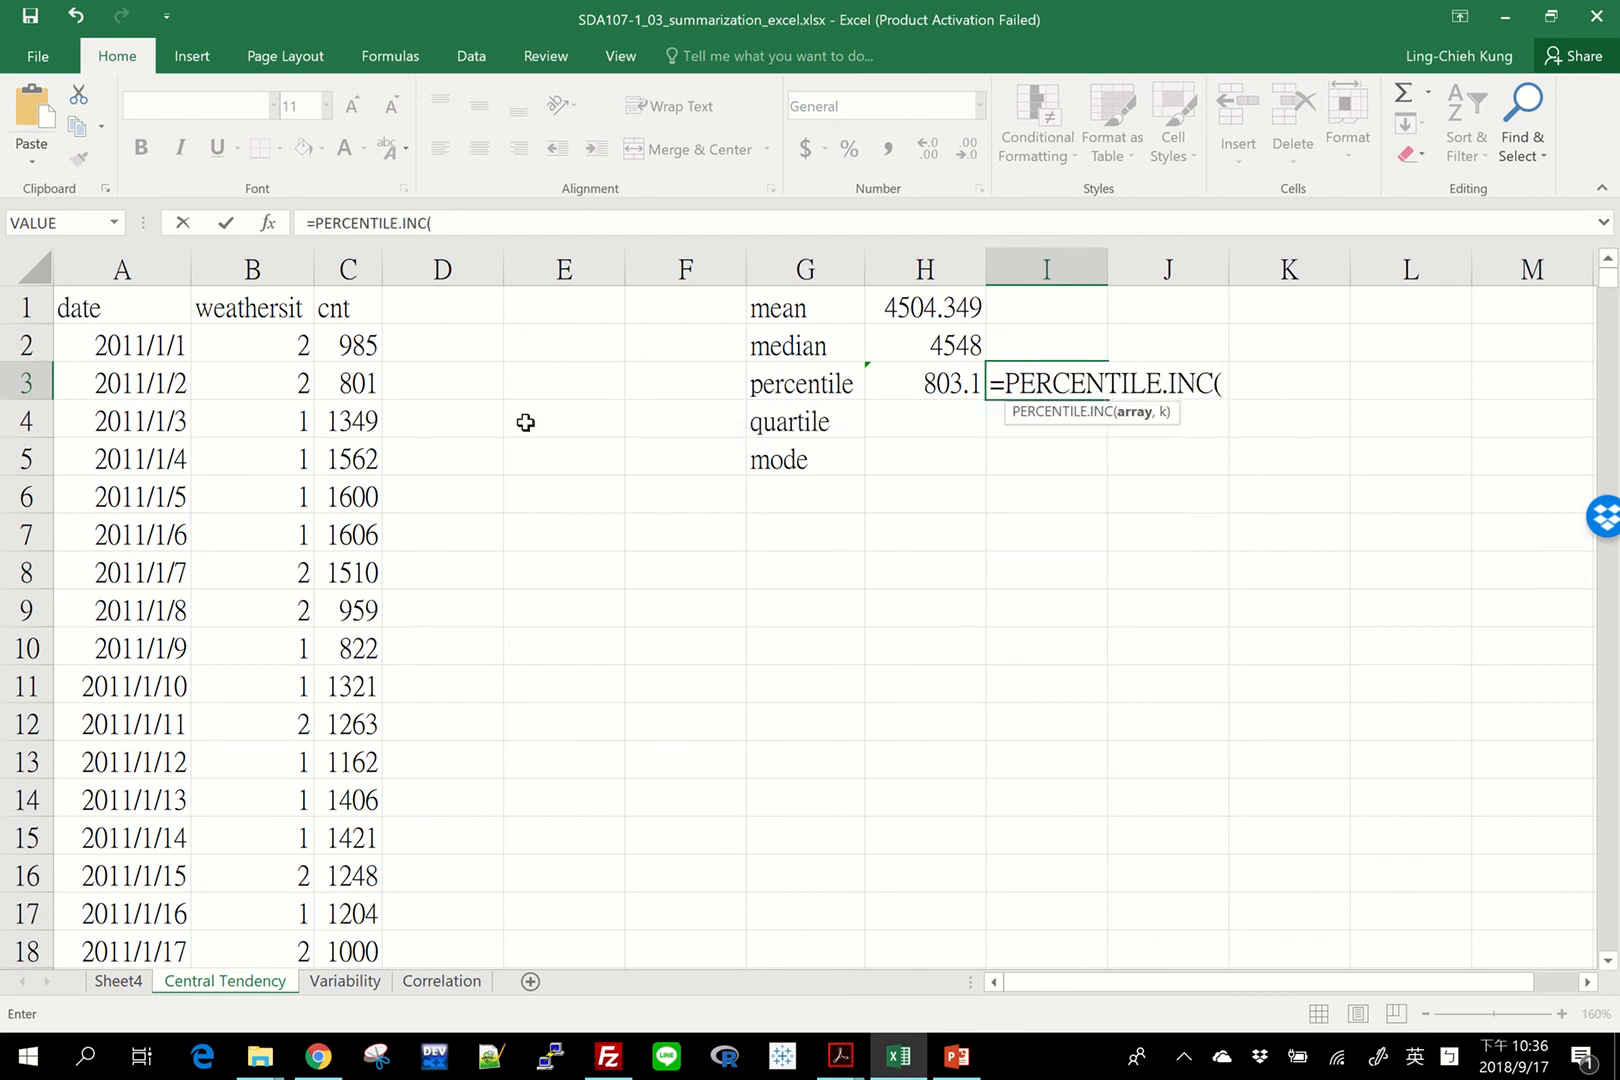
drag(357, 345, 358, 686)
text(, 0.1))
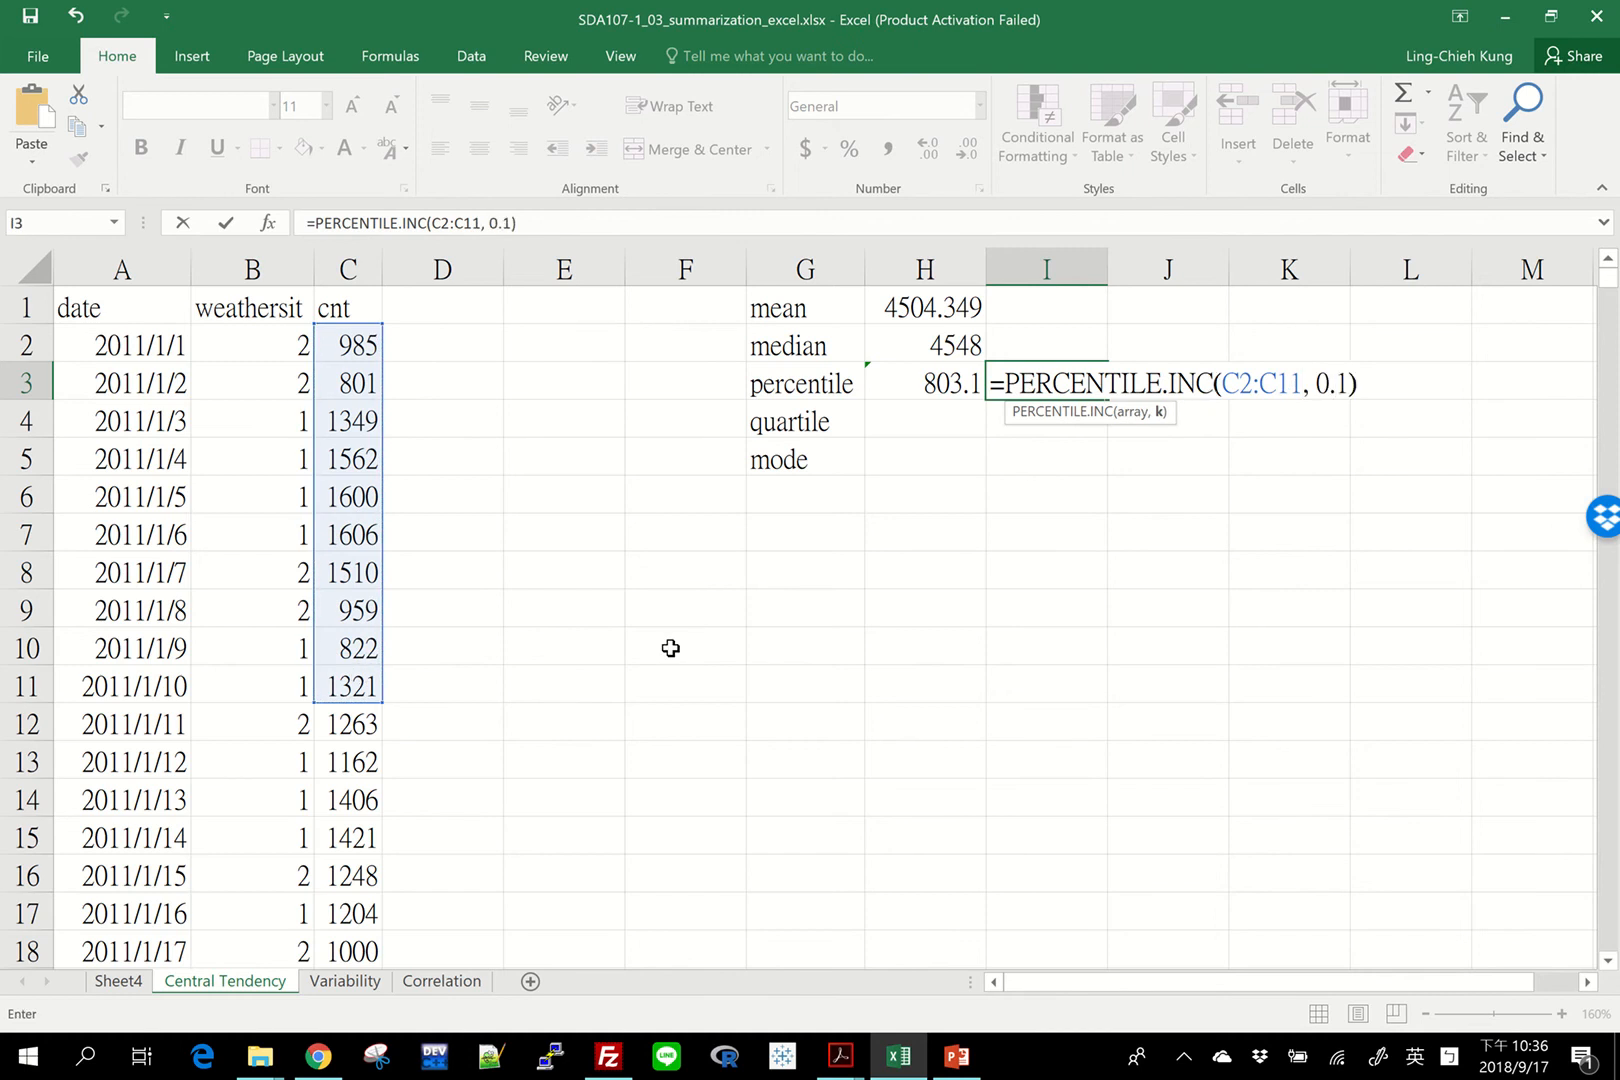
key(Return)
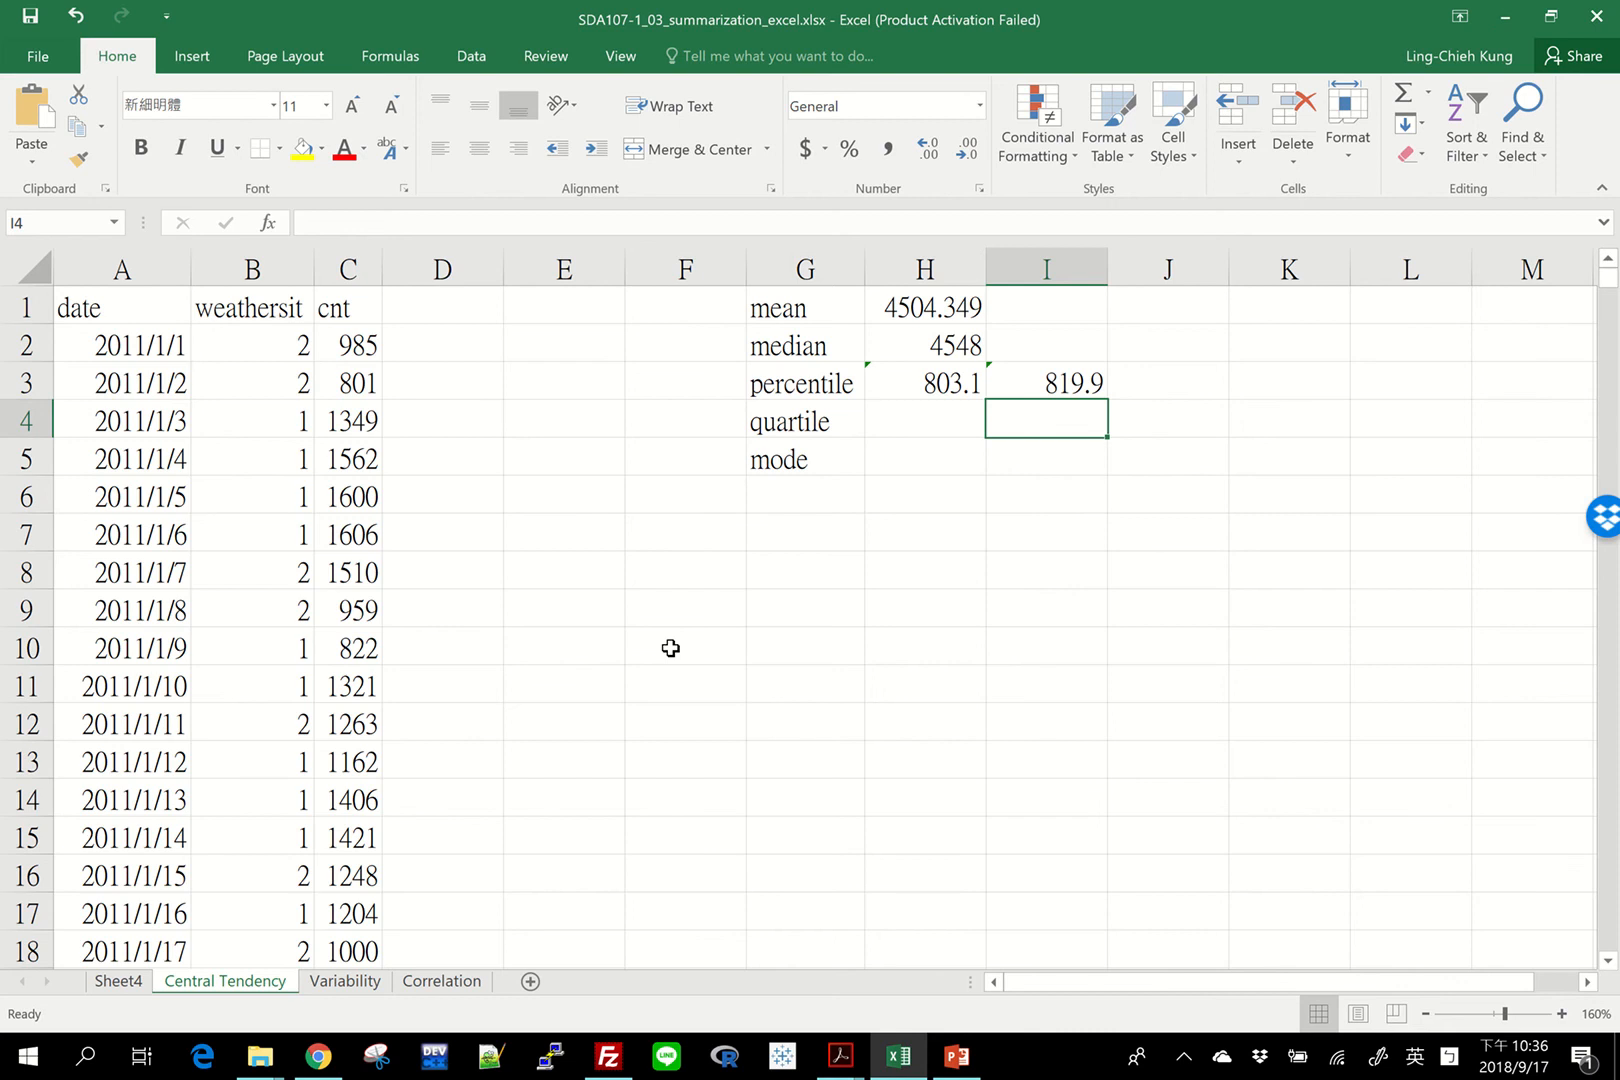
key(Up)
key(Left)
key(F2)
key(Escape)
text(=)
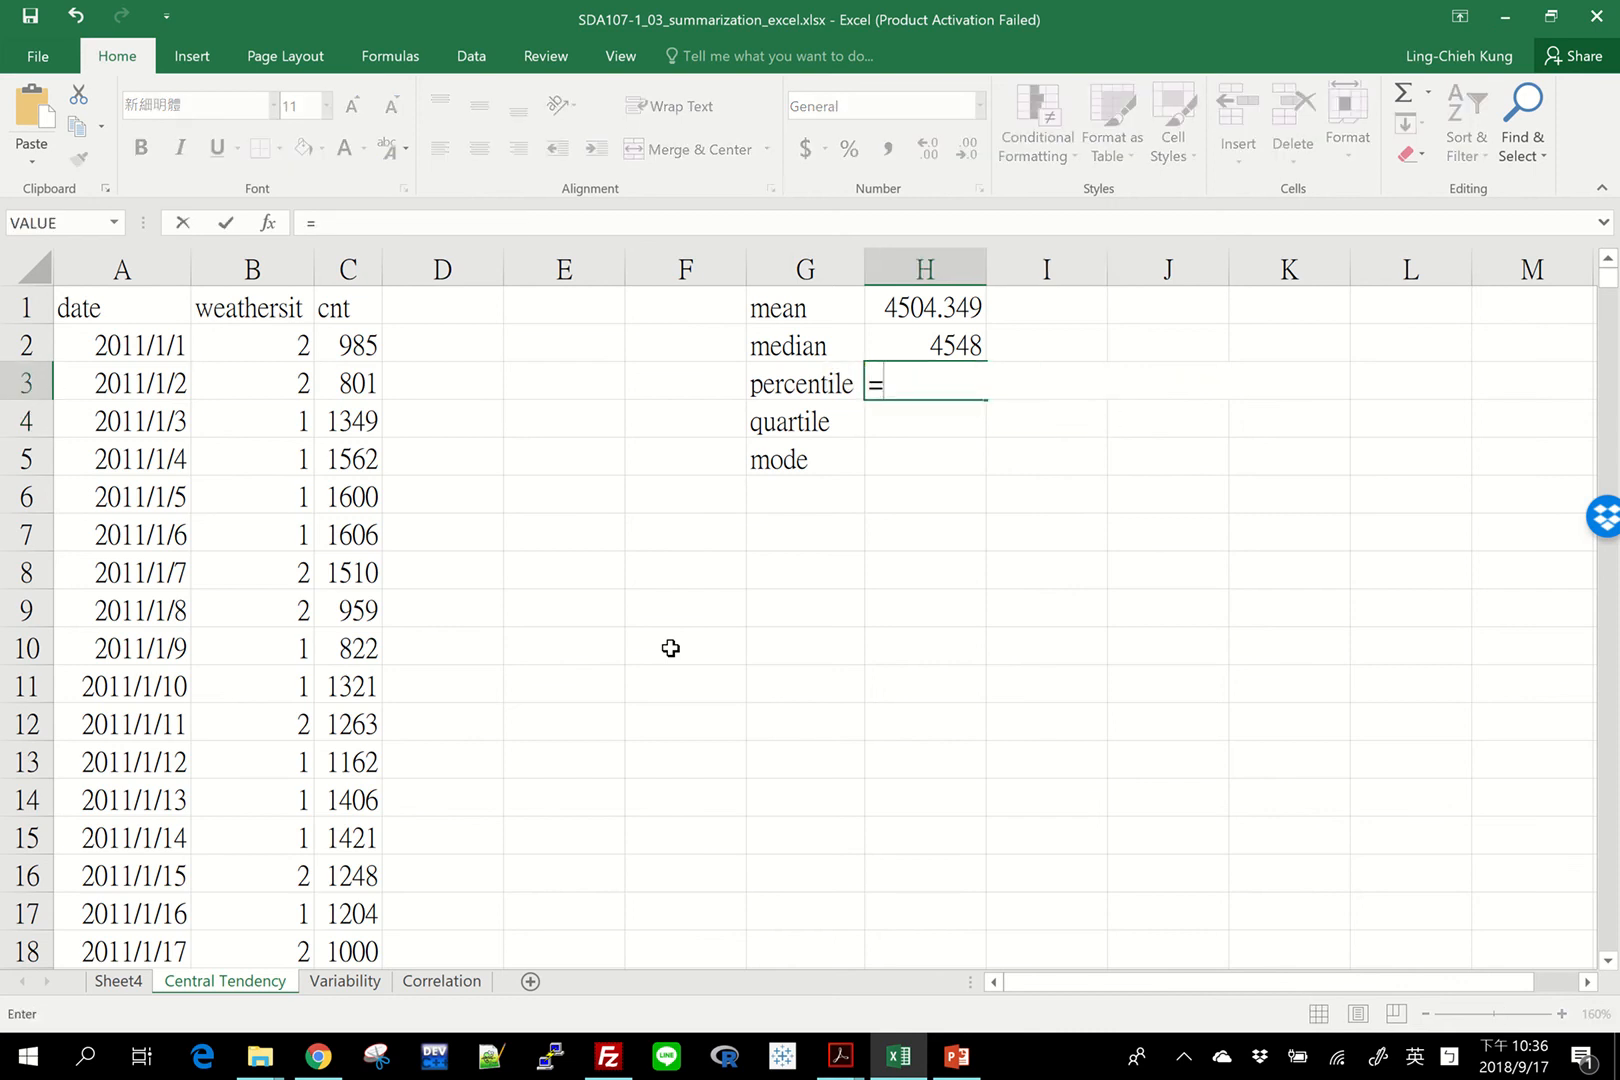
text(per)
key(Tab)
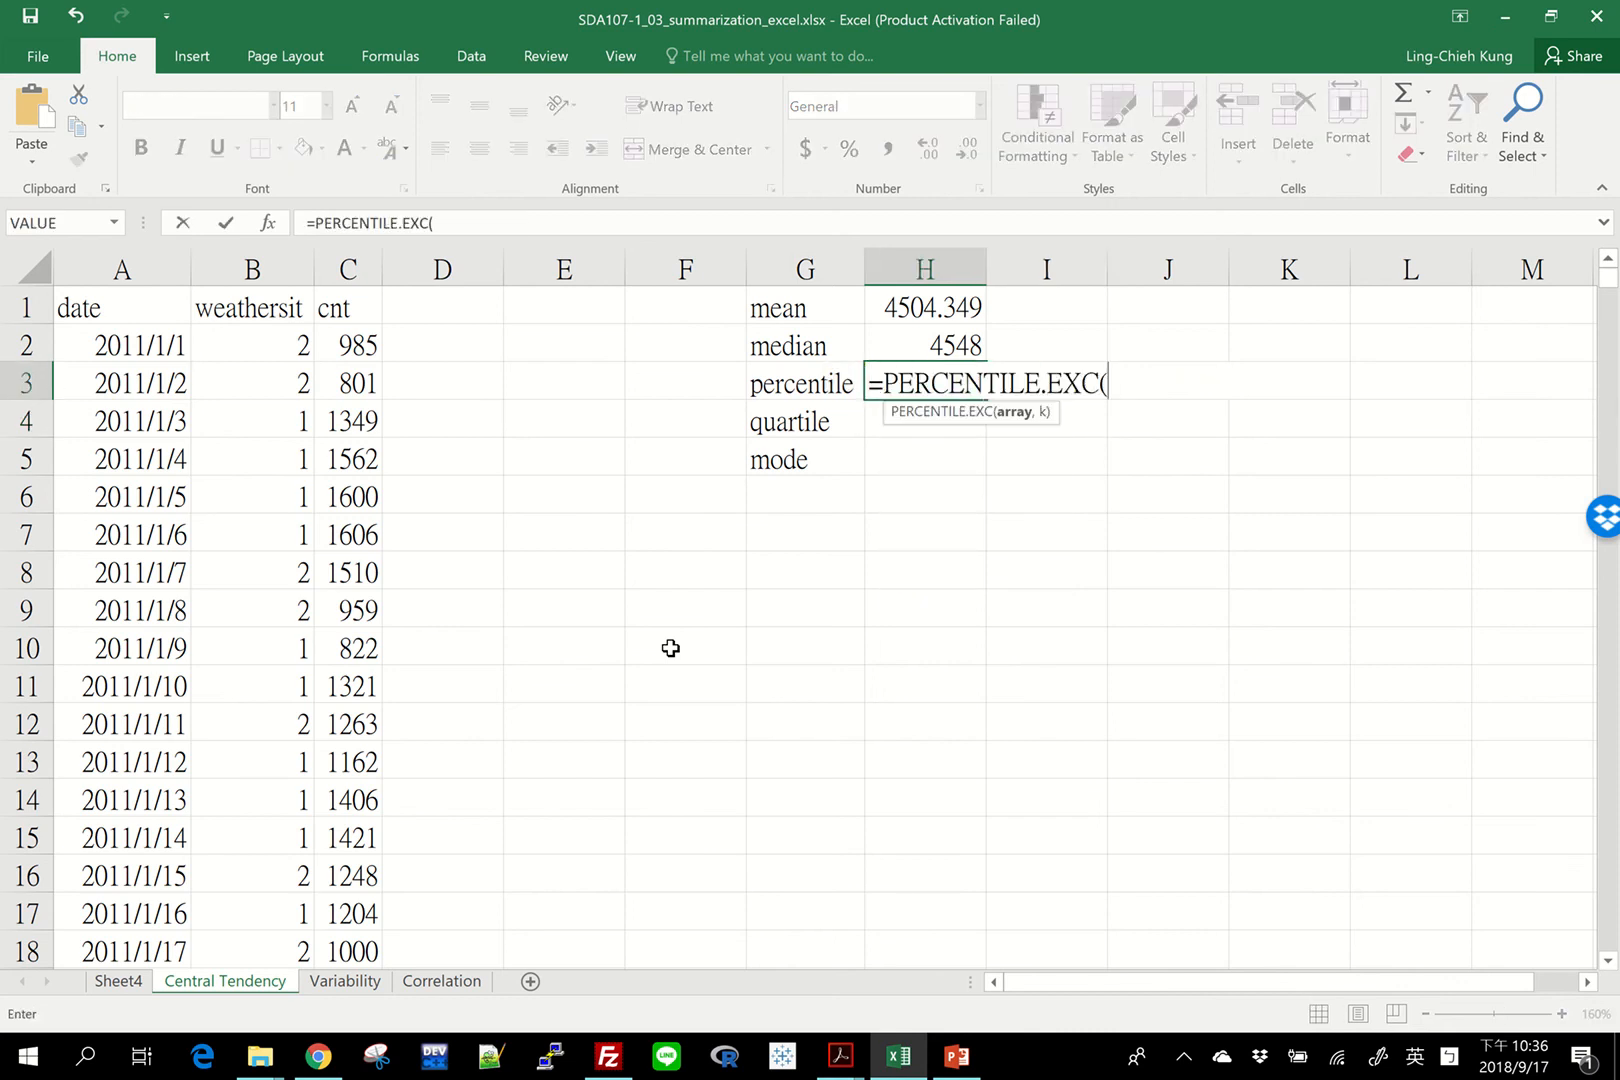
click(337, 344)
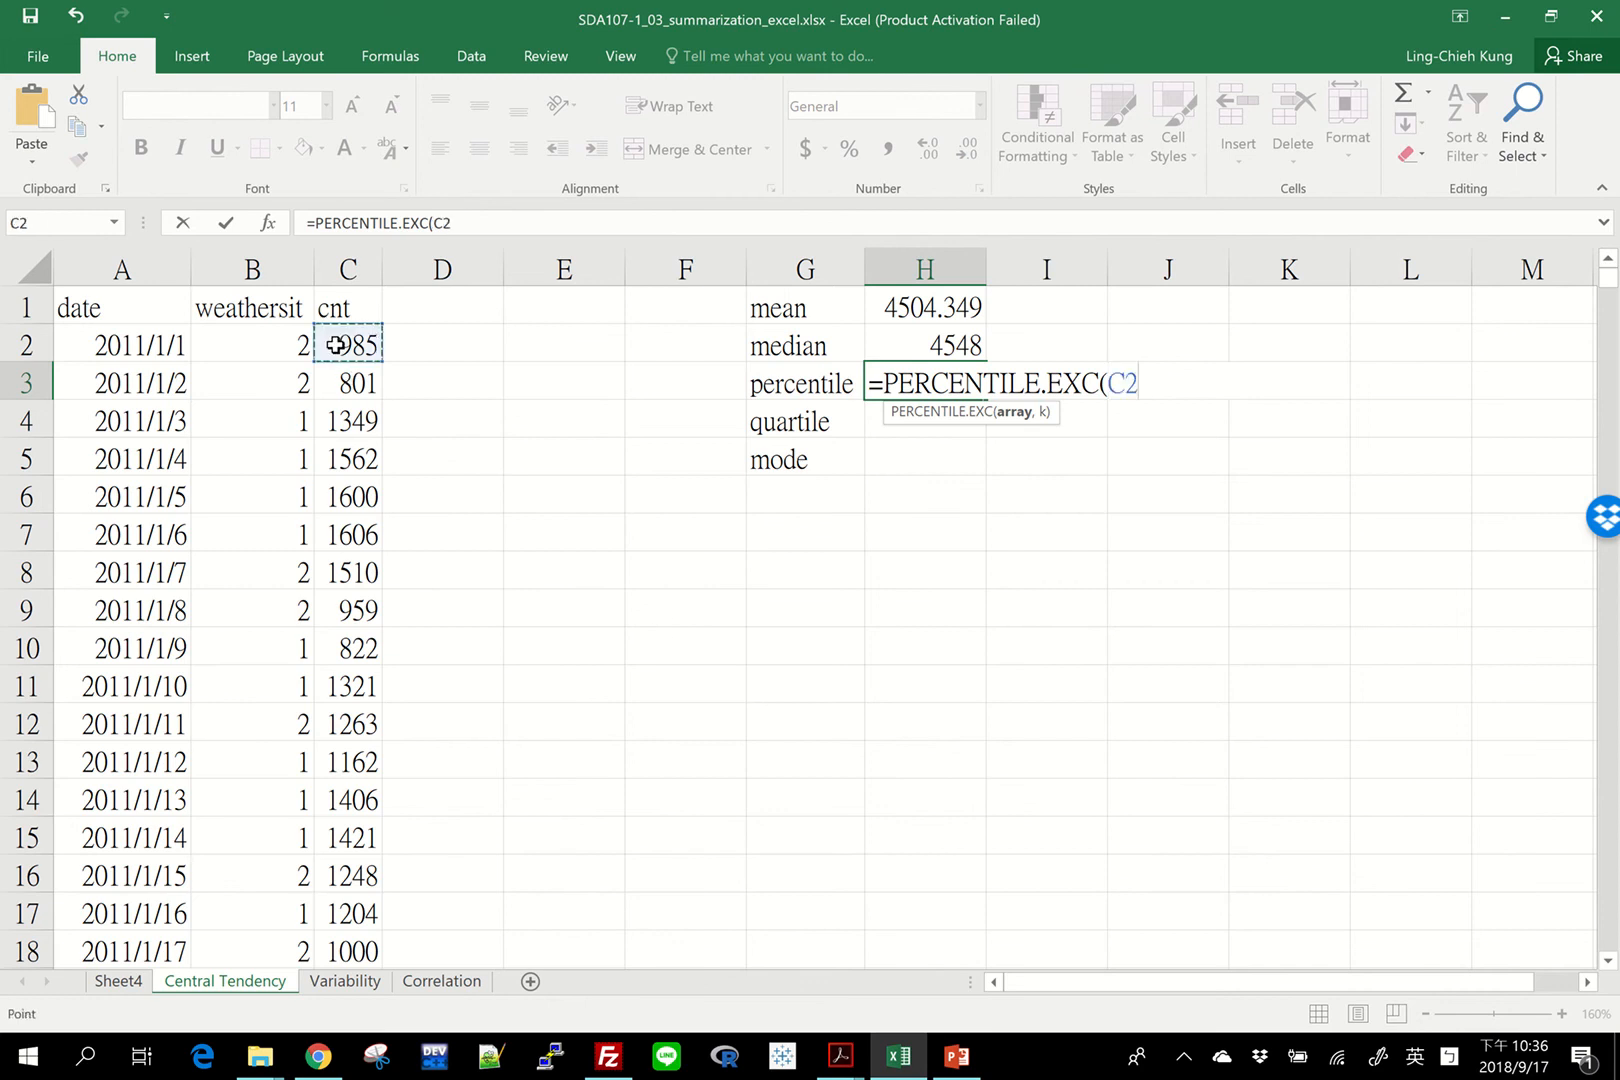
key(ctrl+shift+Down)
key(Return)
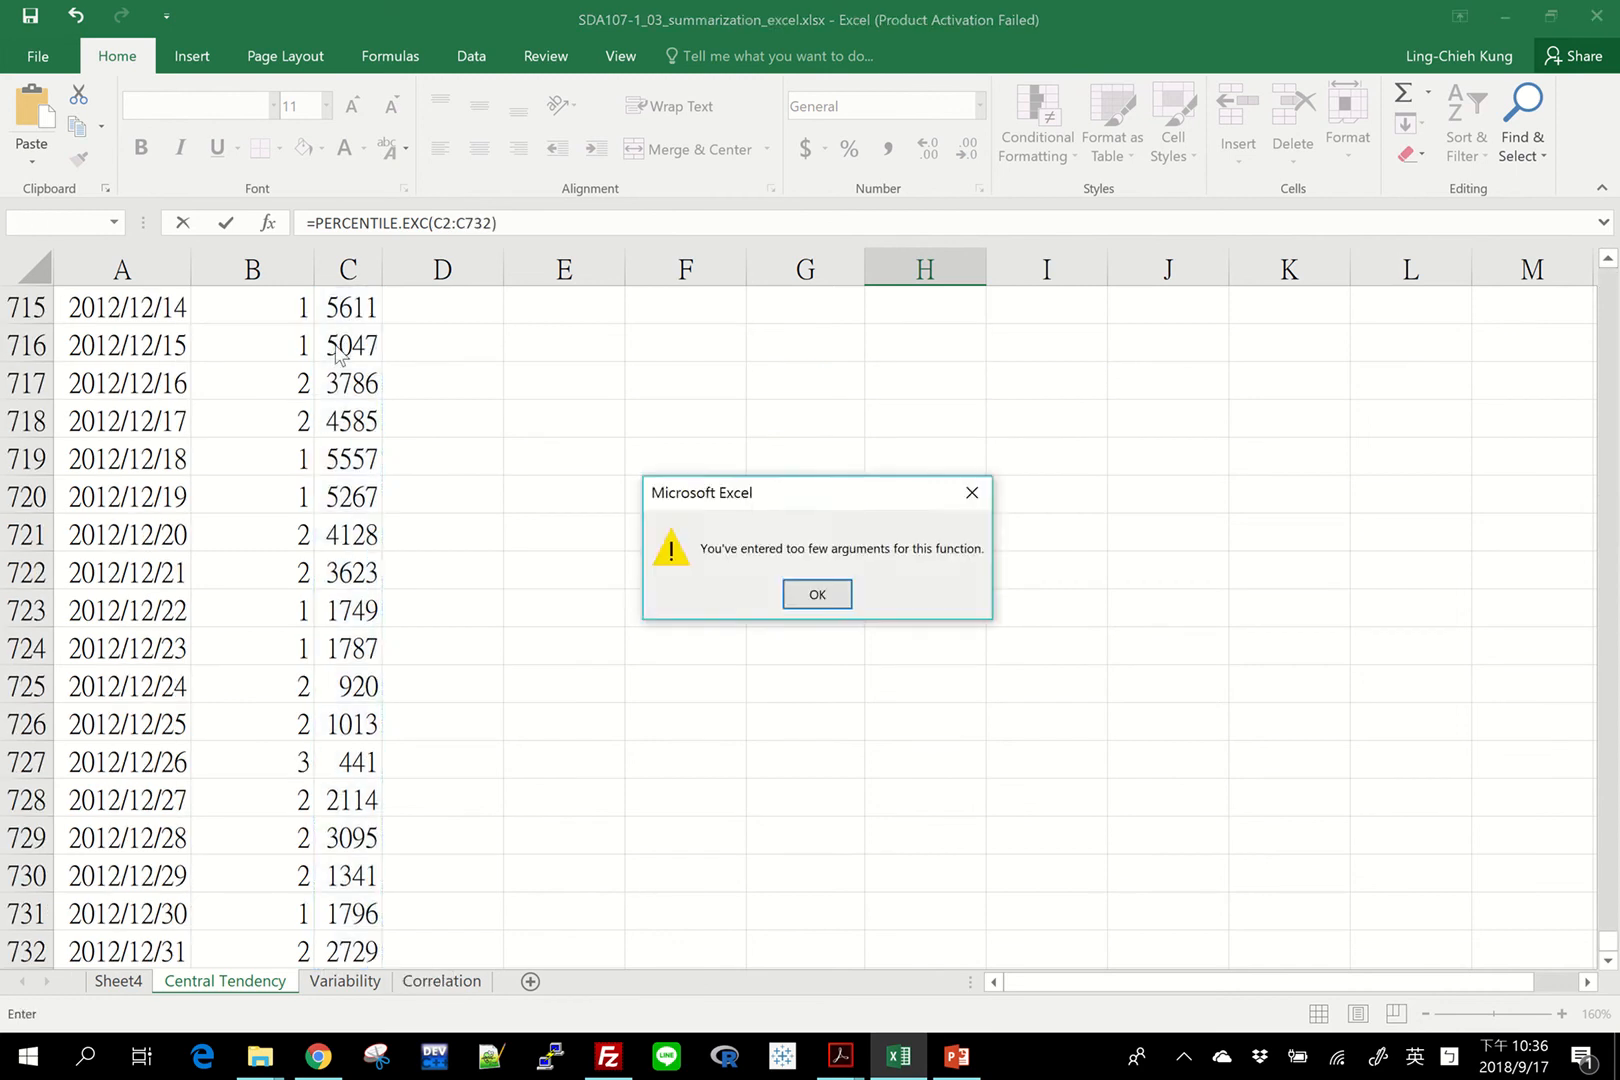
key(Return)
key(BackSpace)
key(BackSpace)
key(BackSpace)
key(BackSpace)
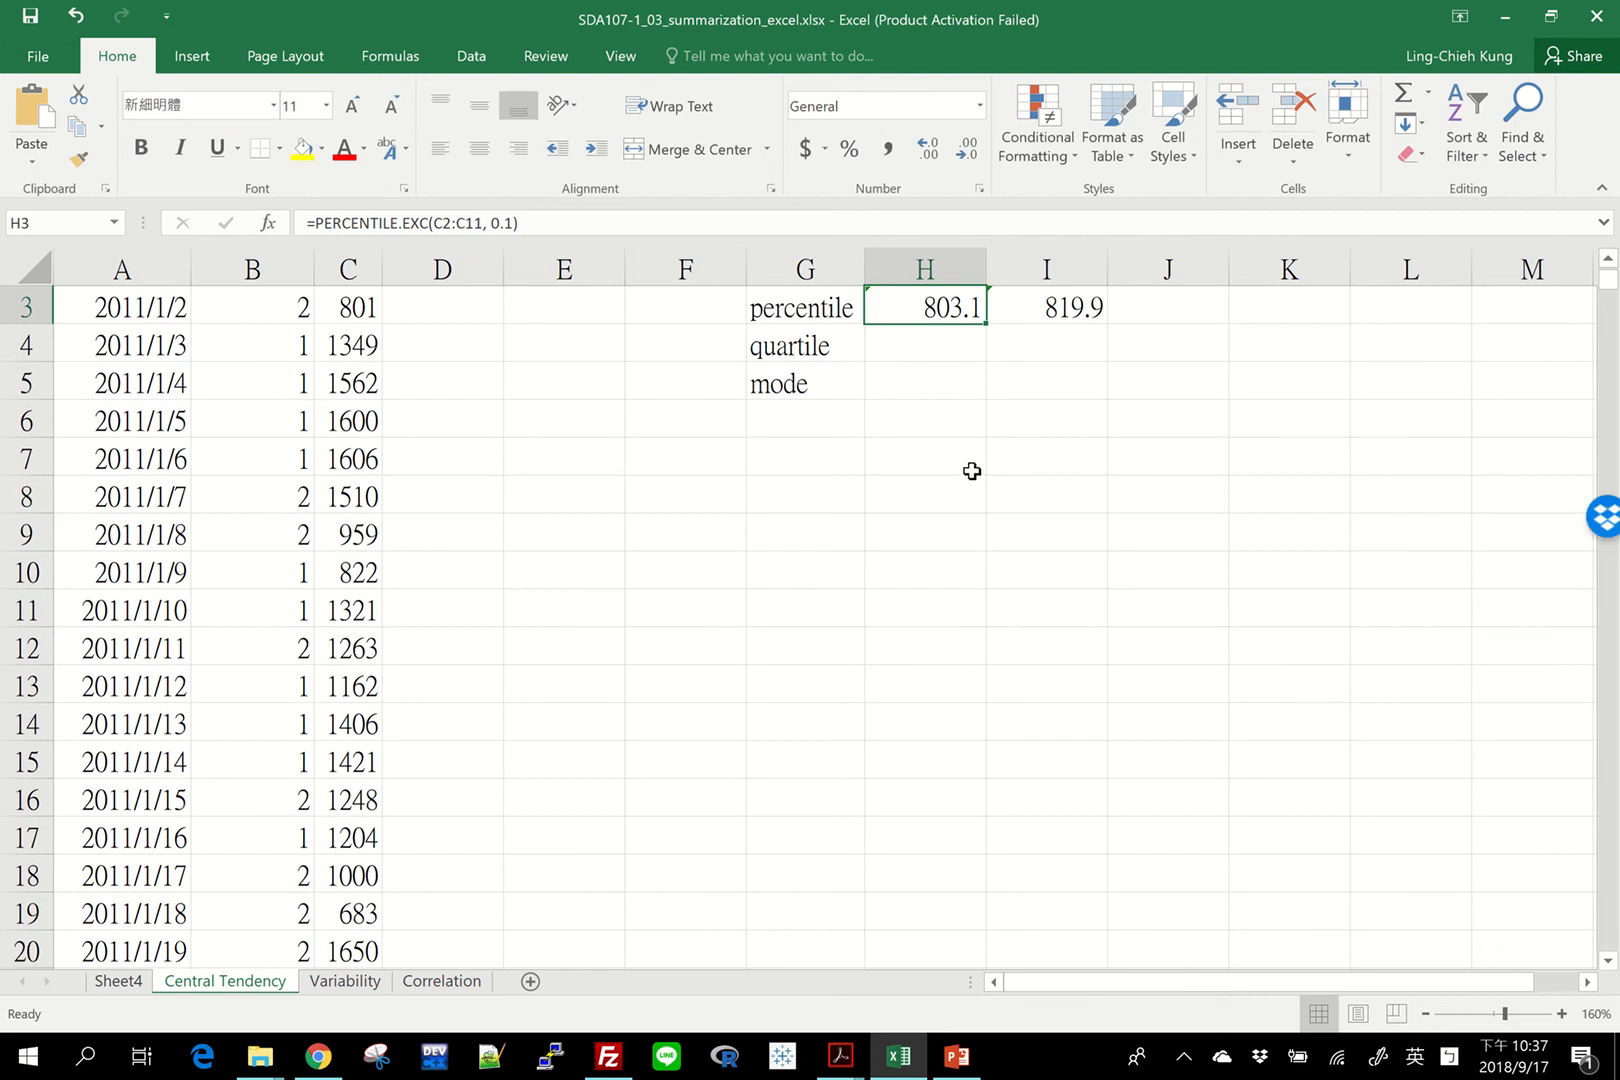
Step: Extend the array of the PERCENTILE.EXC formula in H3 to all cnt data, C2:C732, and reselect the cell
key(F2)
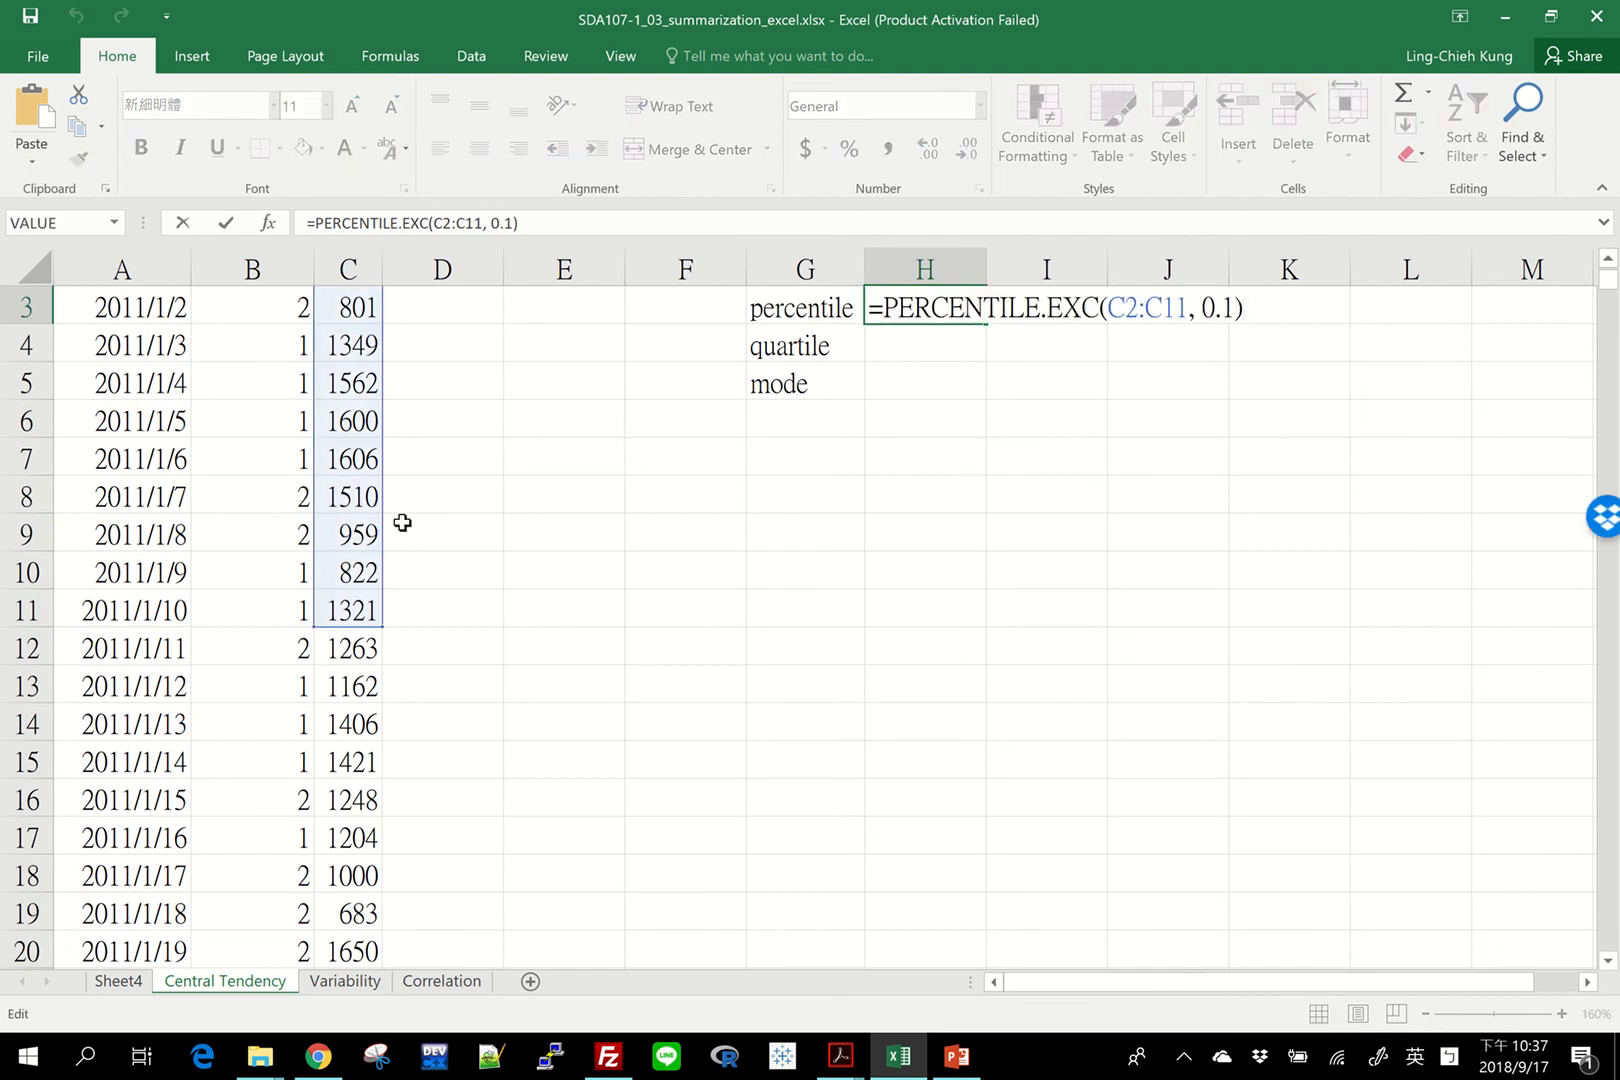
drag(1108, 309, 1188, 312)
key(Escape)
scroll(487, 539, up, 1)
click(355, 335)
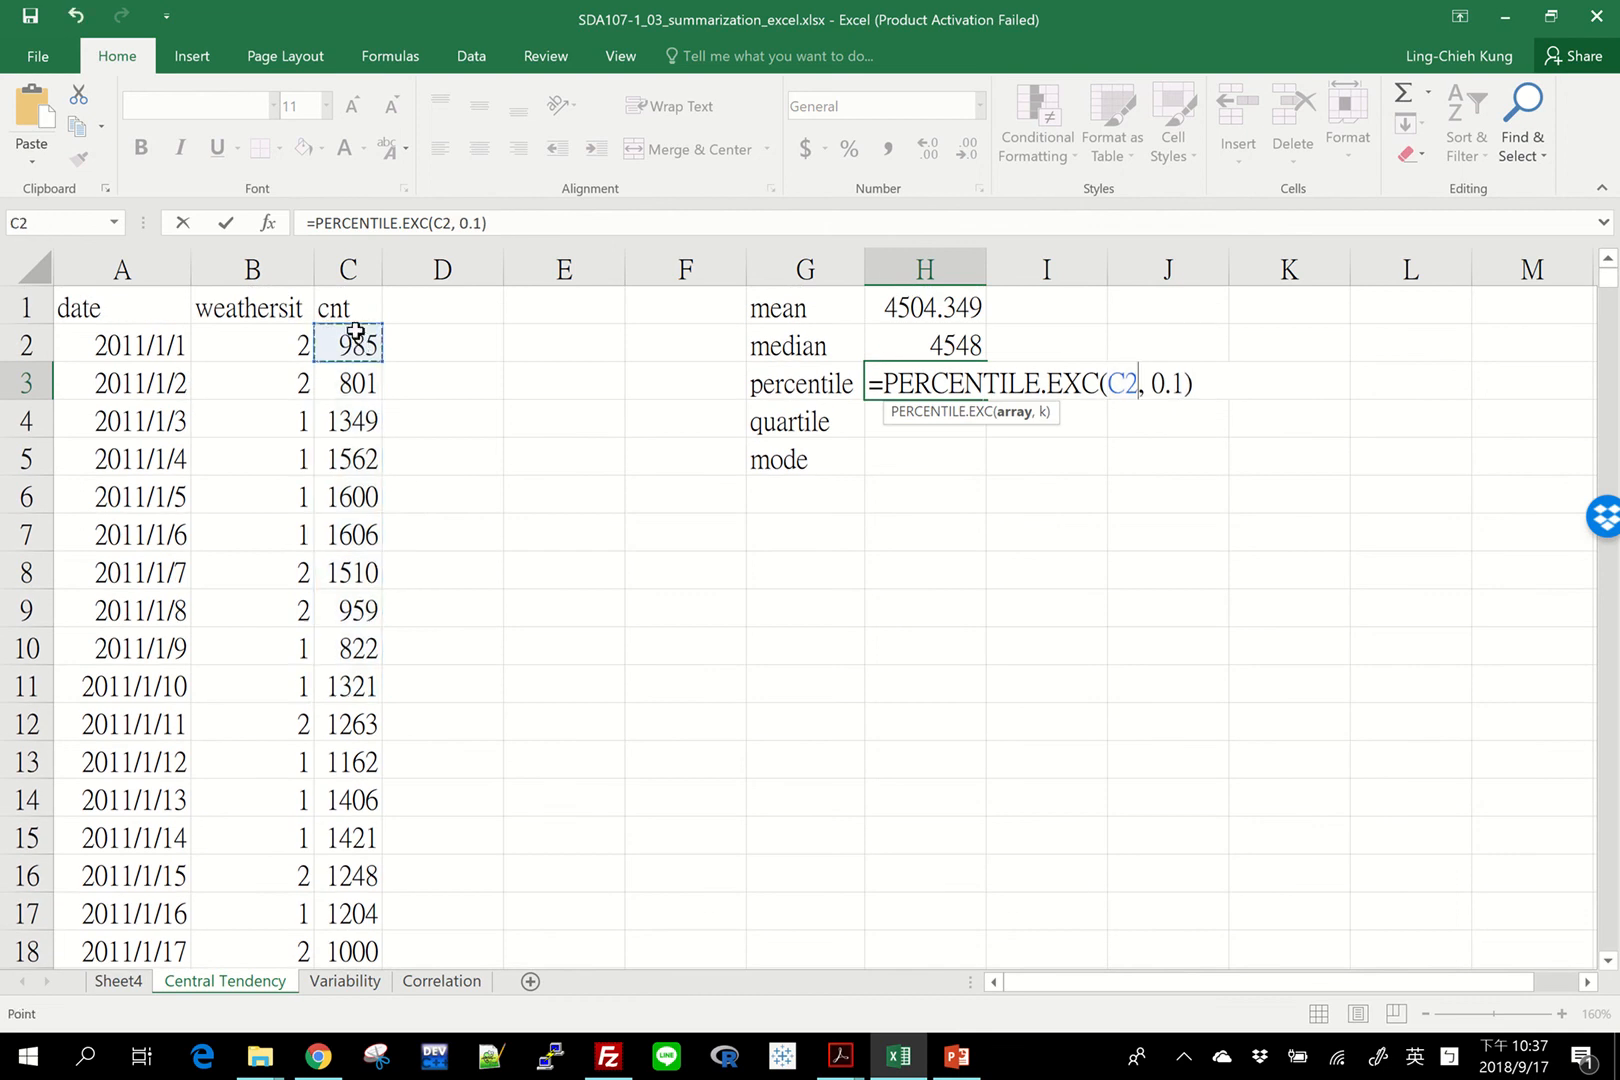
key(ctrl+shift+Down)
key(Return)
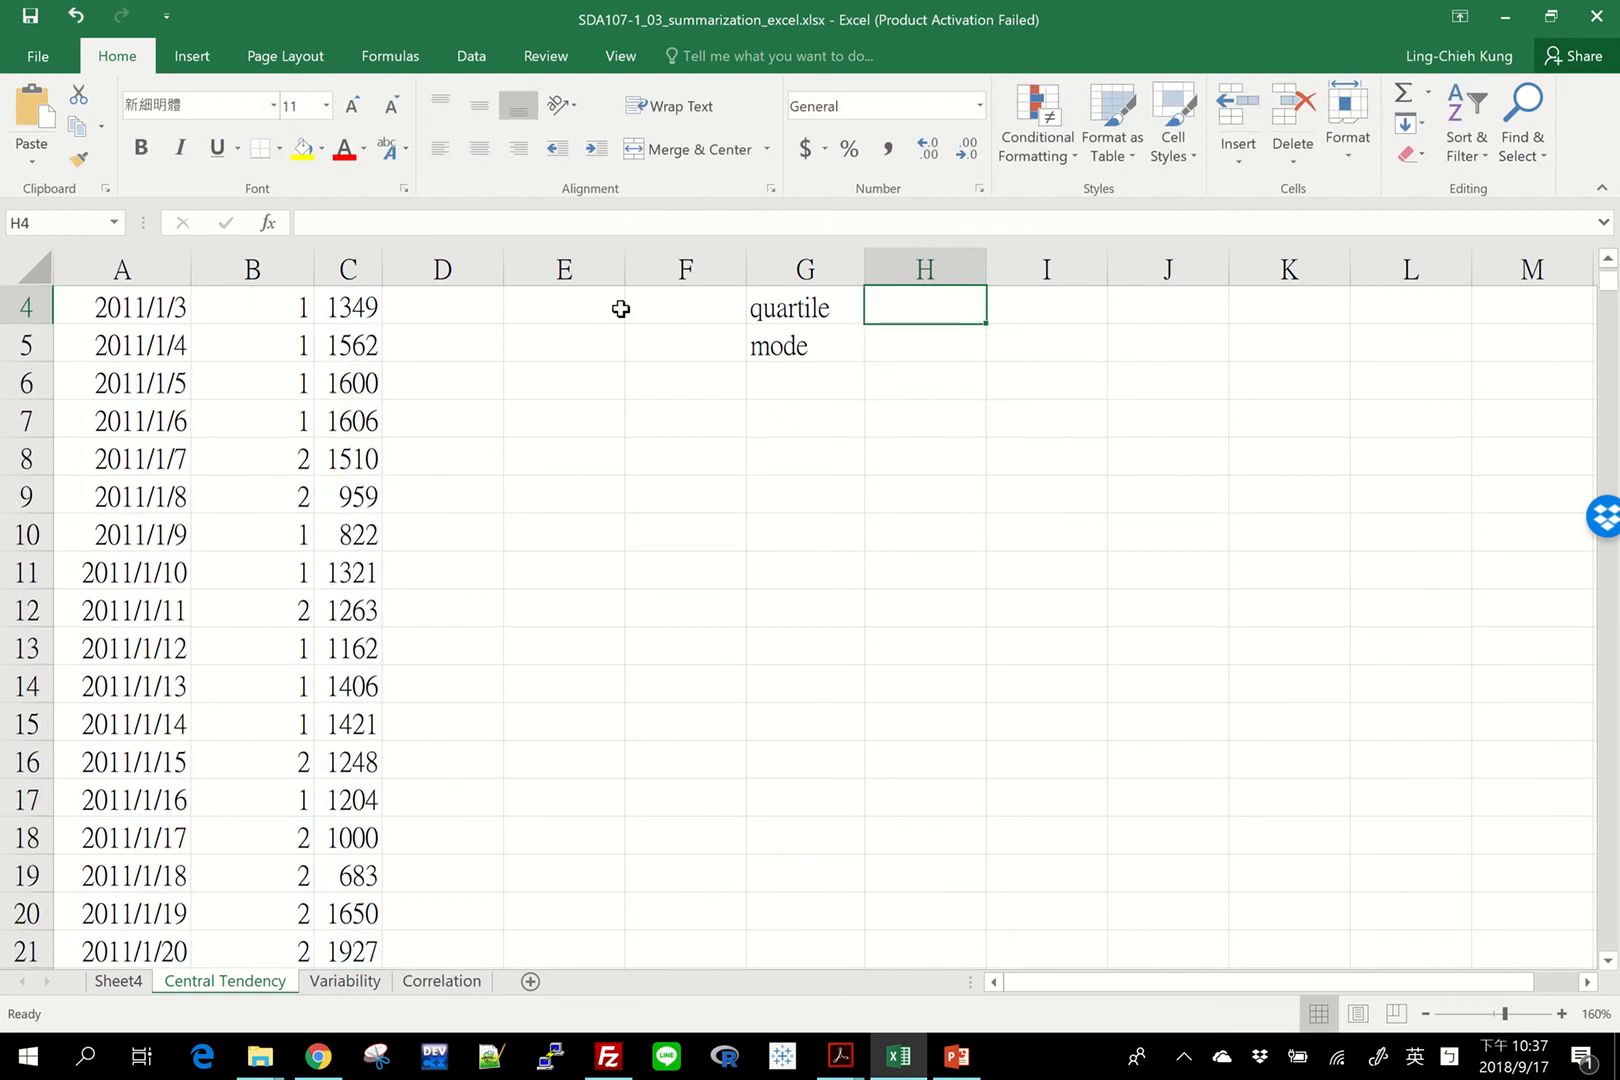
scroll(1034, 459, up, 1)
click(950, 375)
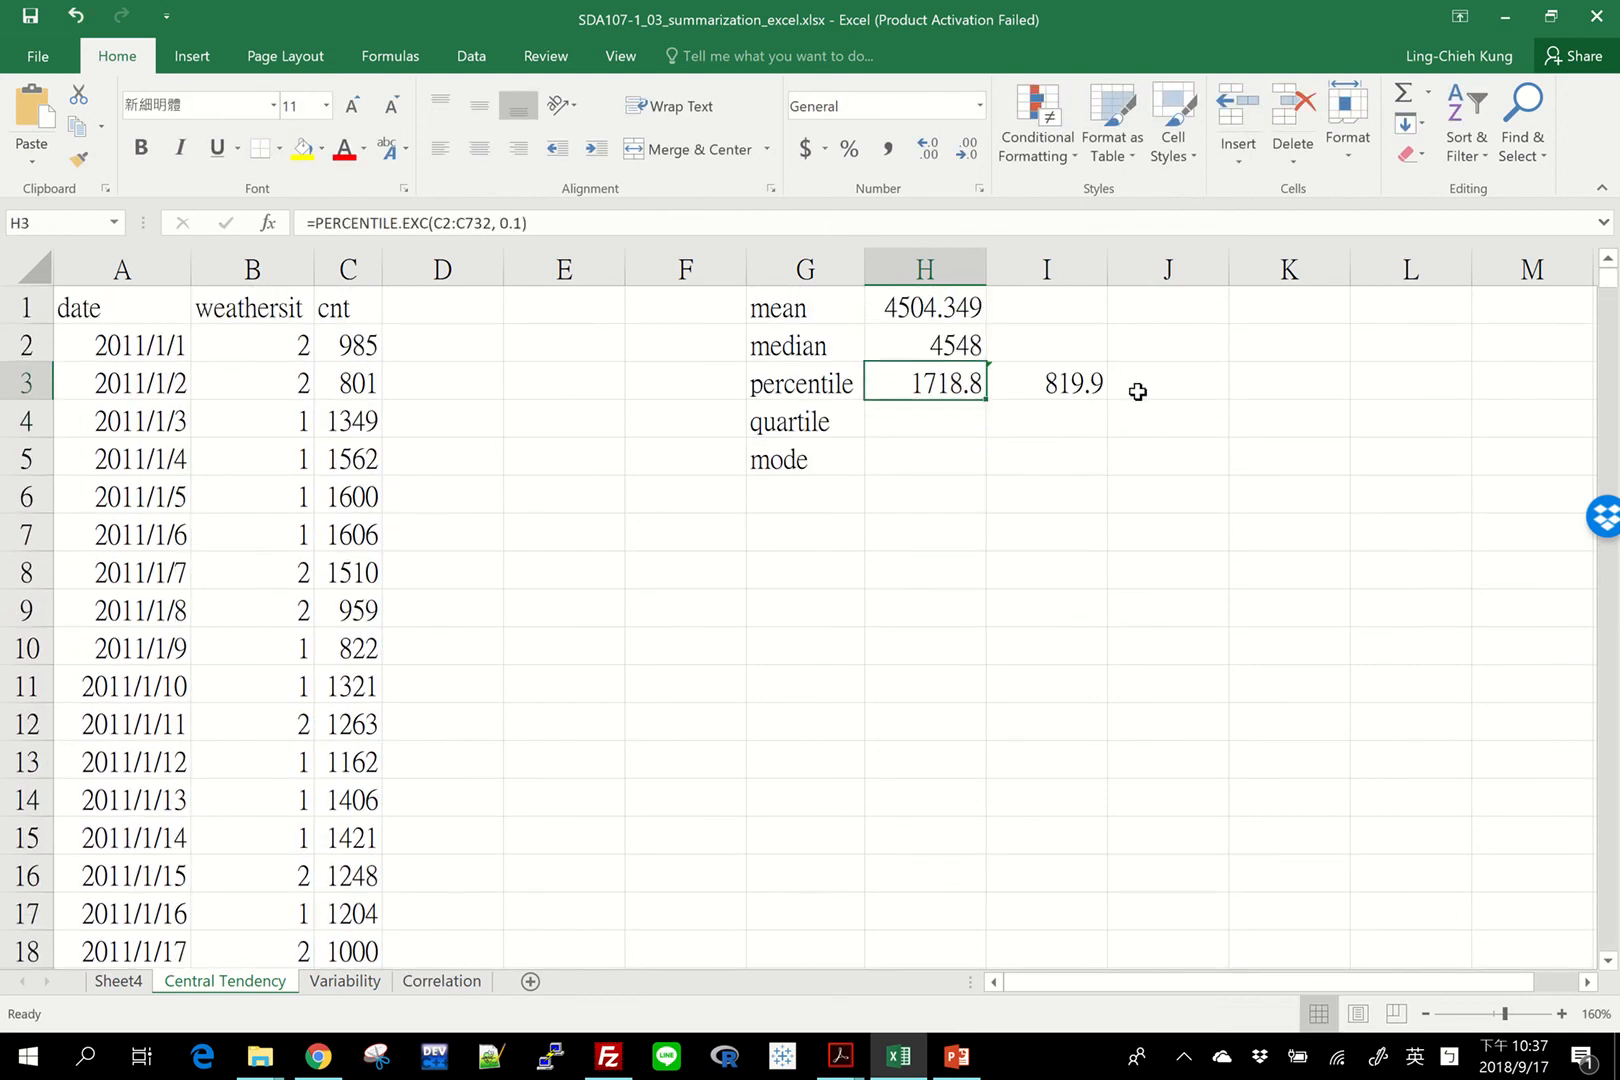
Step: Replace the formula in I3 with PERCENTILE.INC over all cnt data, C2:C732, with a k value of 0.1
click(1058, 385)
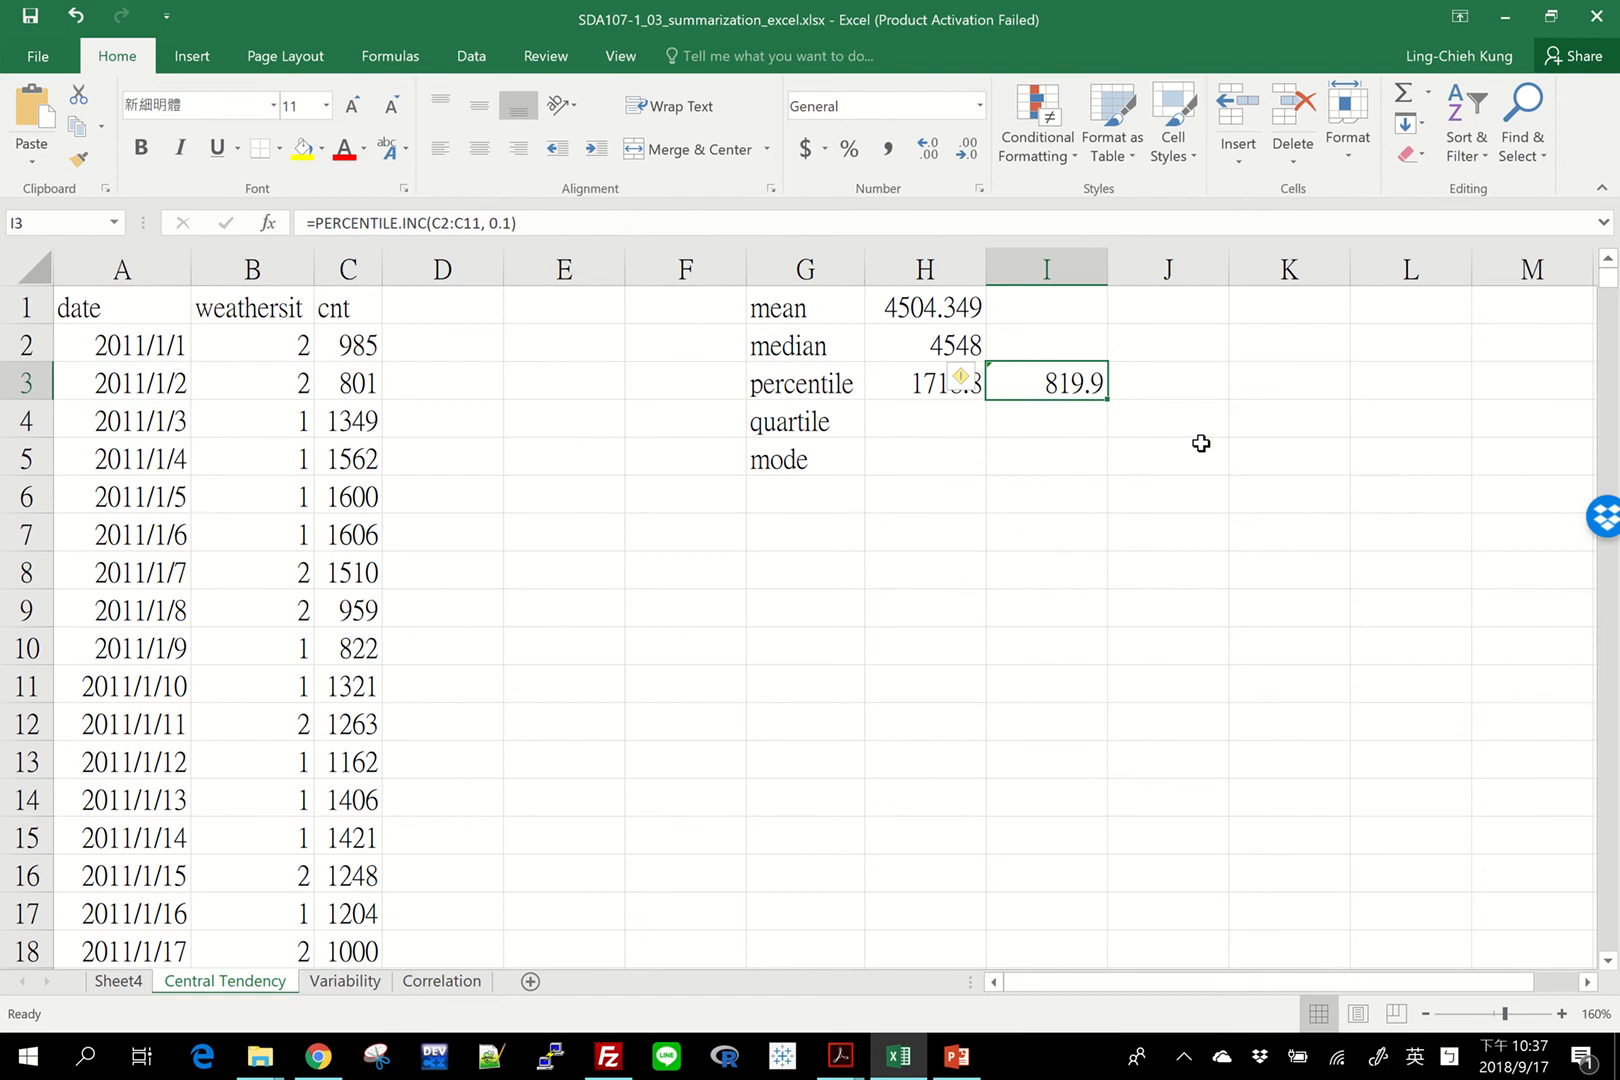
text(=p)
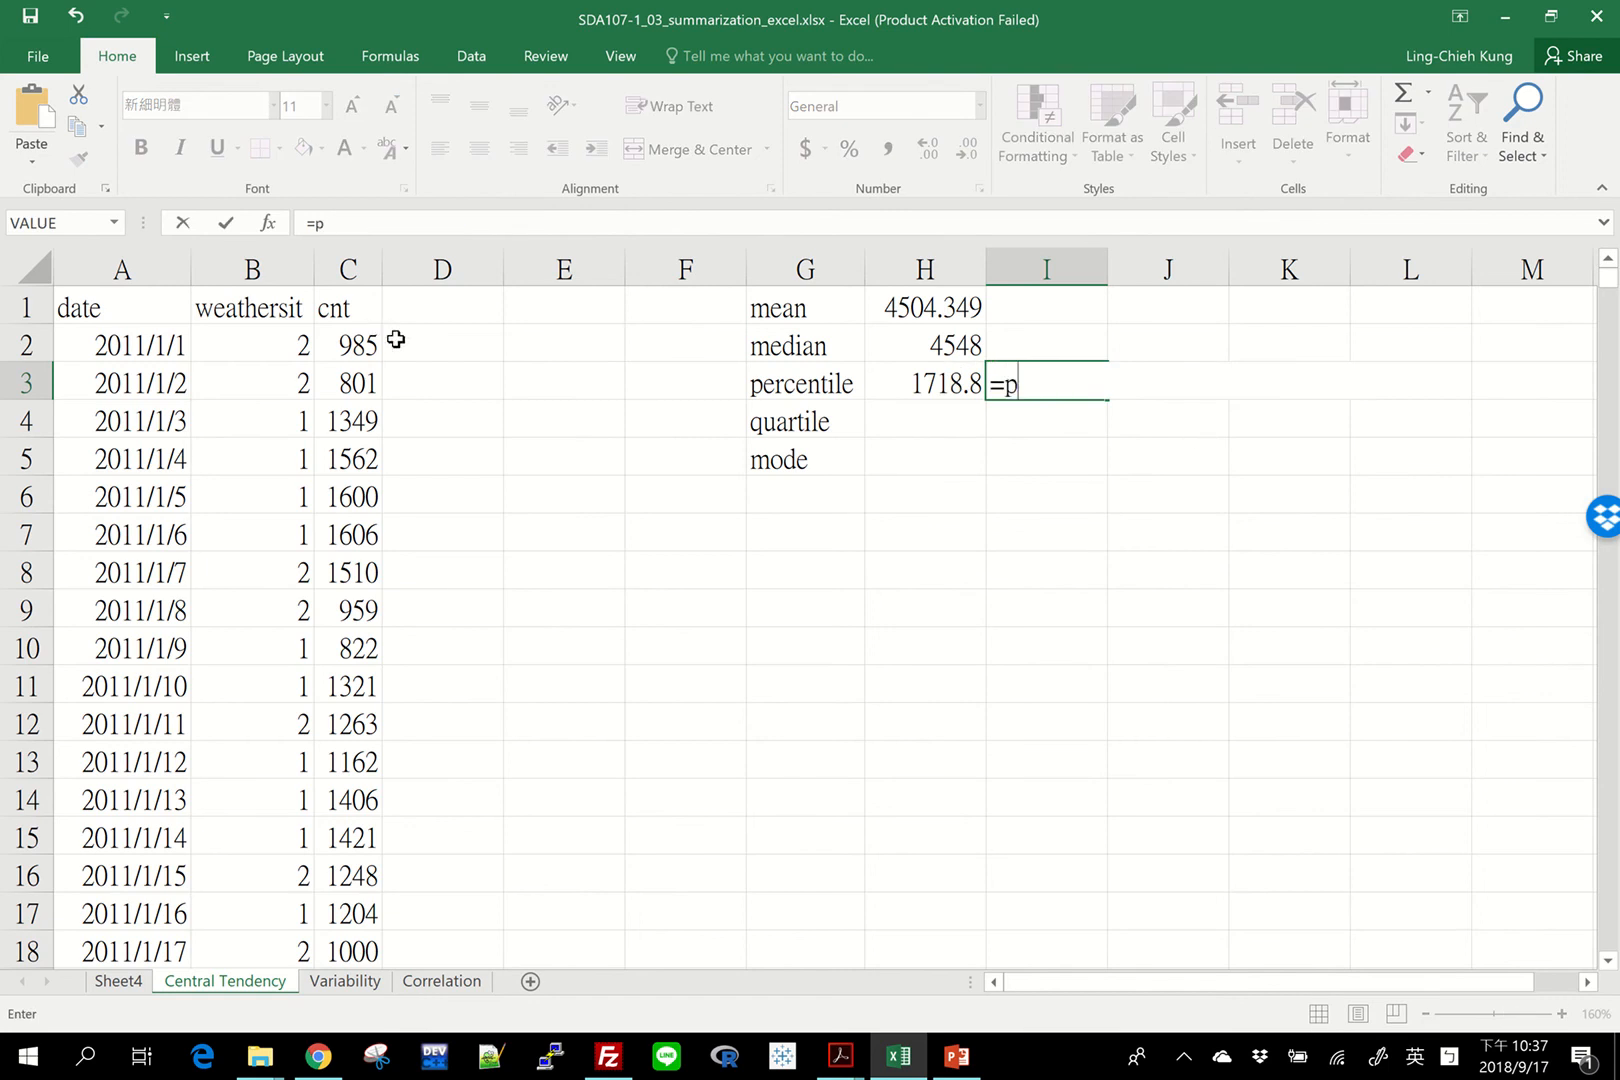
text(er)
key(Down)
key(Tab)
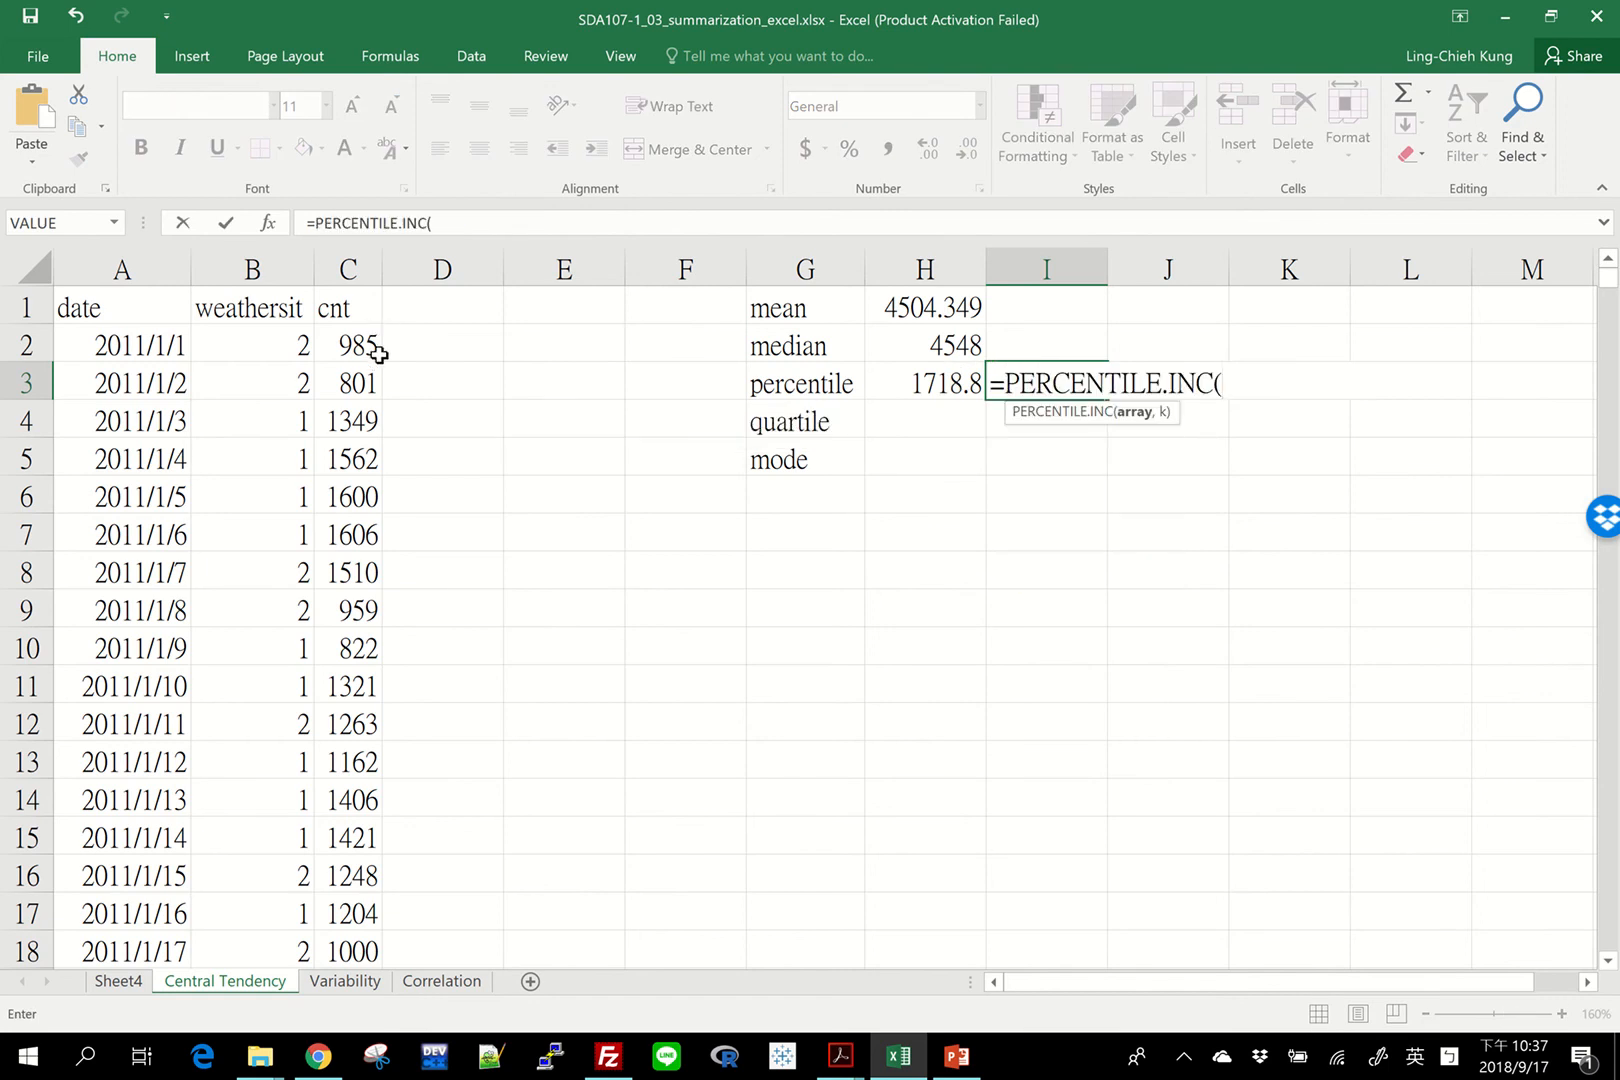
click(378, 354)
key(ctrl+shift+Down)
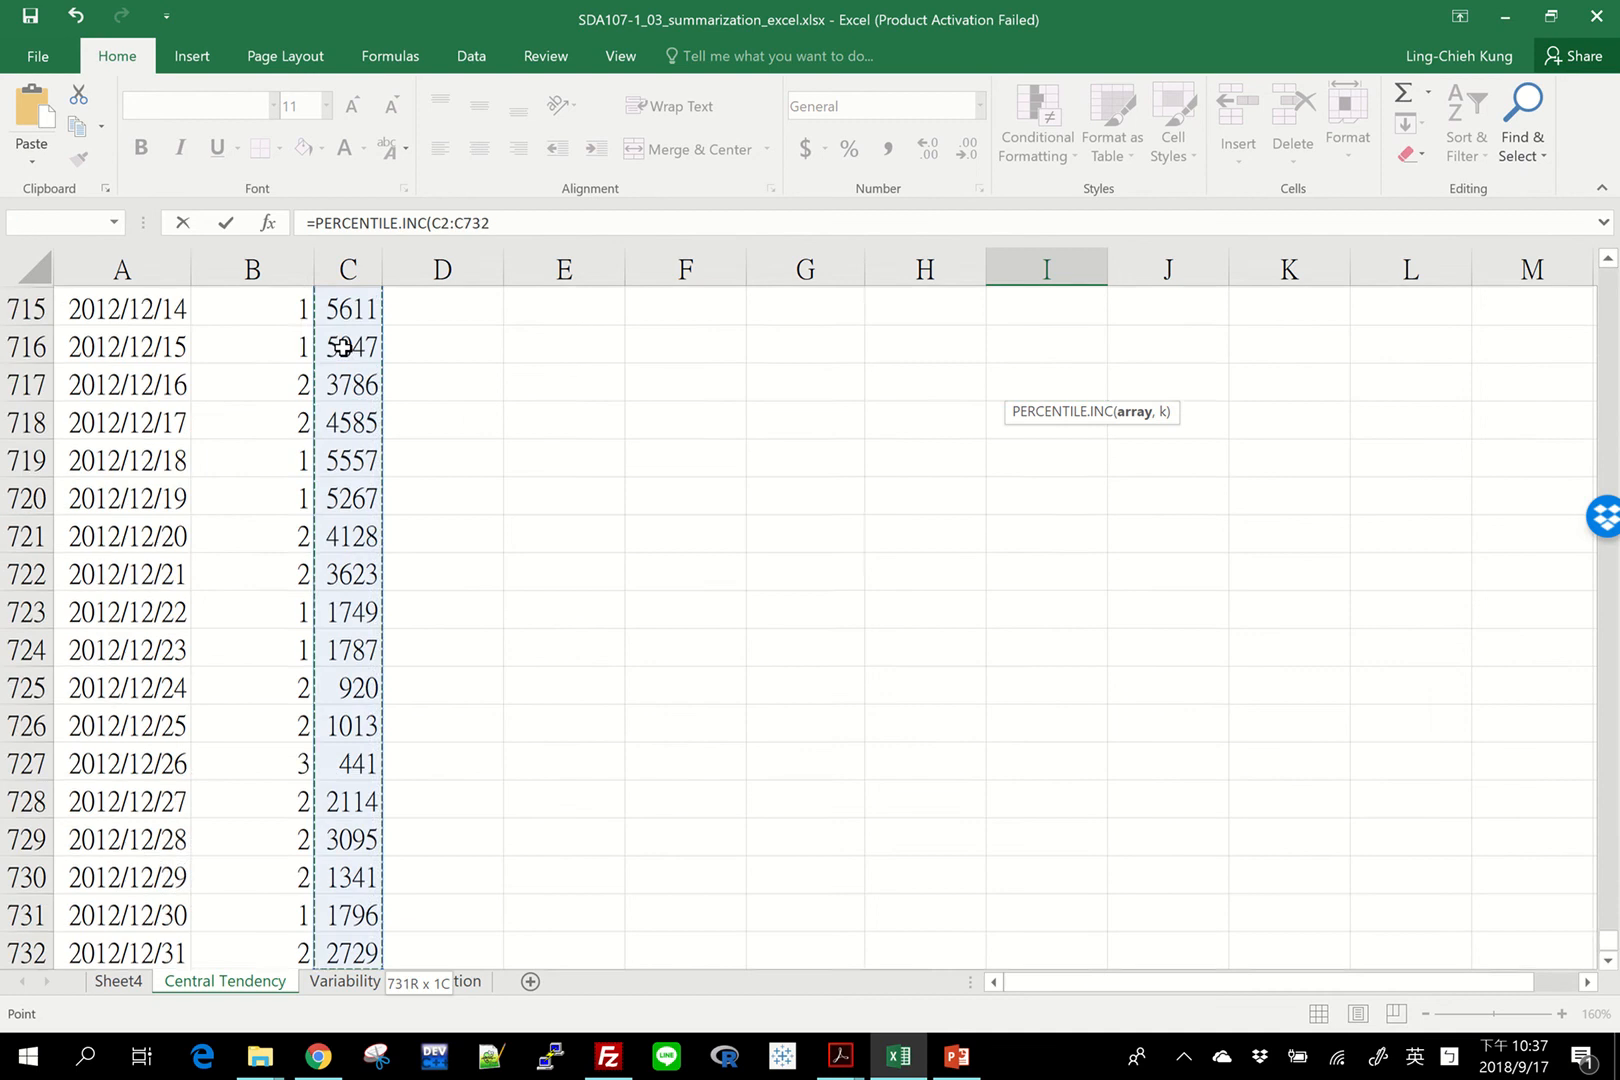
text(, 0.1)
key(ctrl+Return)
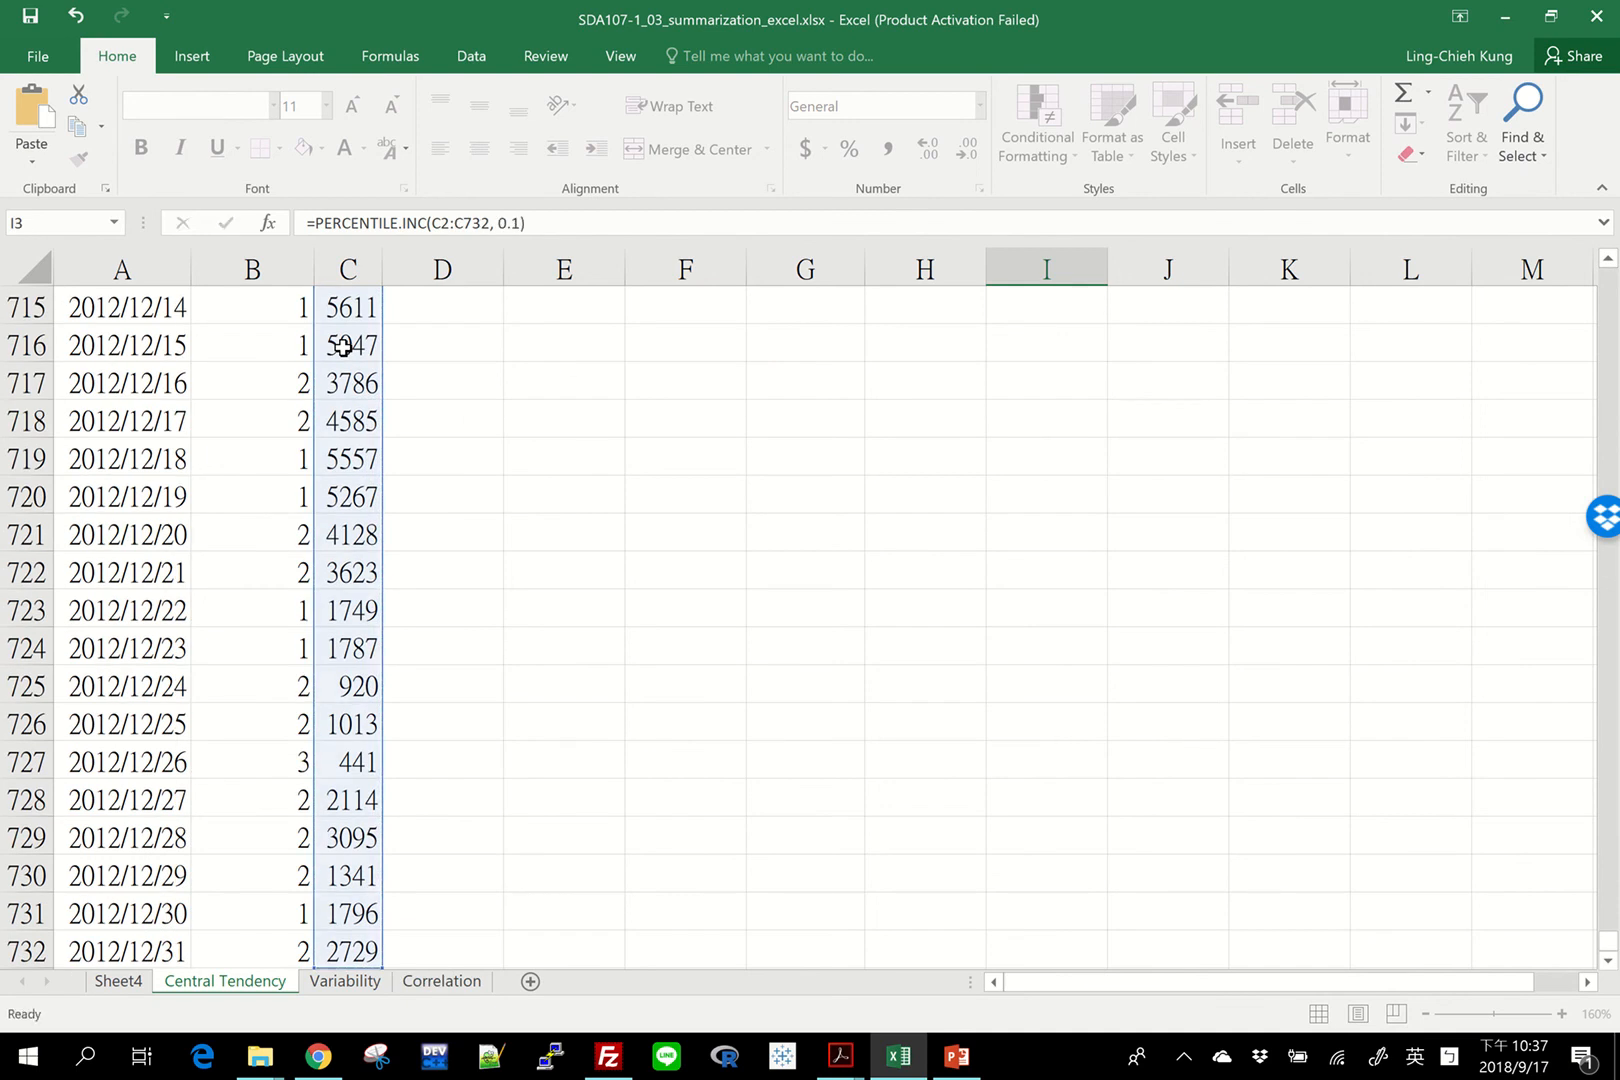
key(Return)
scroll(1045, 448, up, 3)
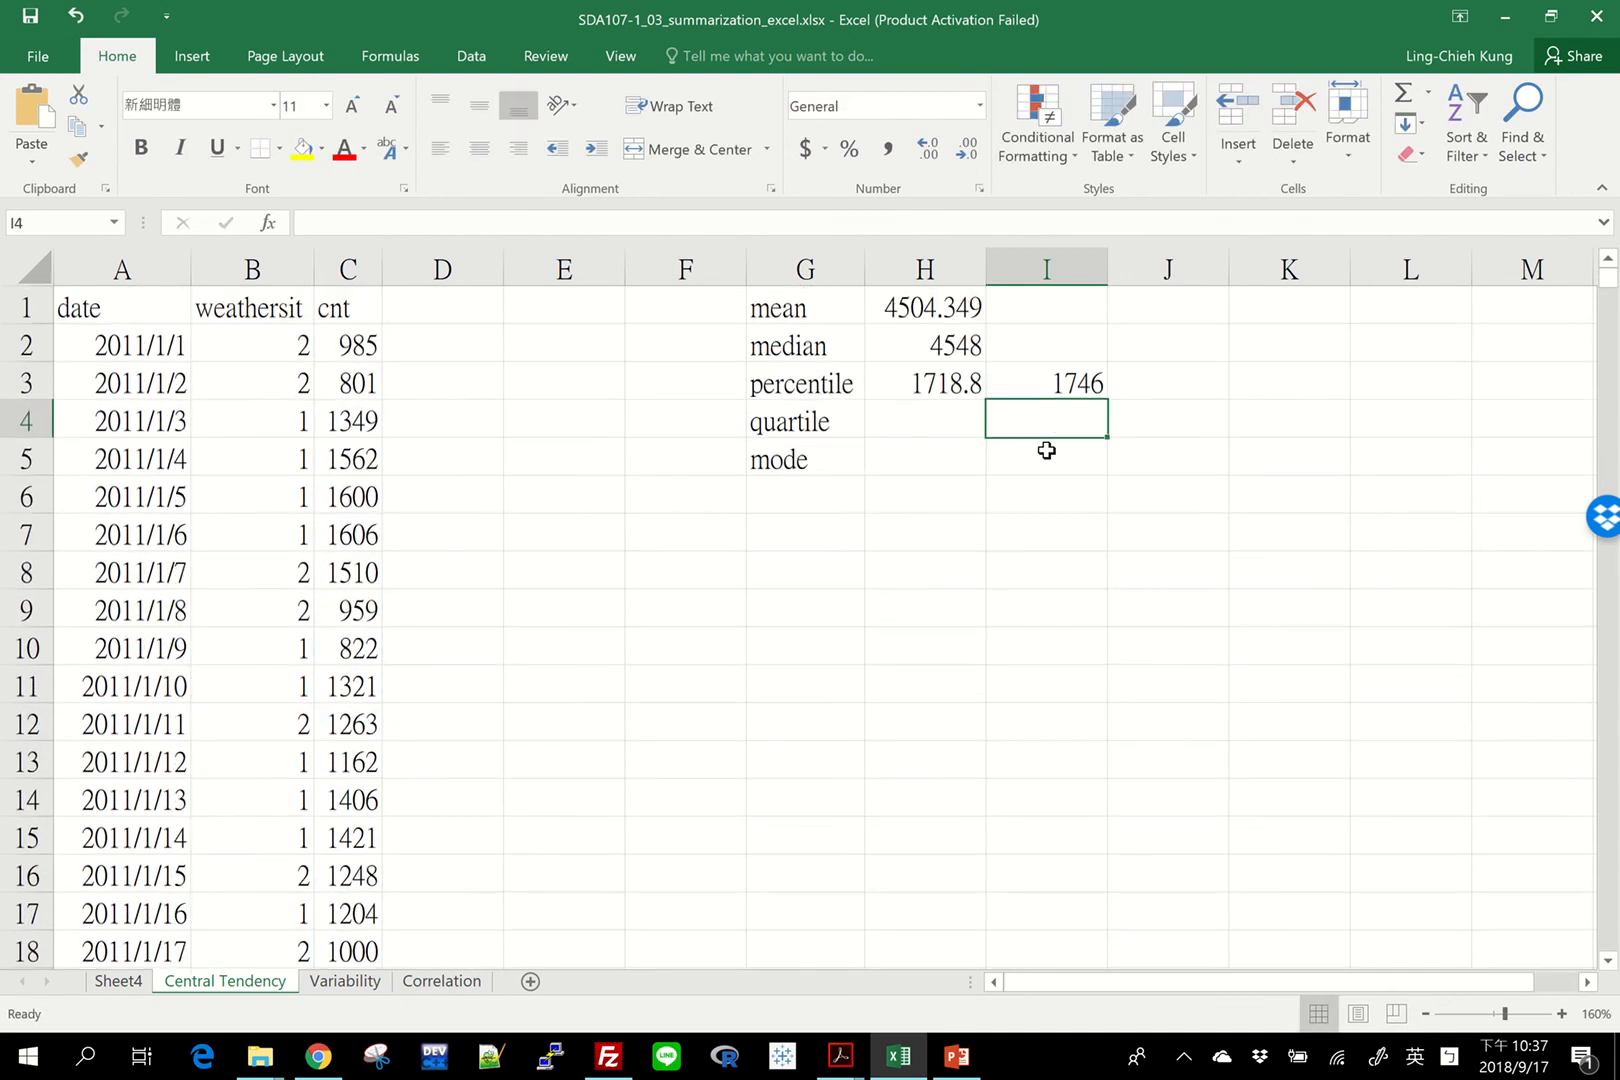
Step: Compare the PERCENTILE.EXC formula in H3 with the PERCENTILE.INC formula in I3 and their results
click(933, 381)
click(1045, 383)
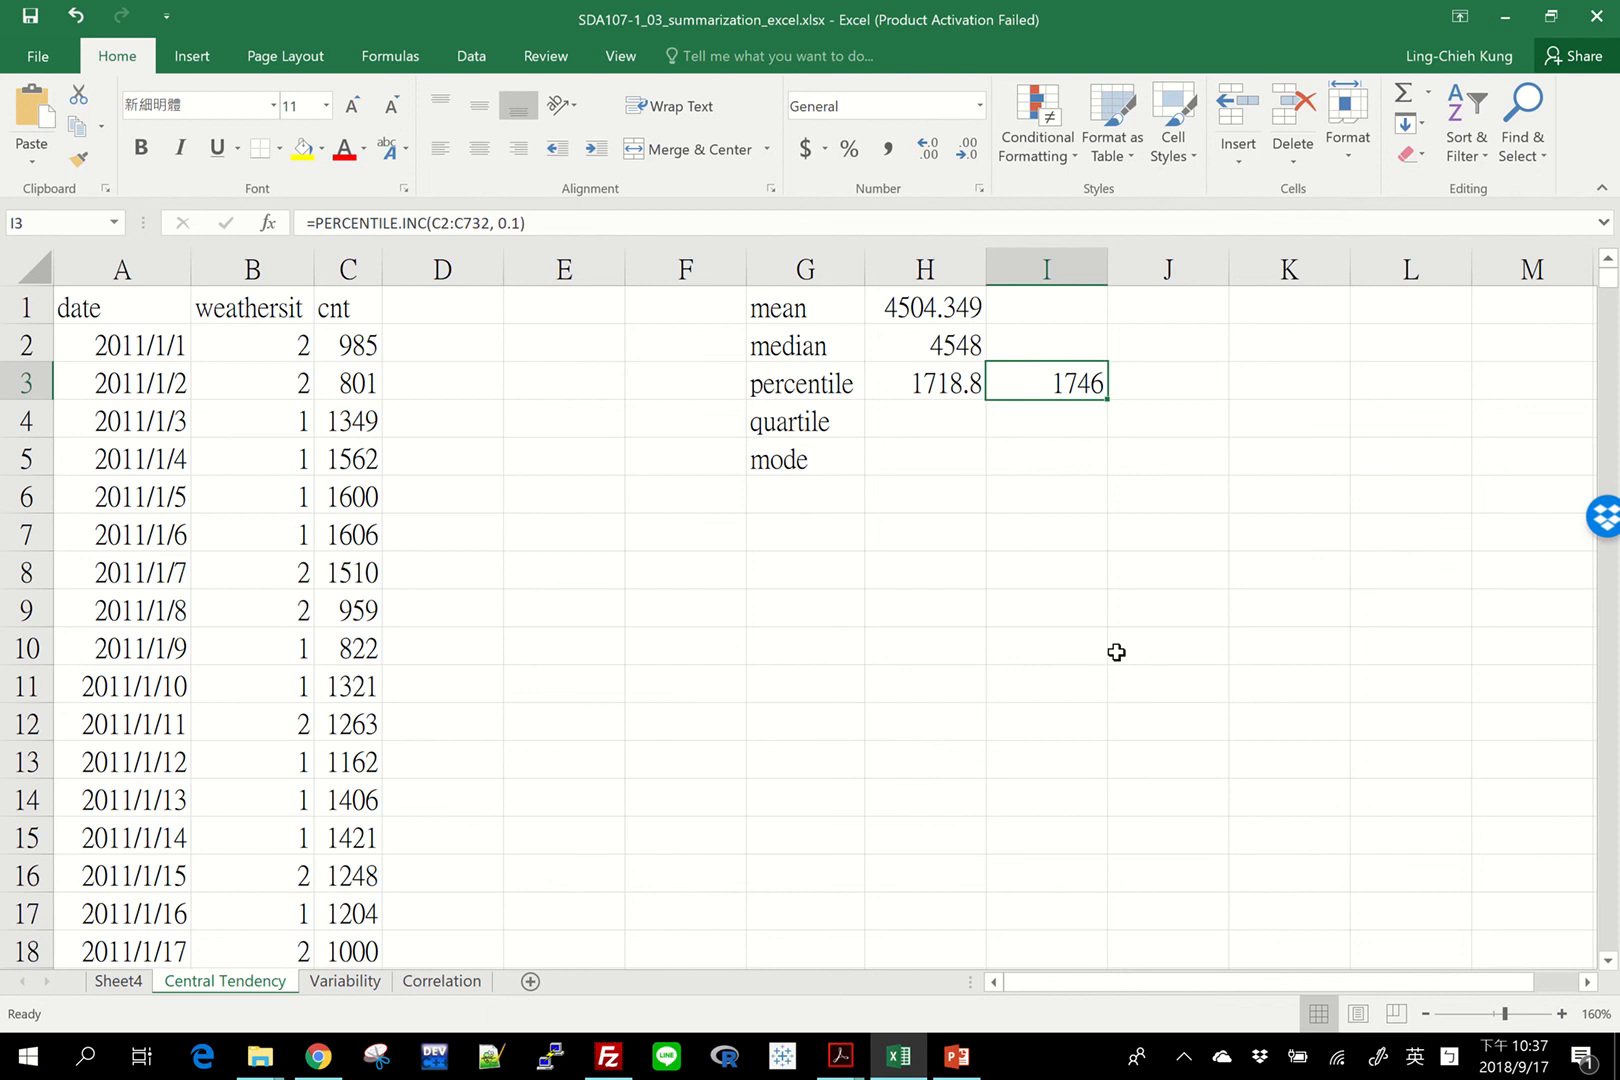
key(Left)
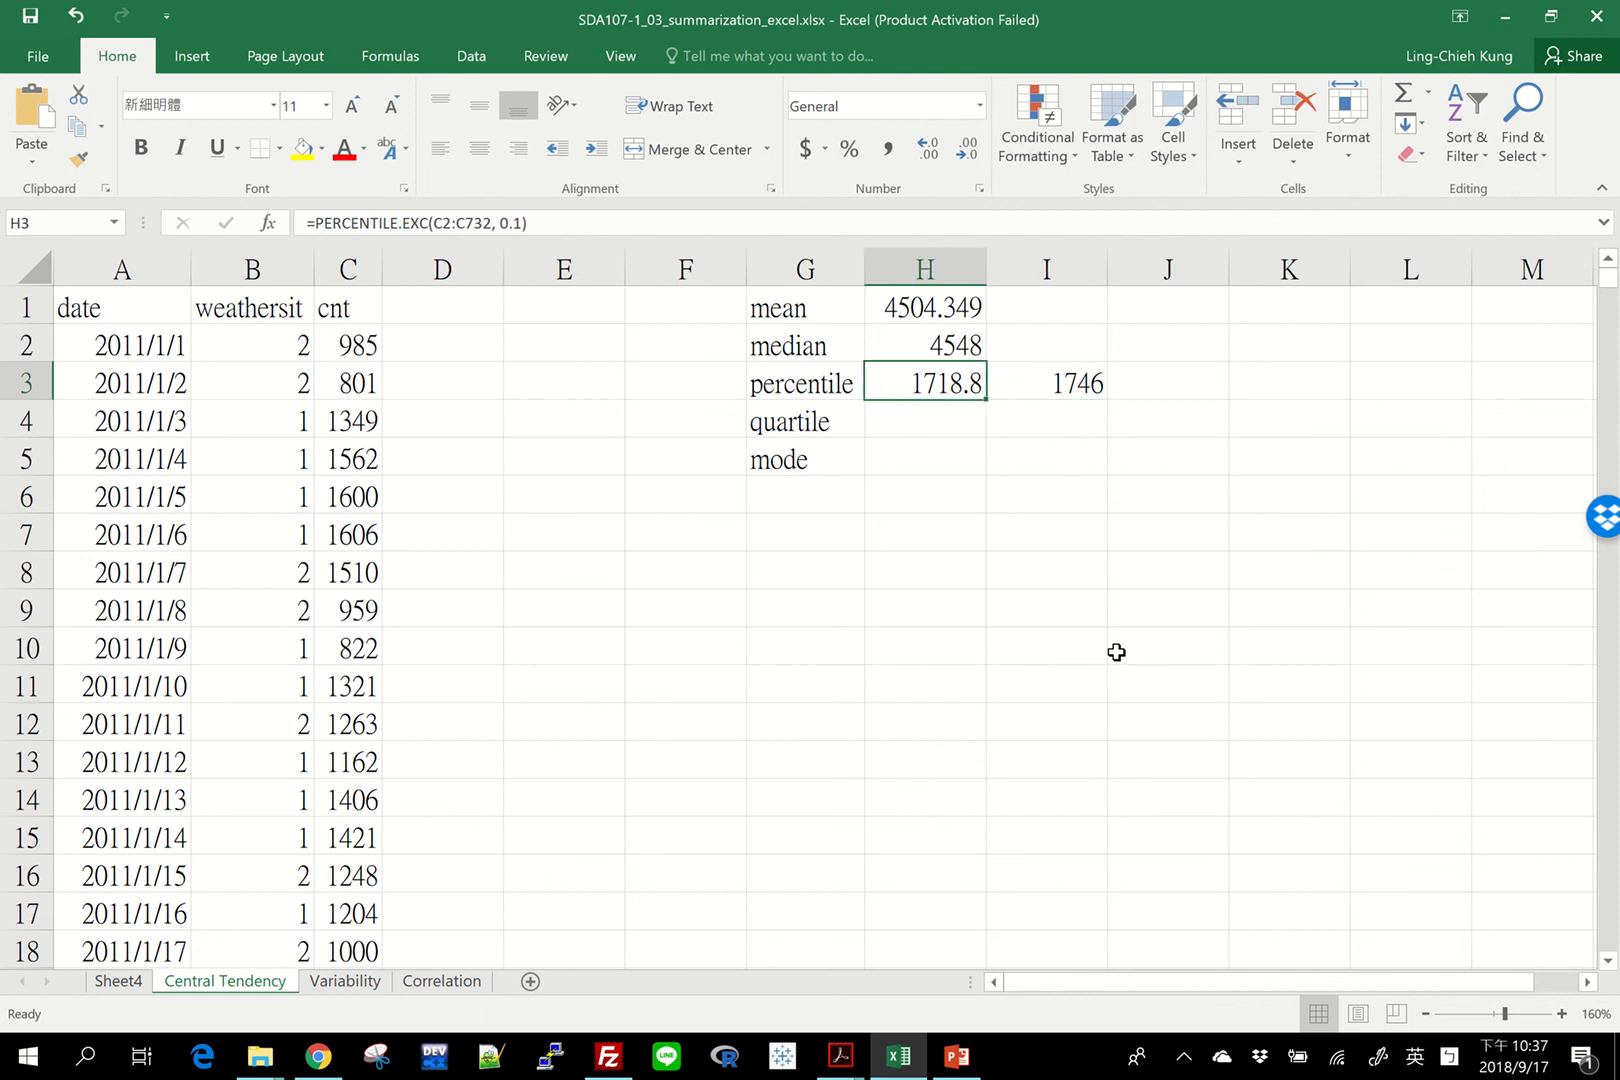
key(Right)
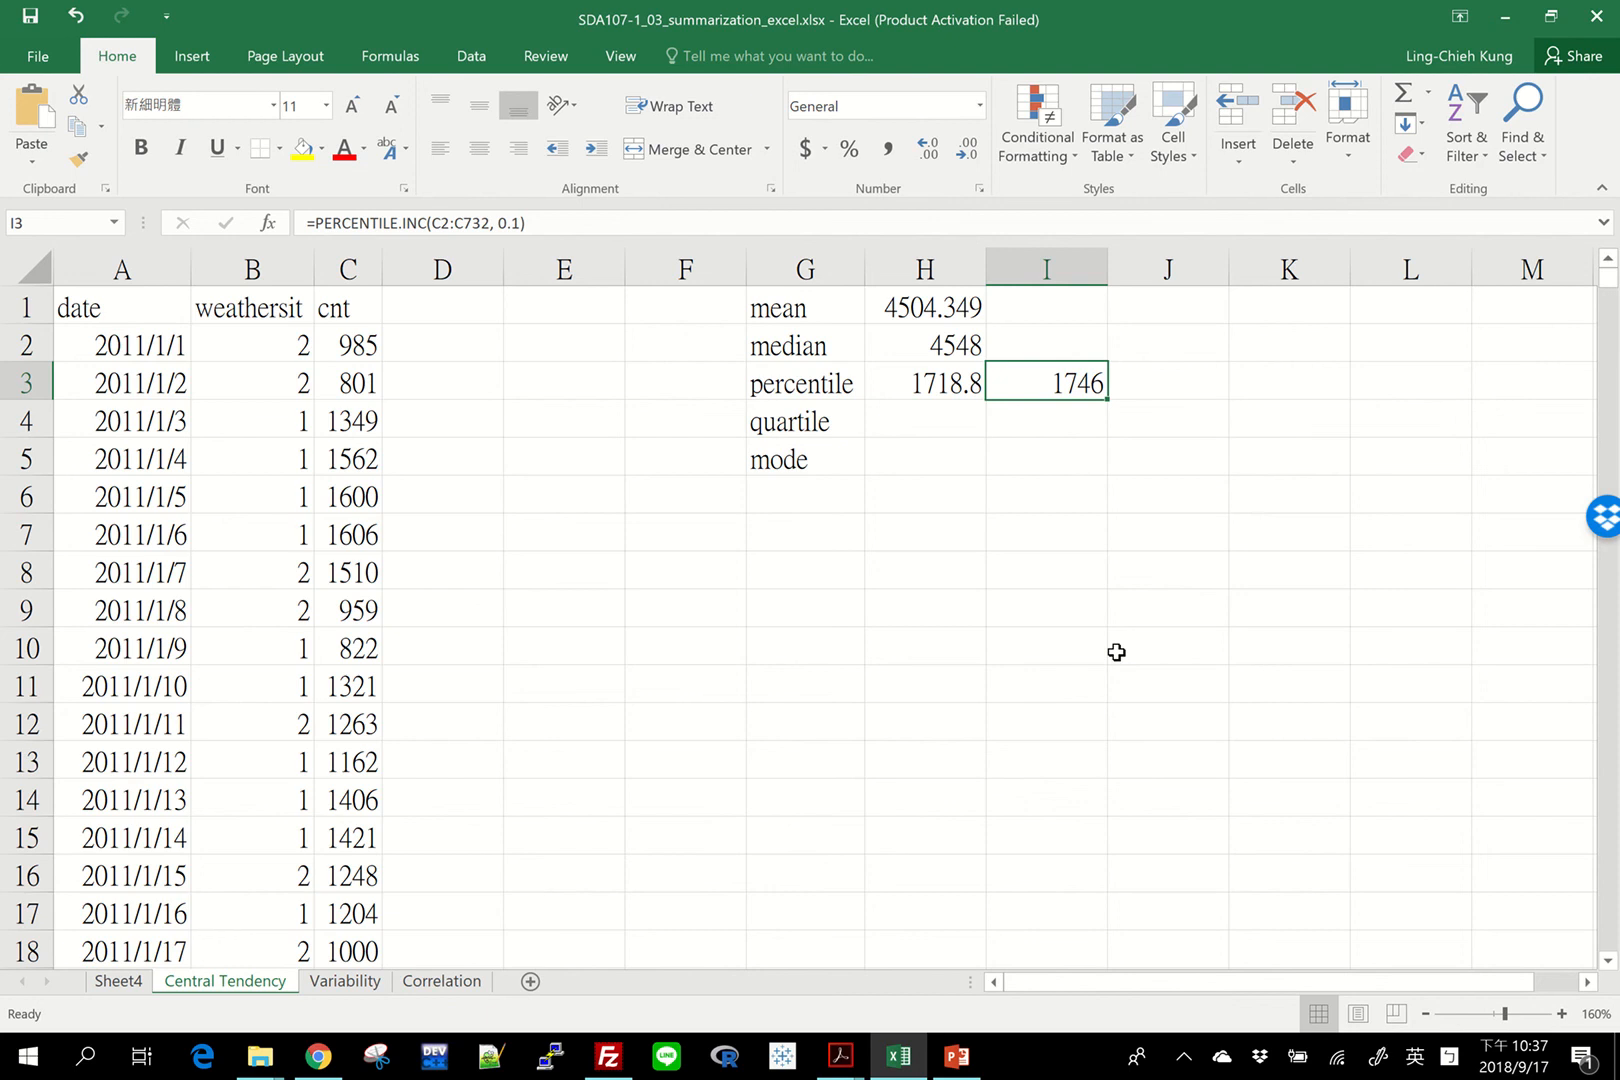
key(Left)
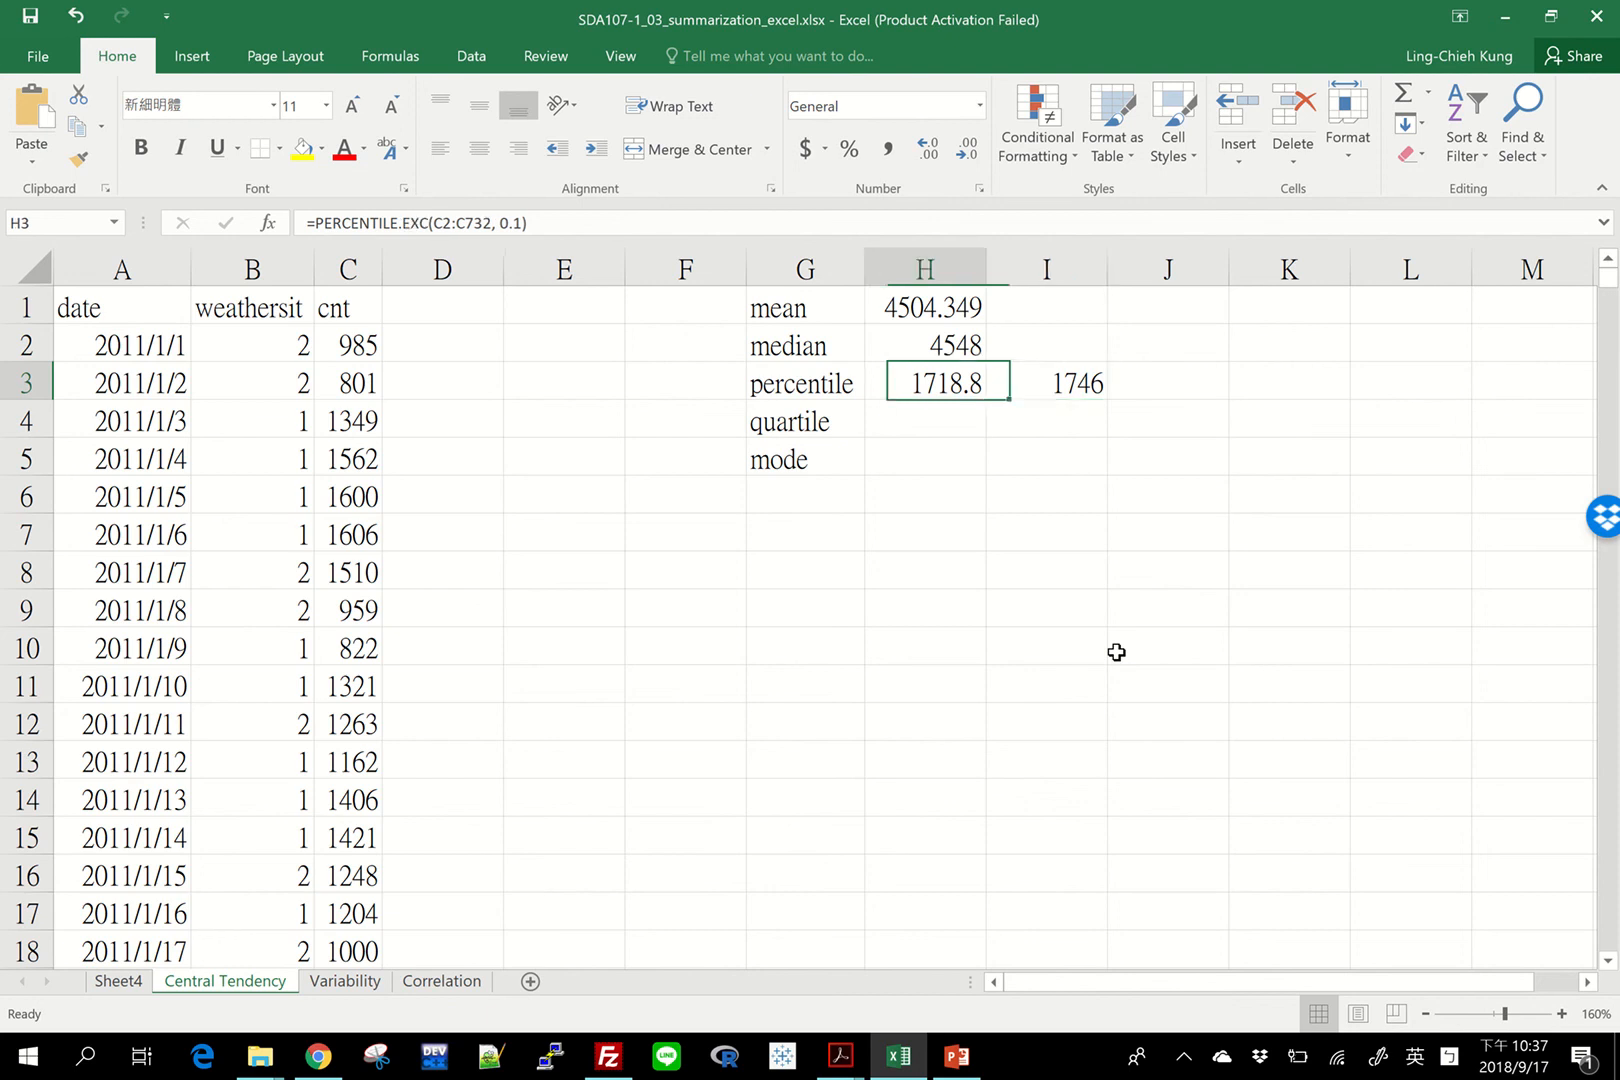
Step: Enter a QUARTILE.EXC formula in H4 with all cnt data, C2:C732, as its array
key(Right)
key(Down)
key(Left)
text(=)
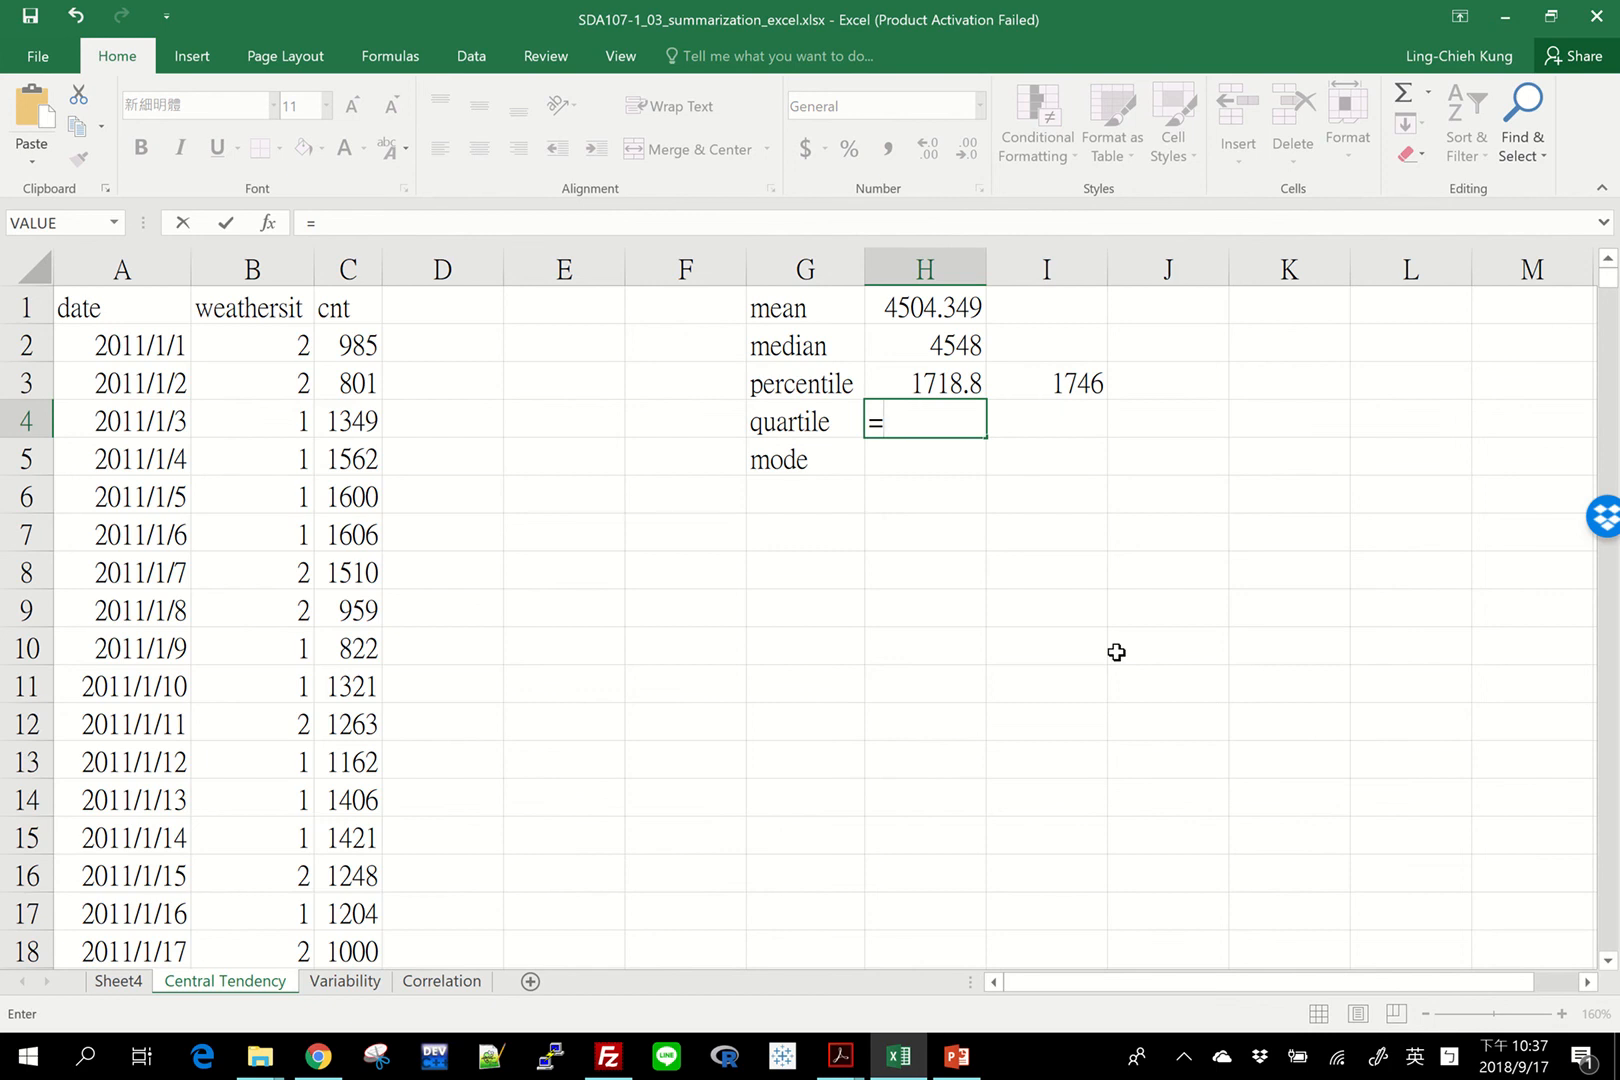
text(qua)
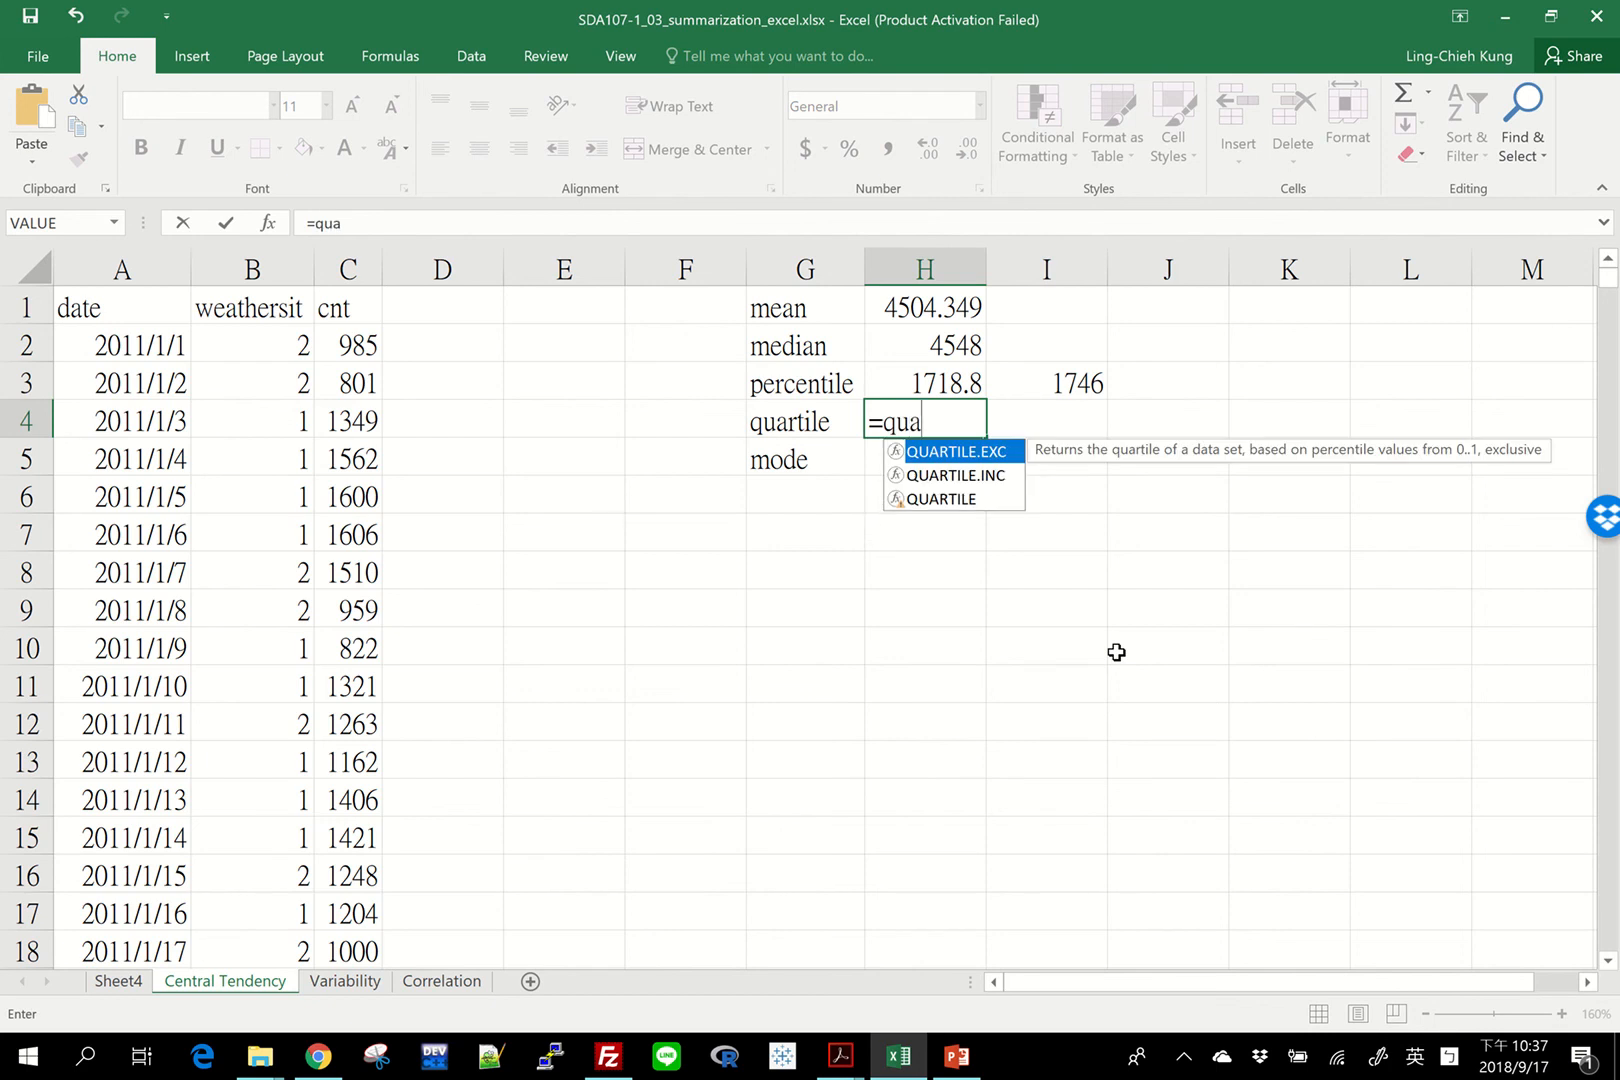
key(Tab)
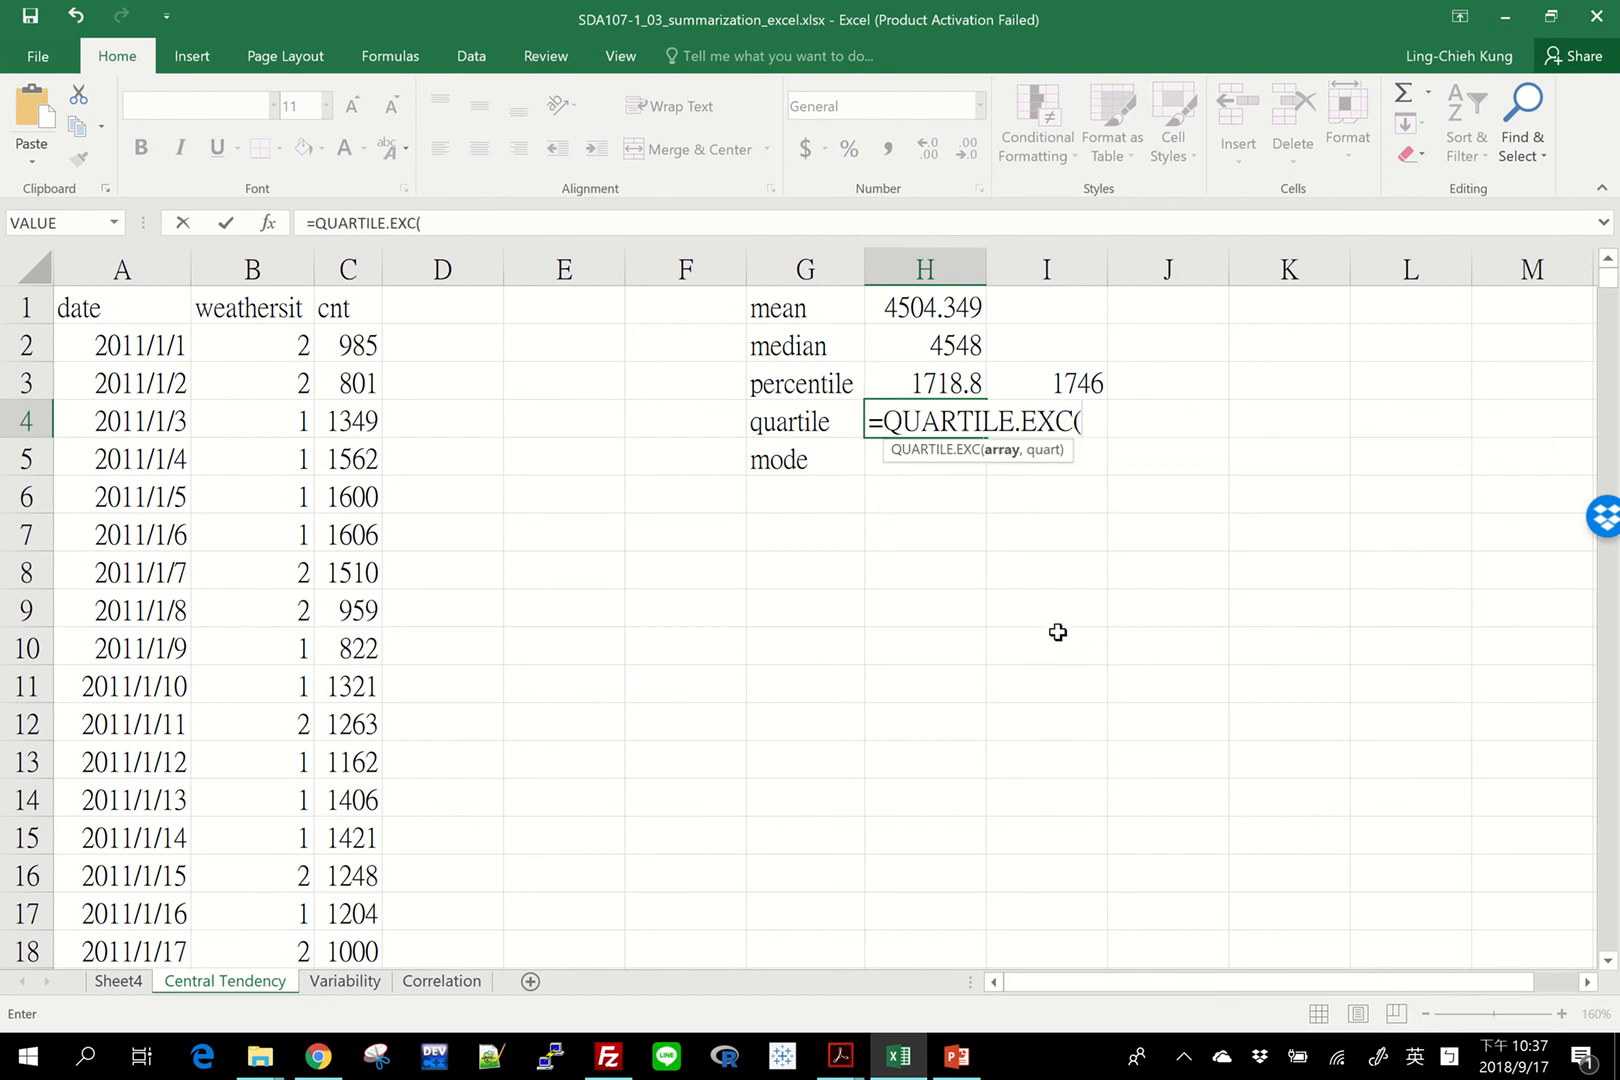
click(347, 341)
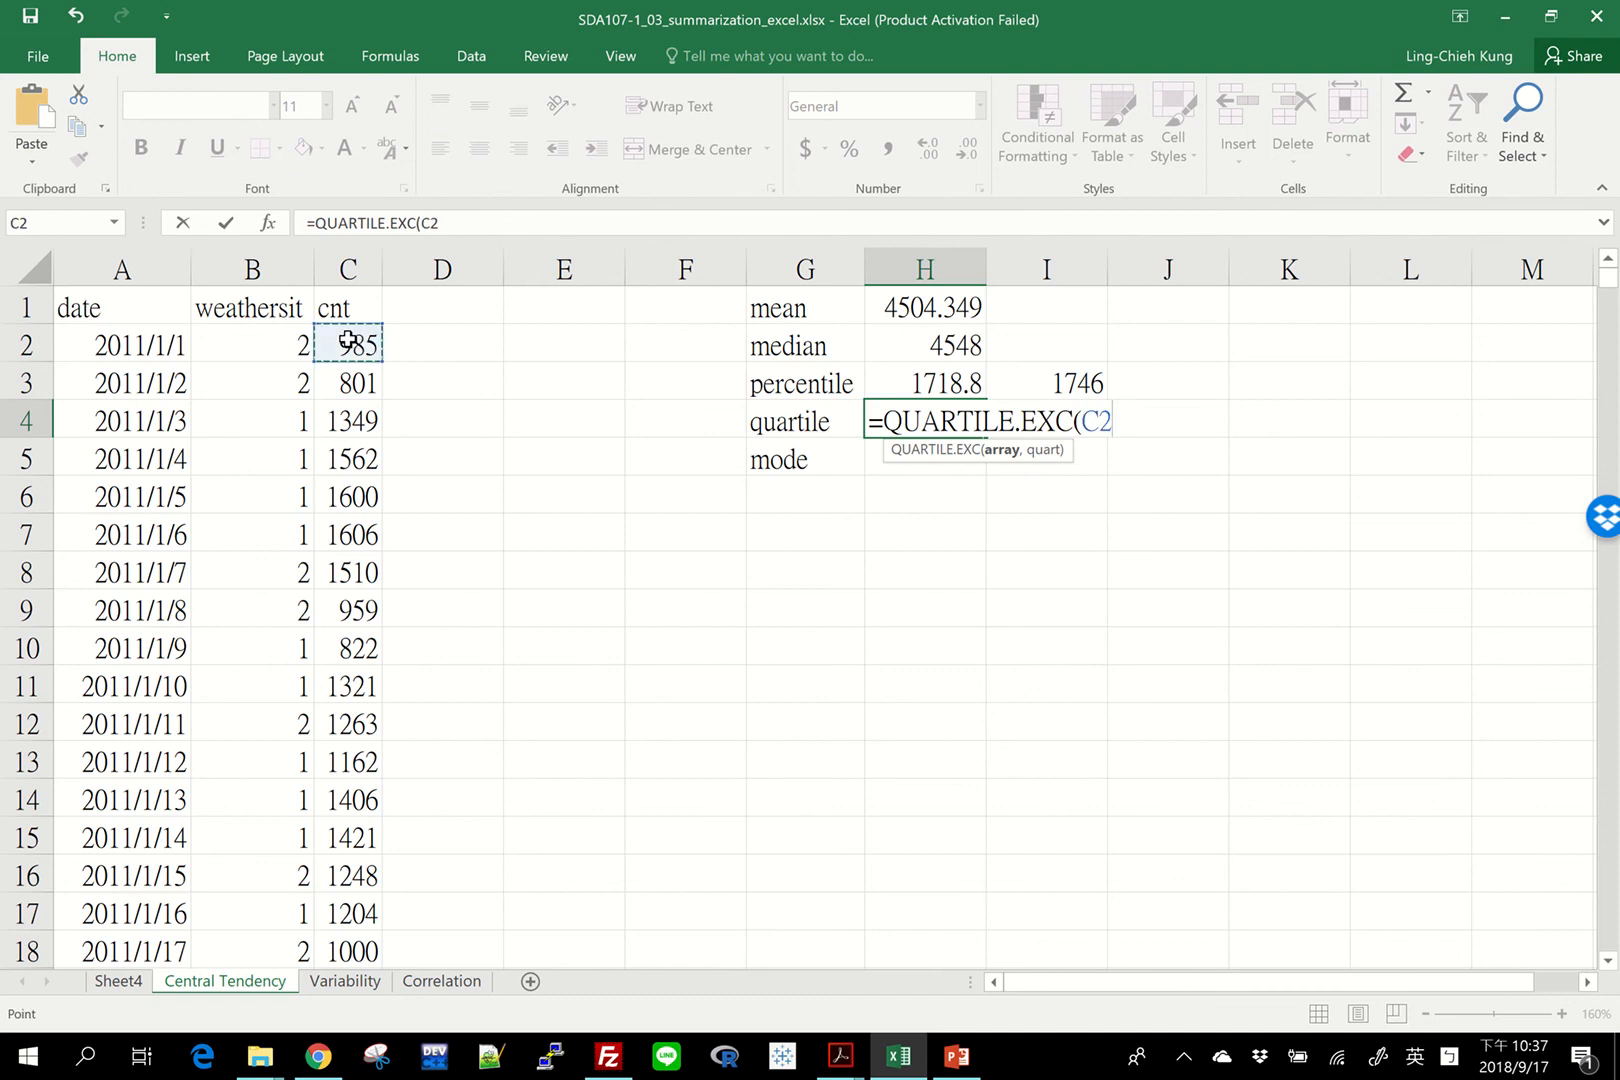
key(ctrl+shift+Down)
text(, 0.1))
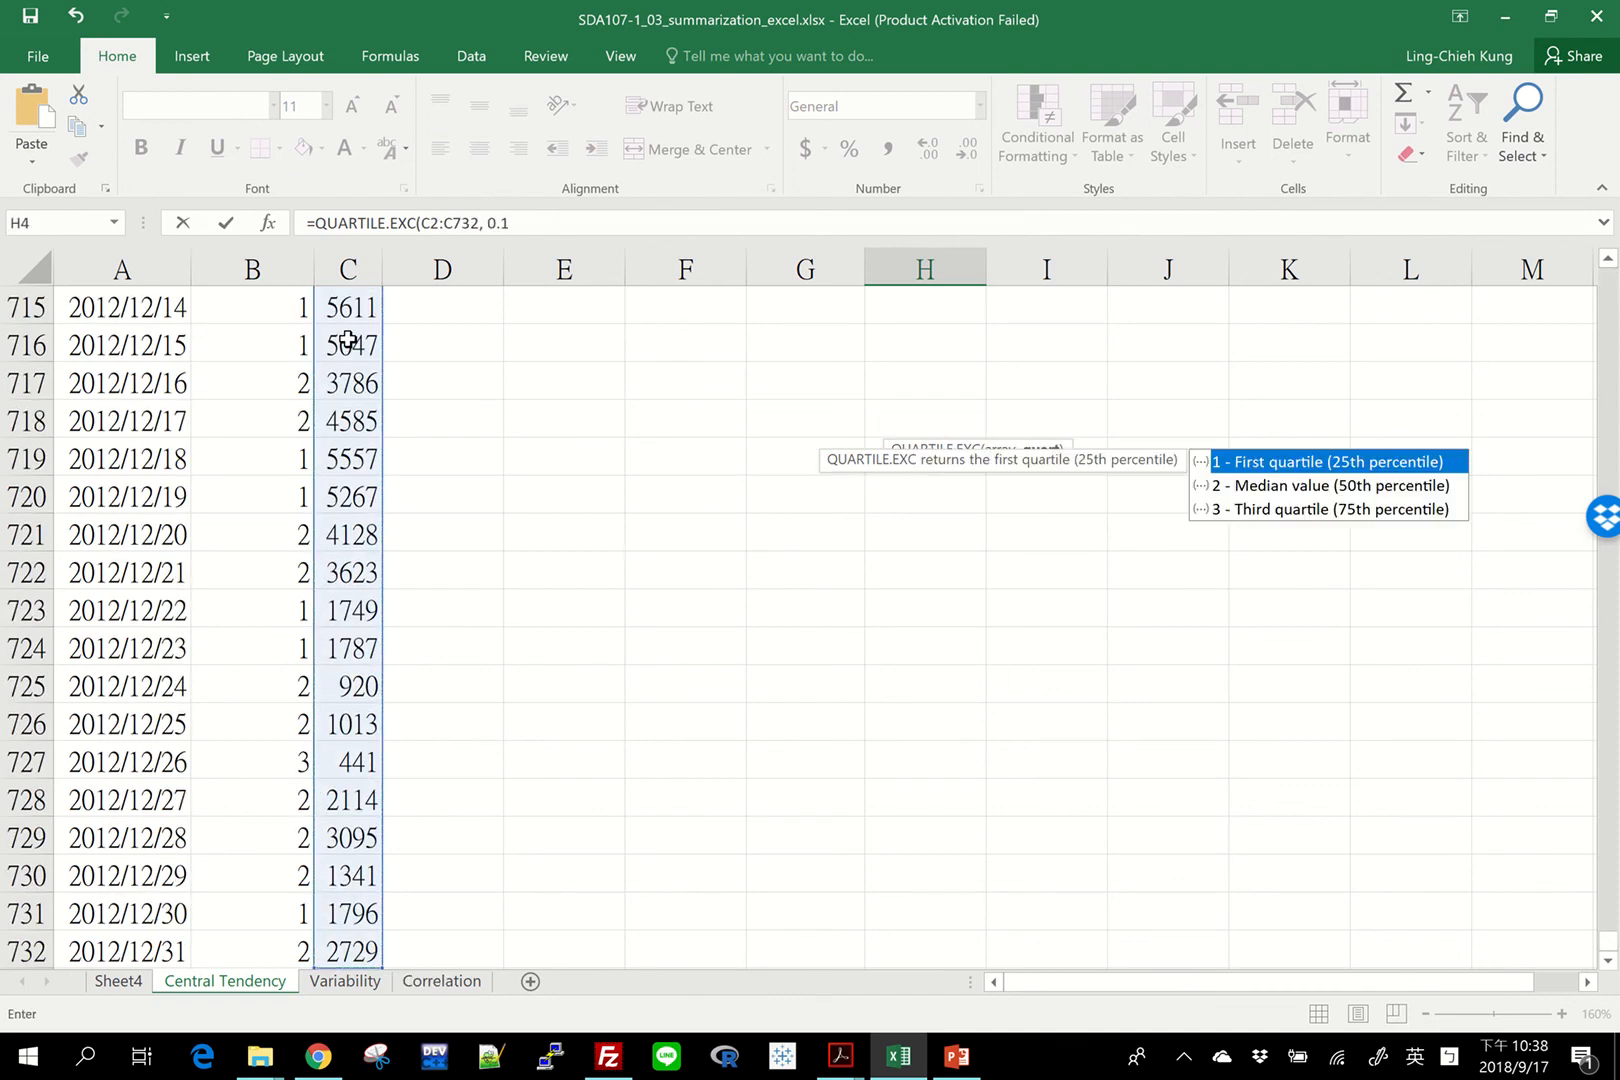
key(BackSpace)
key(BackSpace)
text(5))
key(Return)
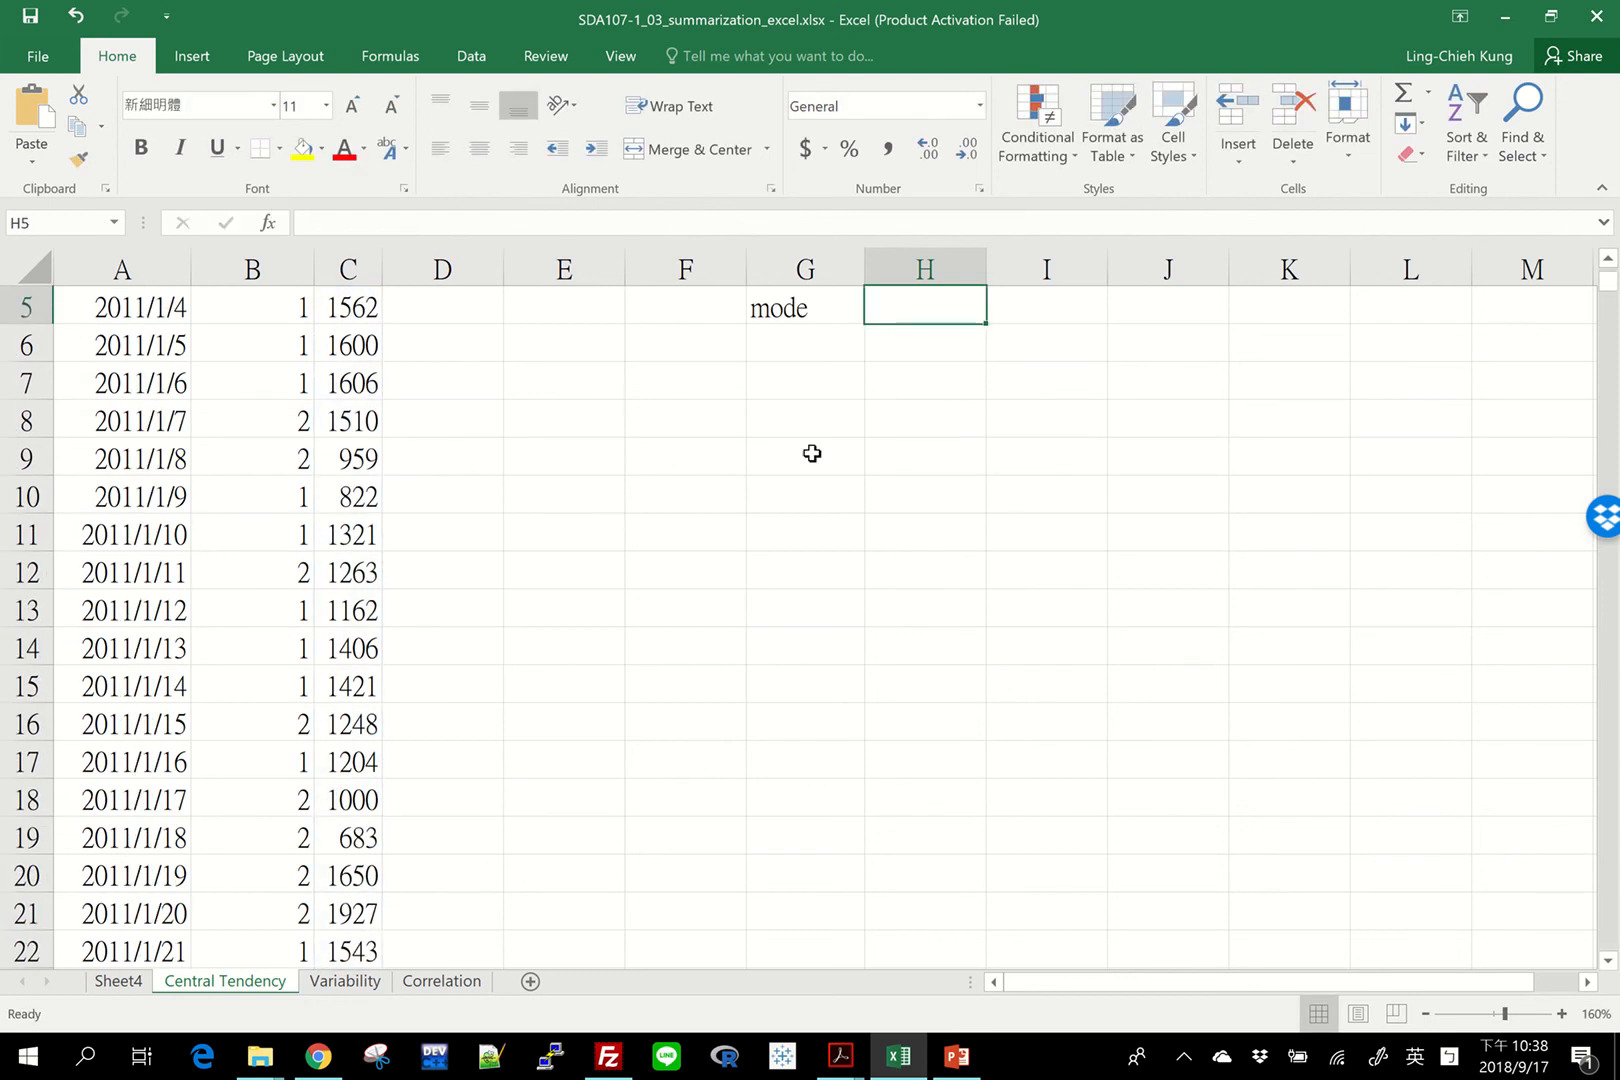
Step: Set the Quart argument of the QUARTILE.EXC formula in H4 to 2
scroll(812, 453, up, 2)
click(945, 422)
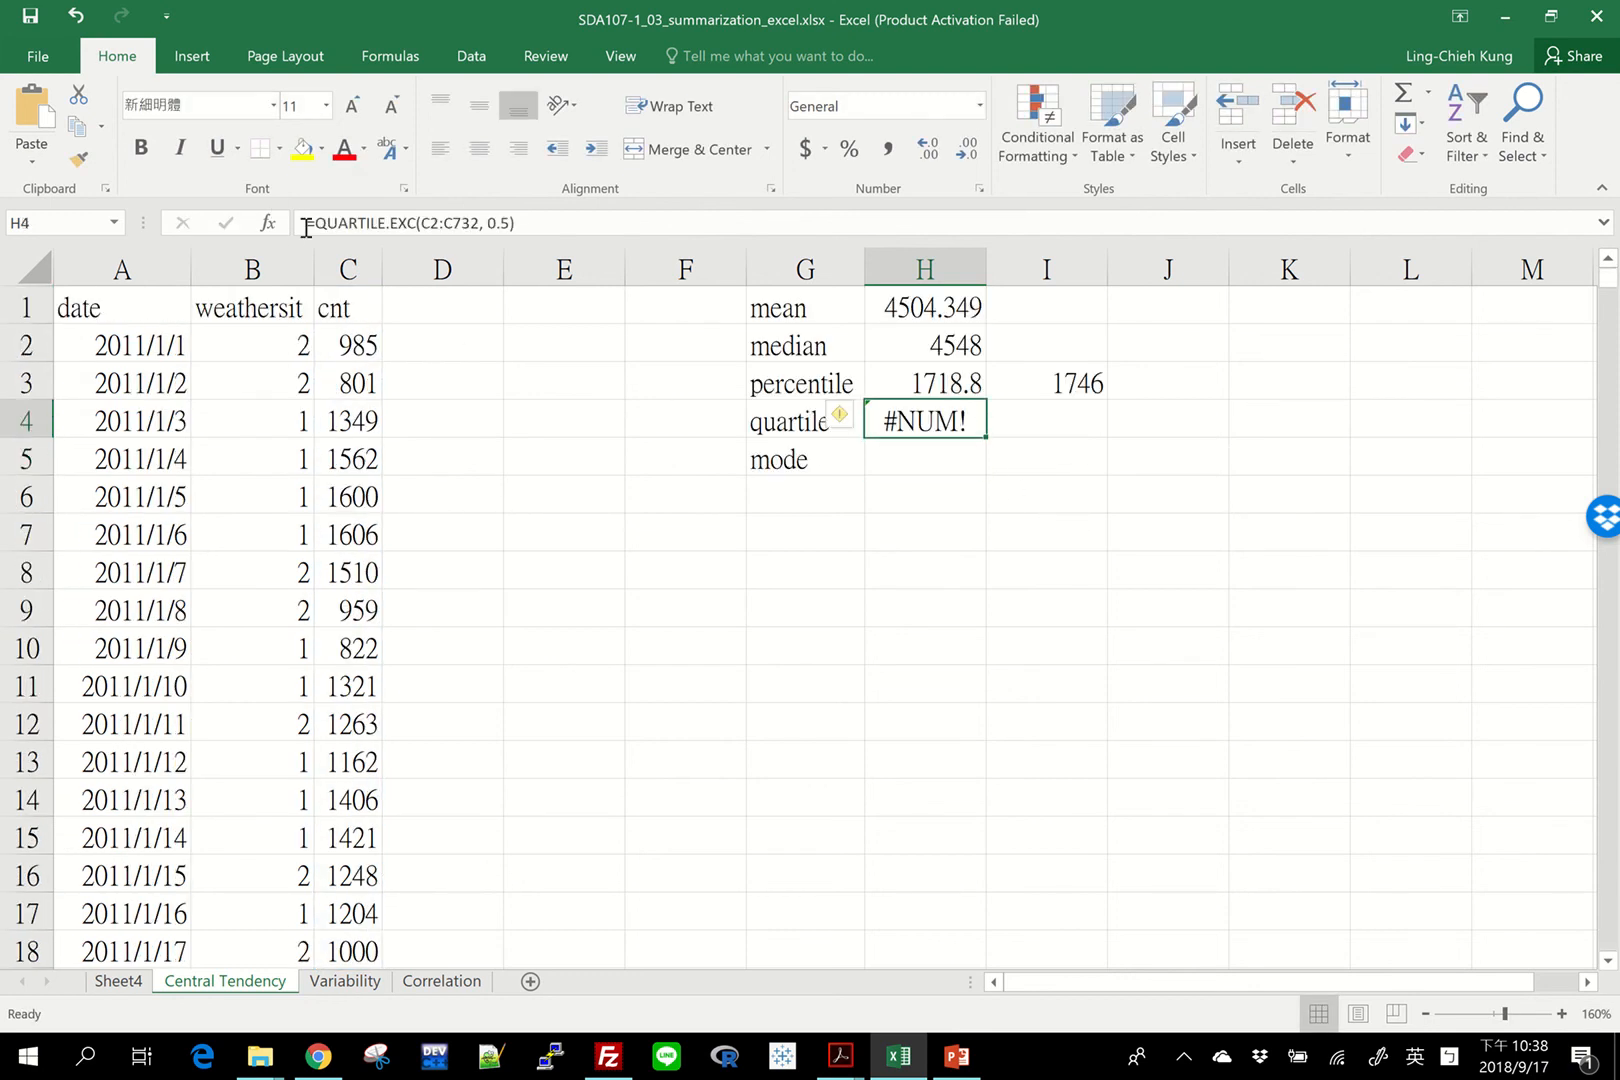
click(268, 222)
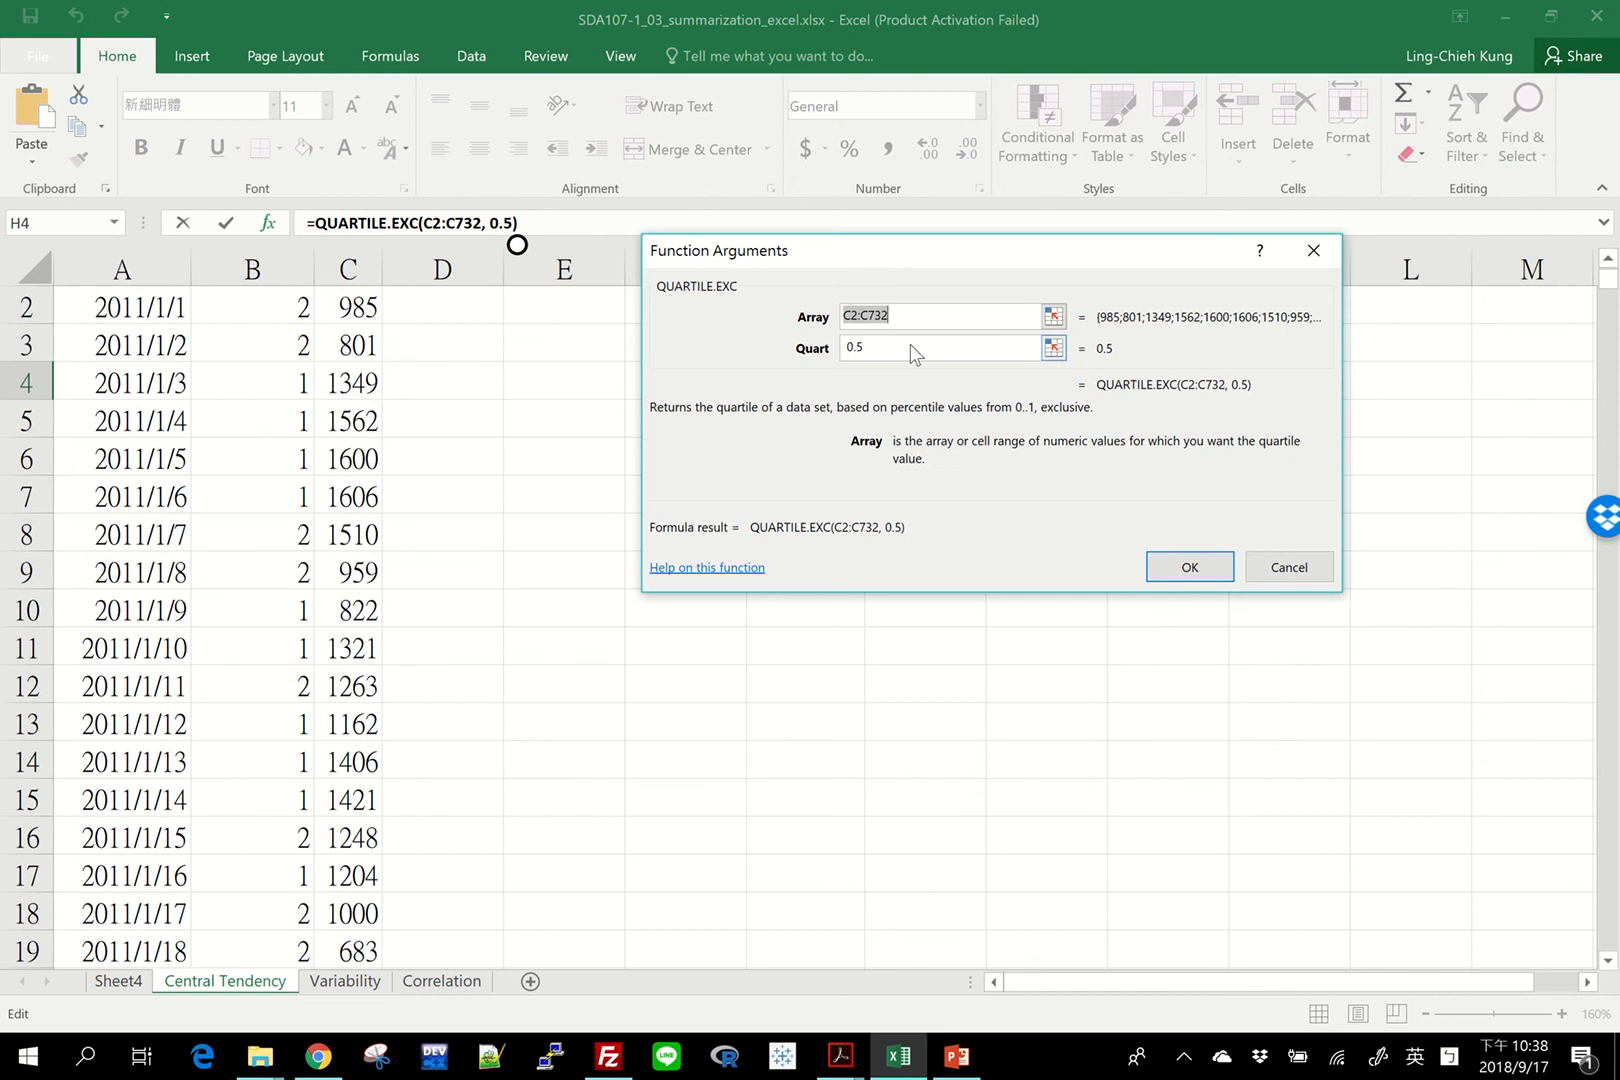
click(910, 346)
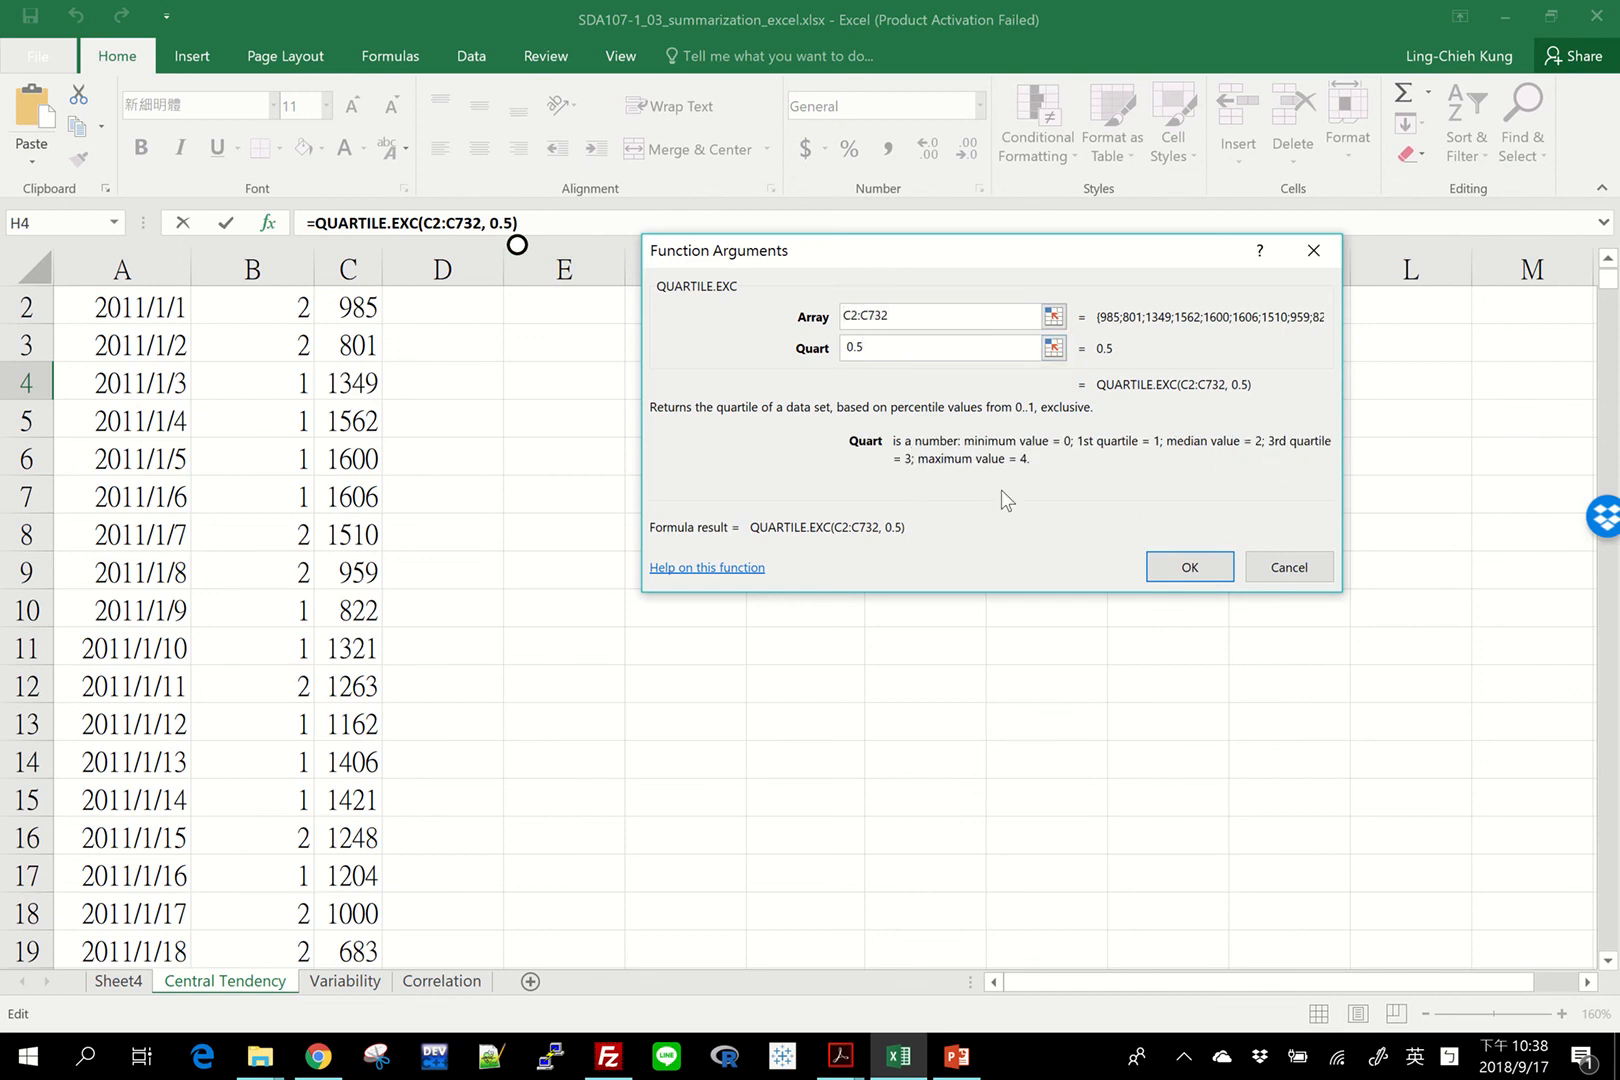
drag(910, 349, 801, 350)
text(2)
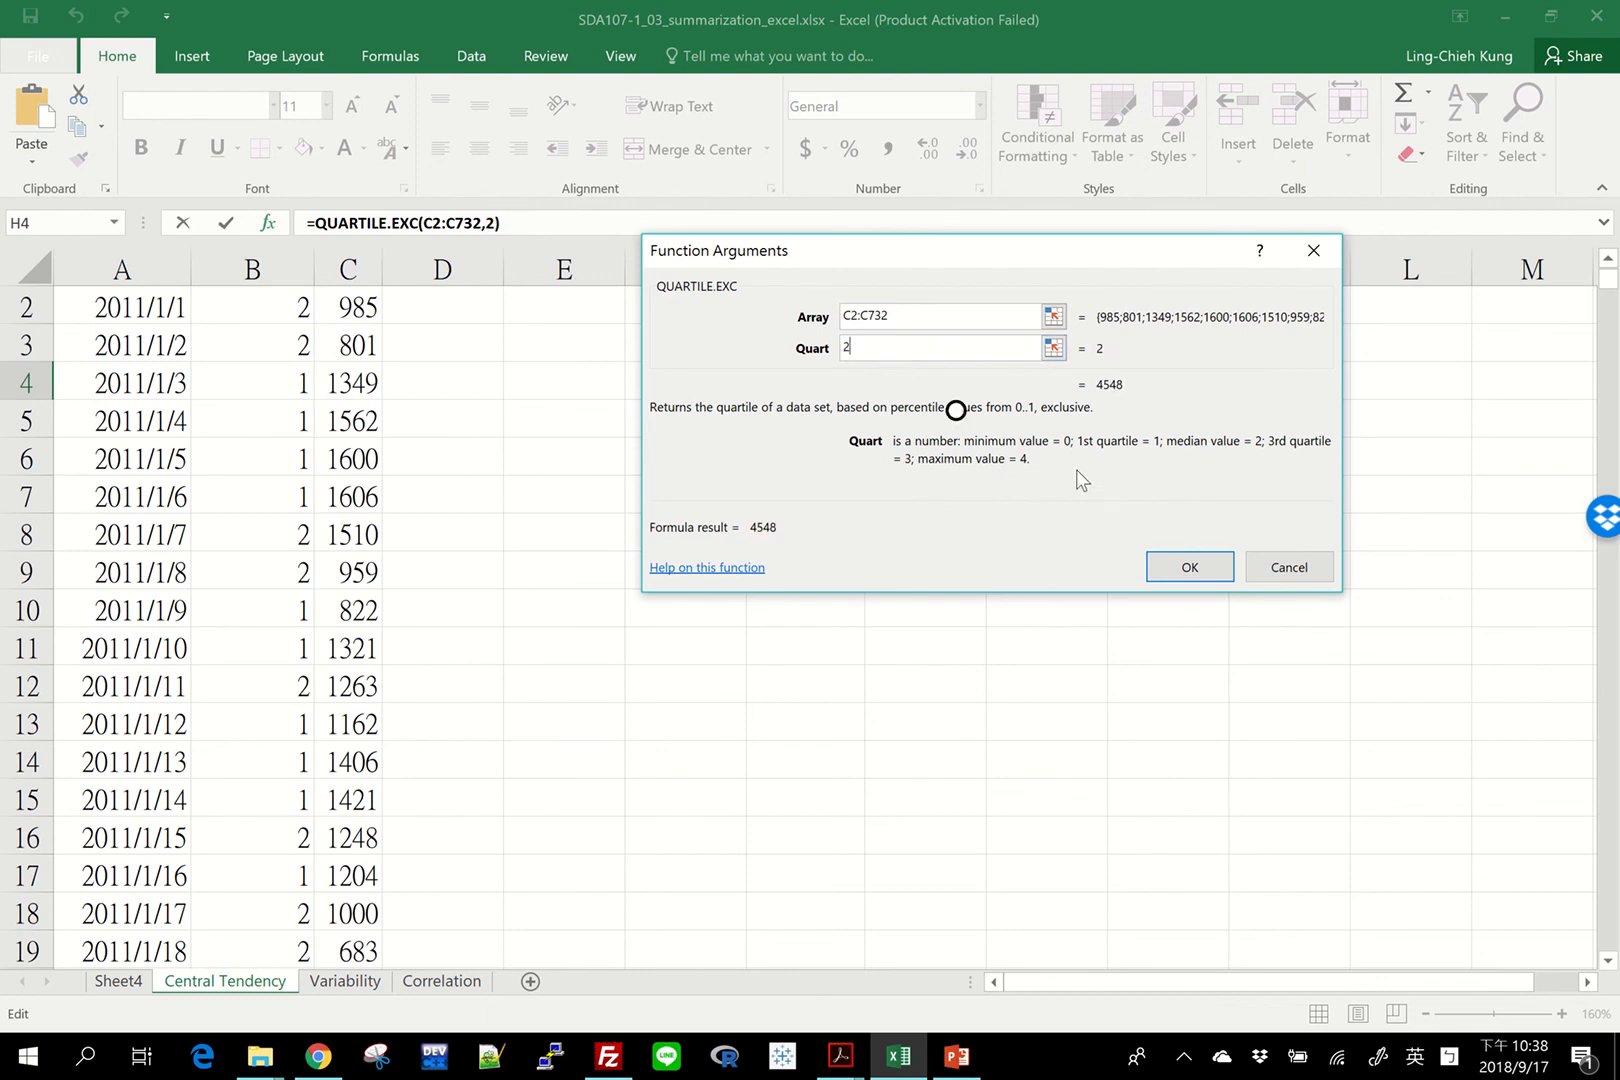
click(1190, 567)
scroll(1038, 503, up, 1)
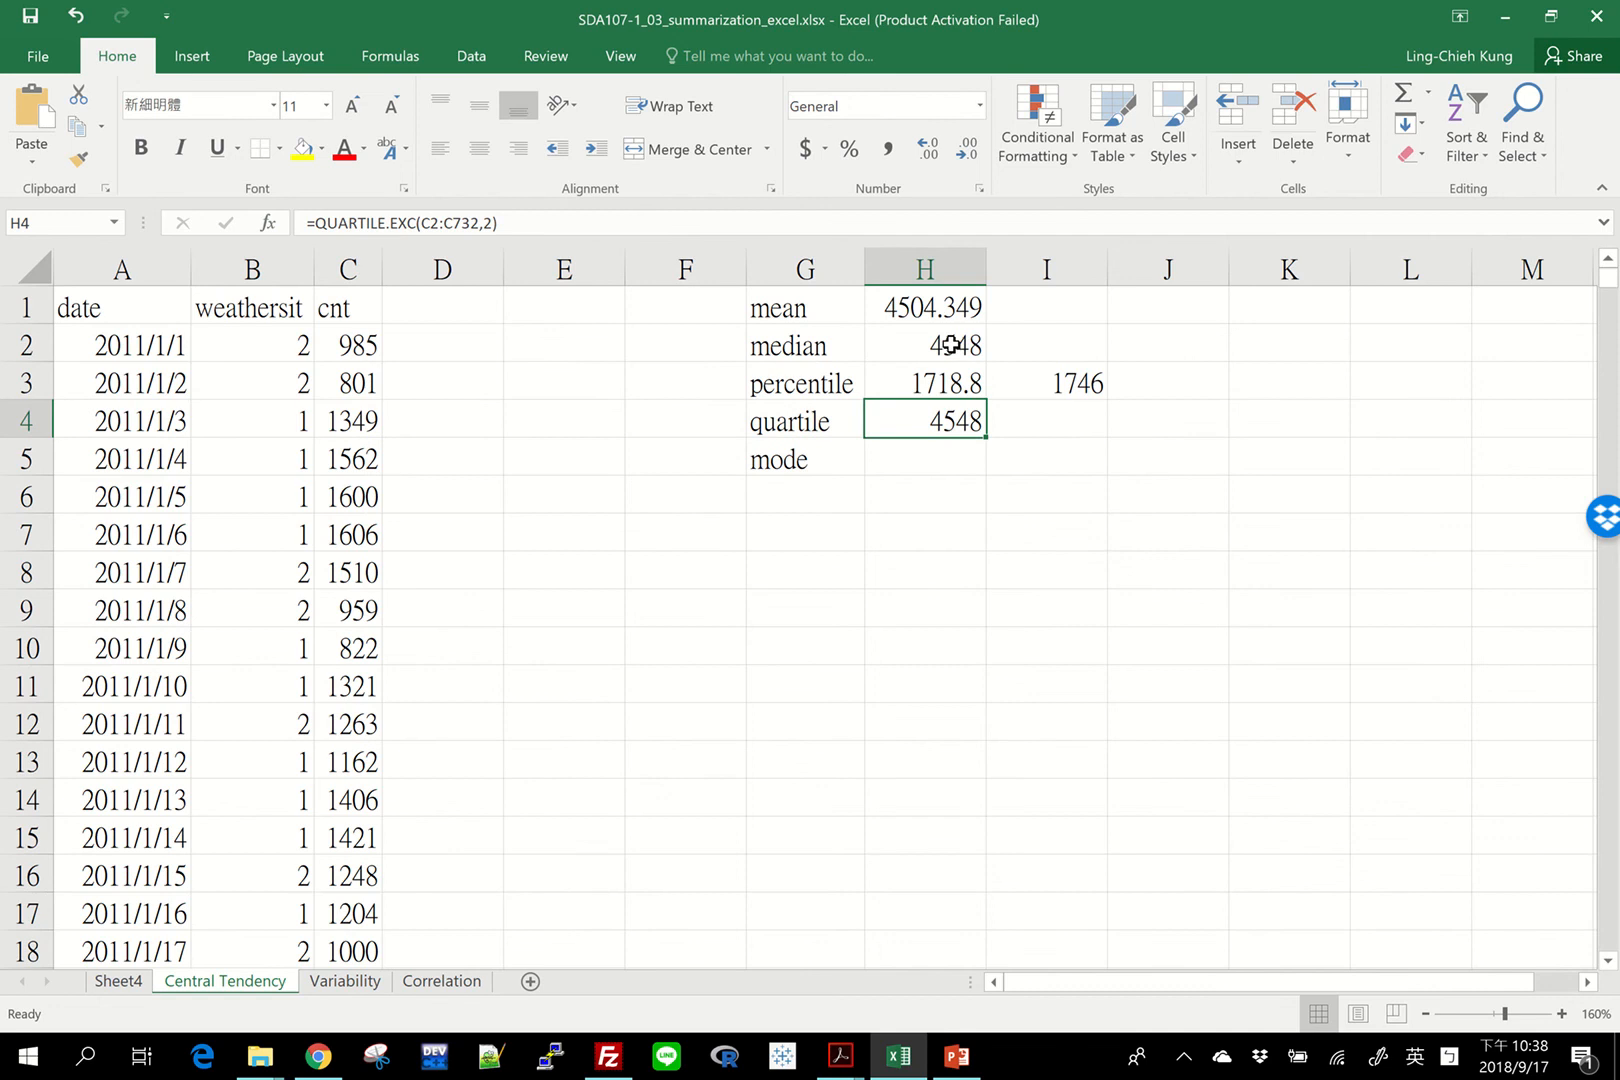
Step: Enter a QUARTILE.INC formula in I4 over all cnt data, C2:C732, with a quart value of 2
click(1064, 428)
text(=)
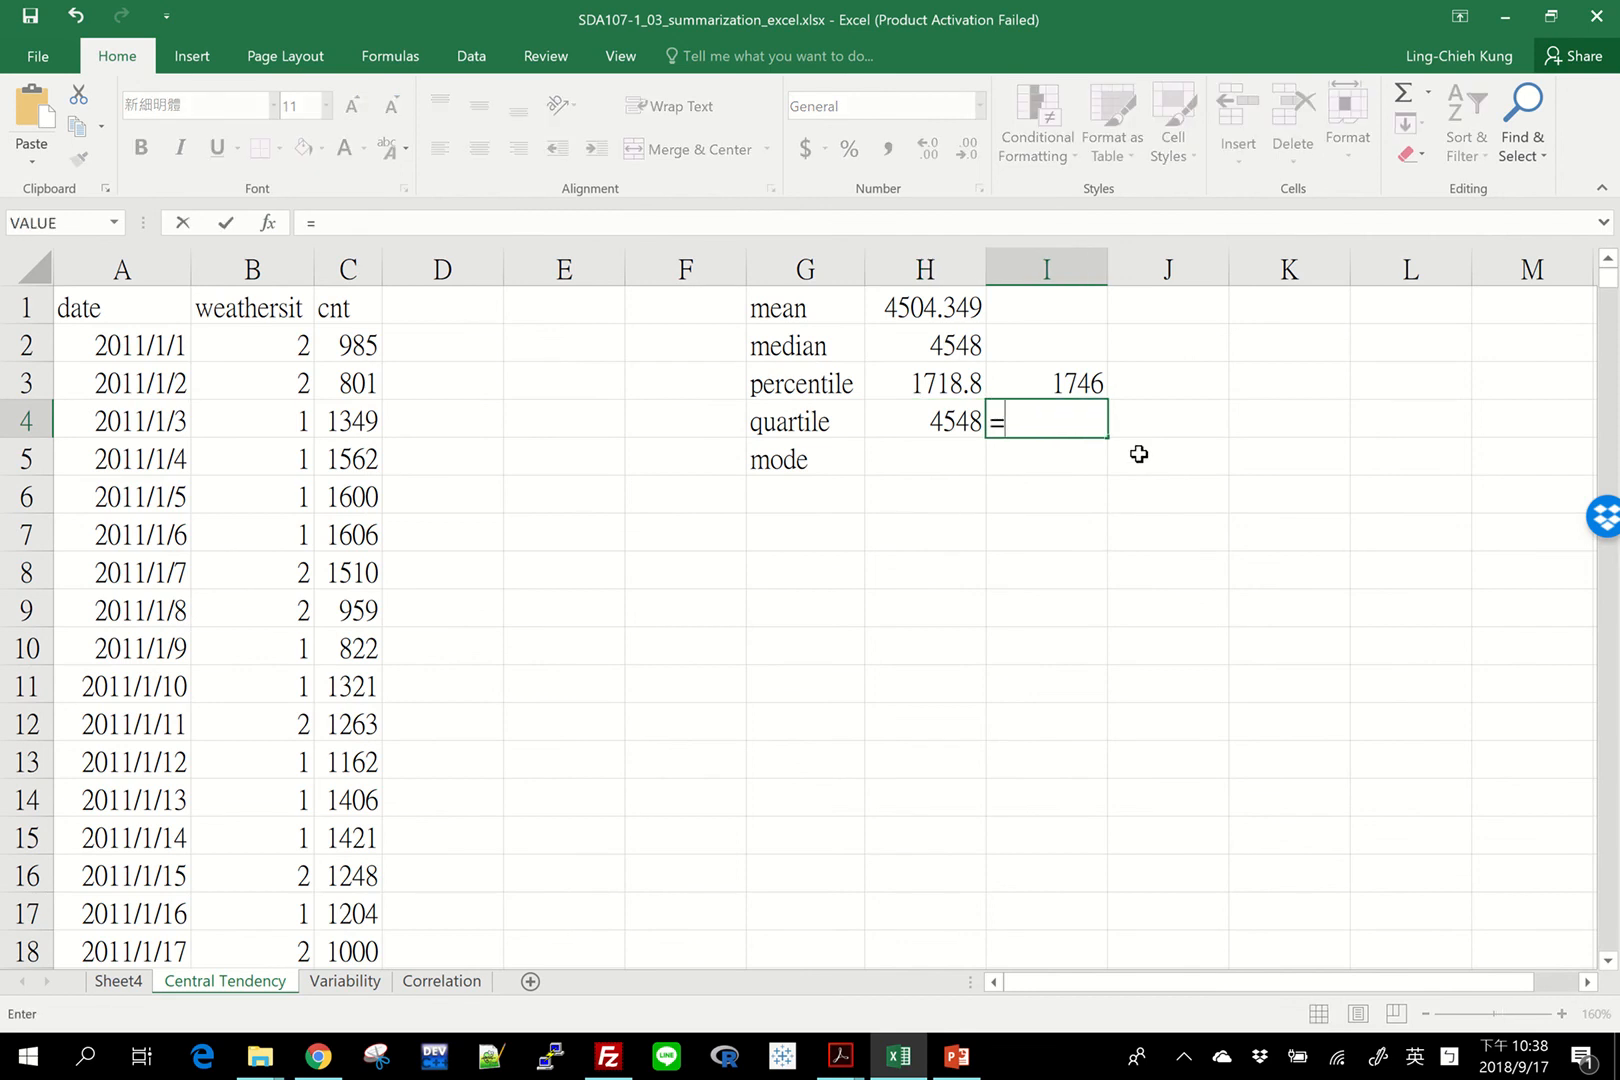
text(qua)
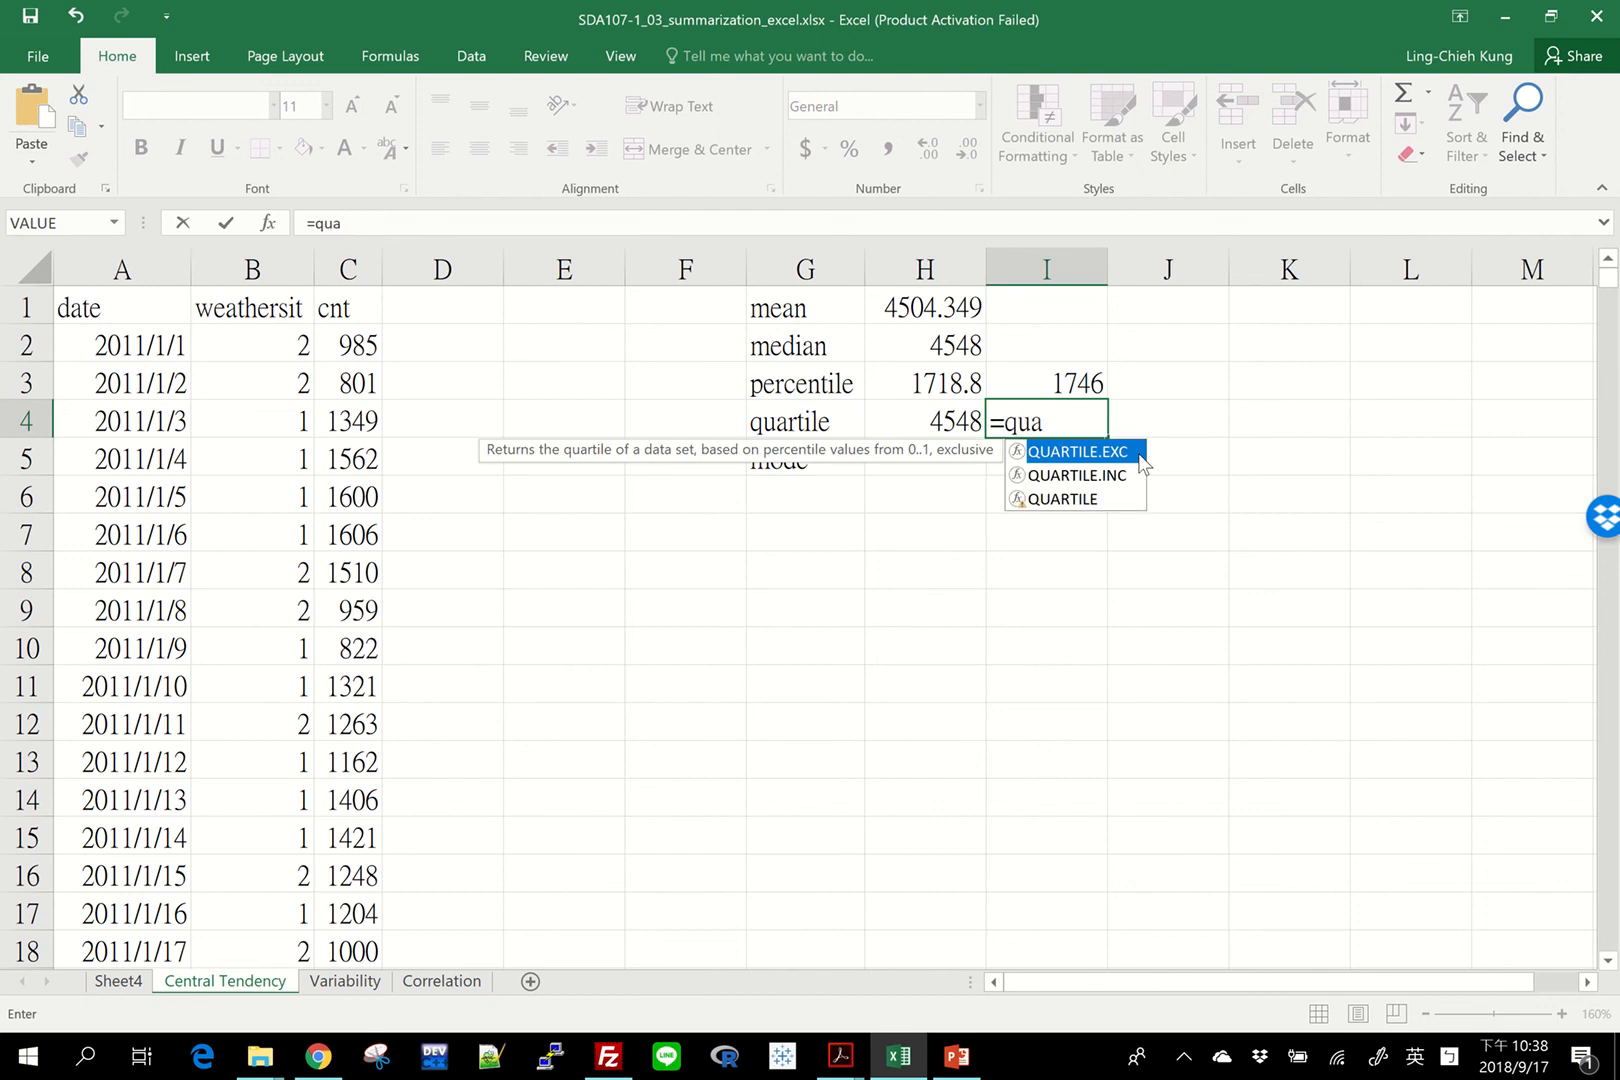
key(Tab)
key(BackSpace)
key(BackSpace)
key(BackSpace)
key(BackSpace)
text(IN)
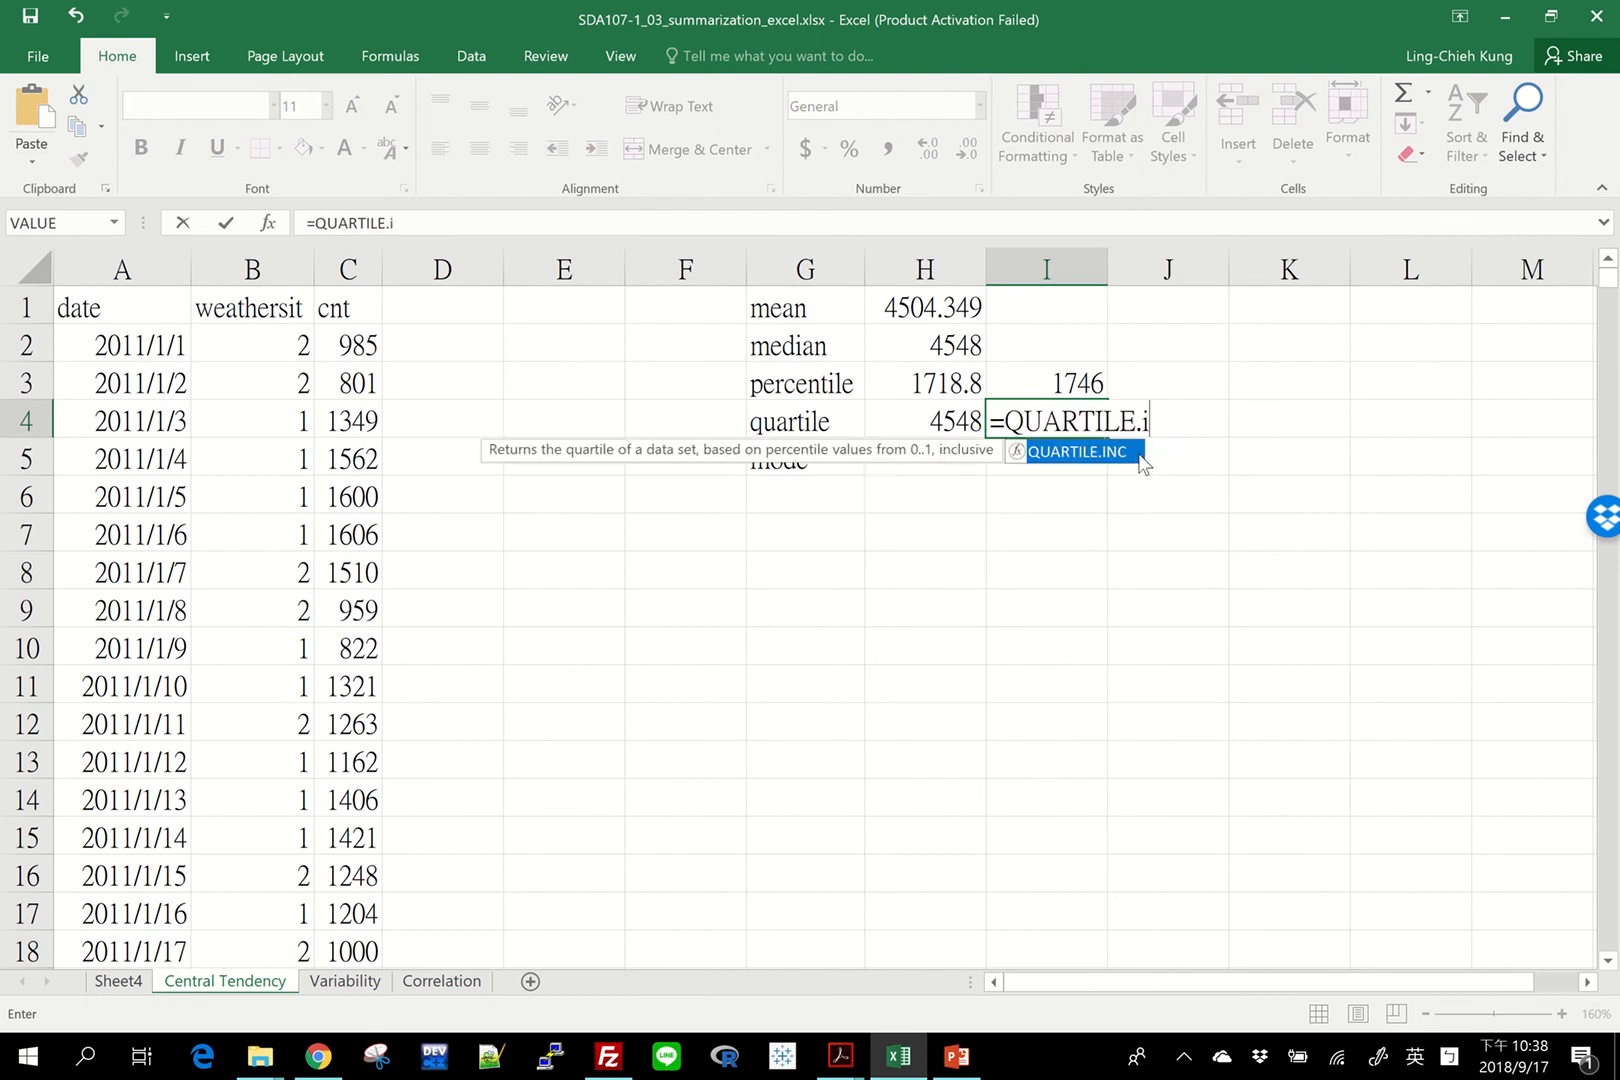
key(Tab)
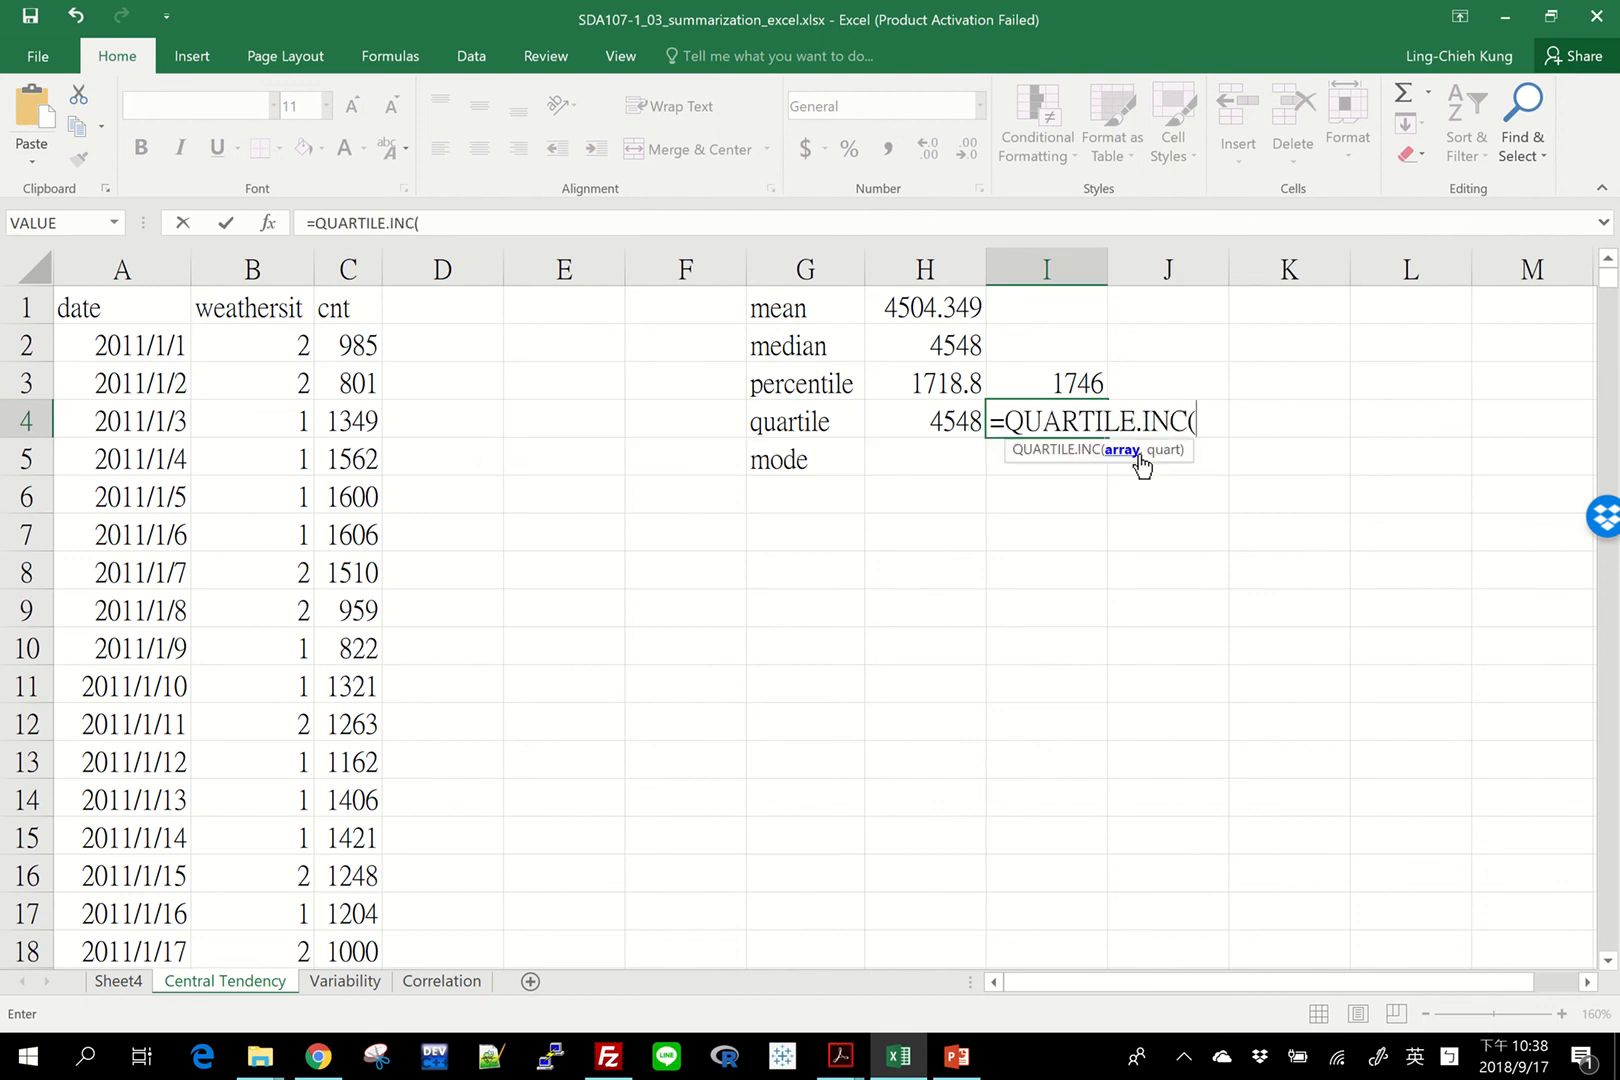
click(353, 337)
key(ctrl+shift+Down)
text(,)
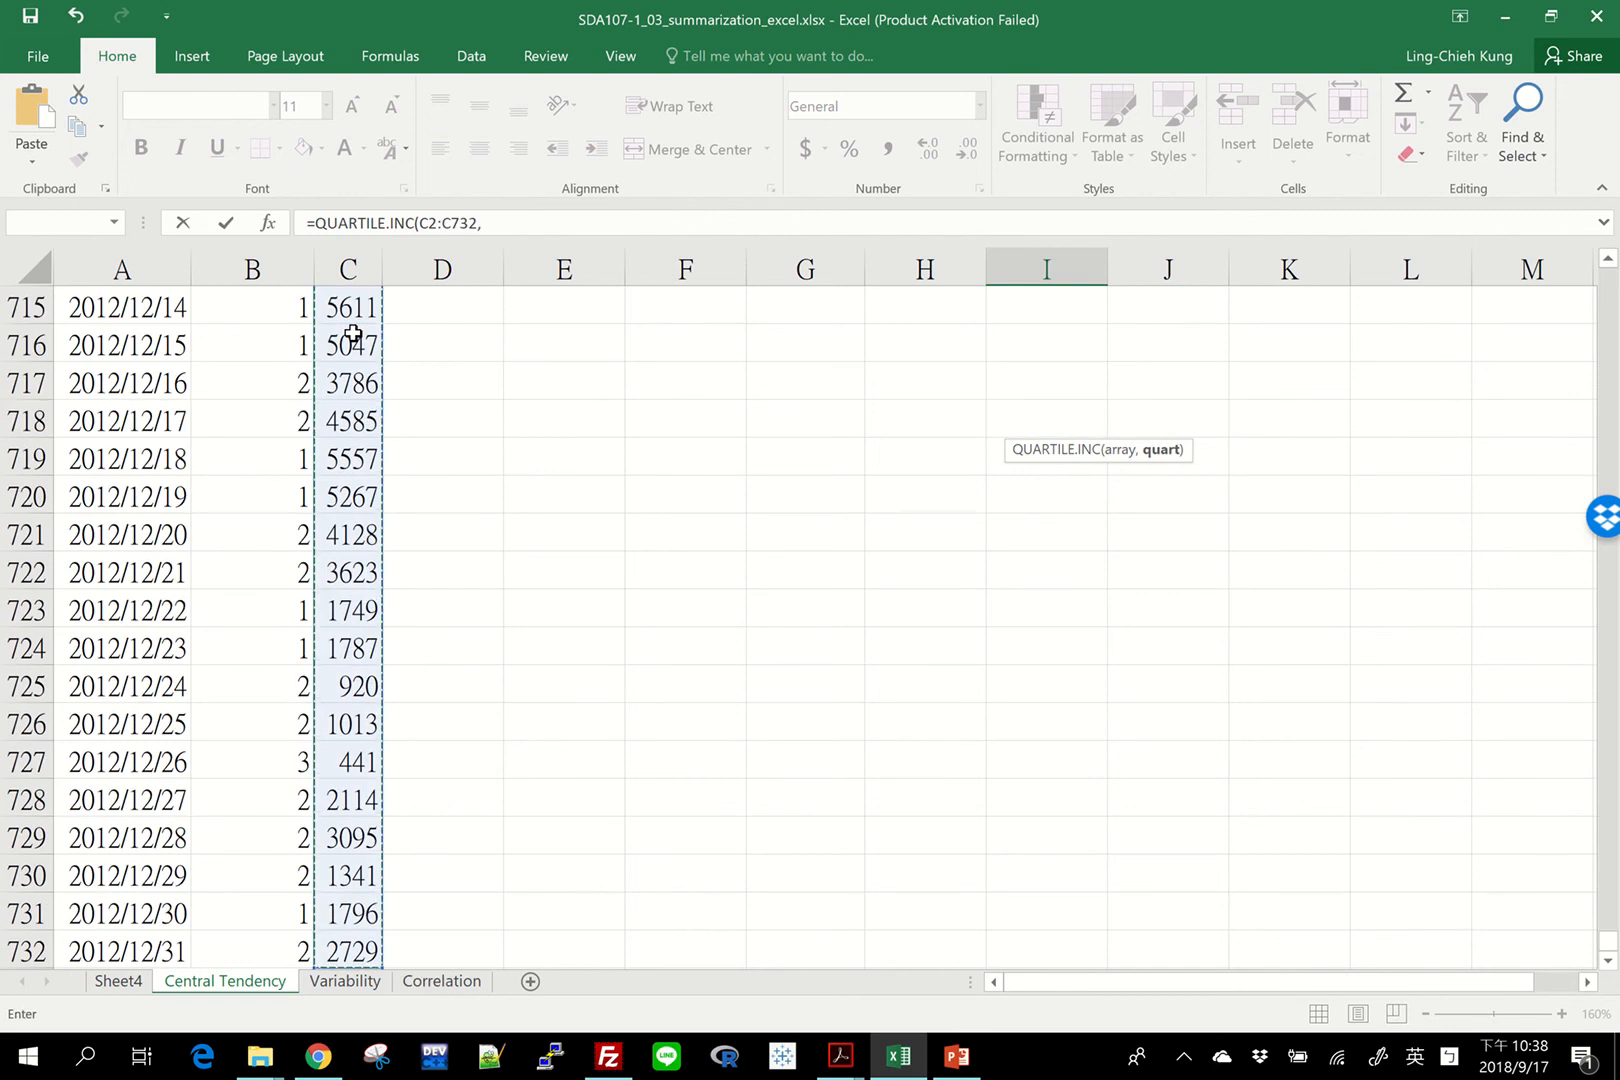
text(2)
key(Return)
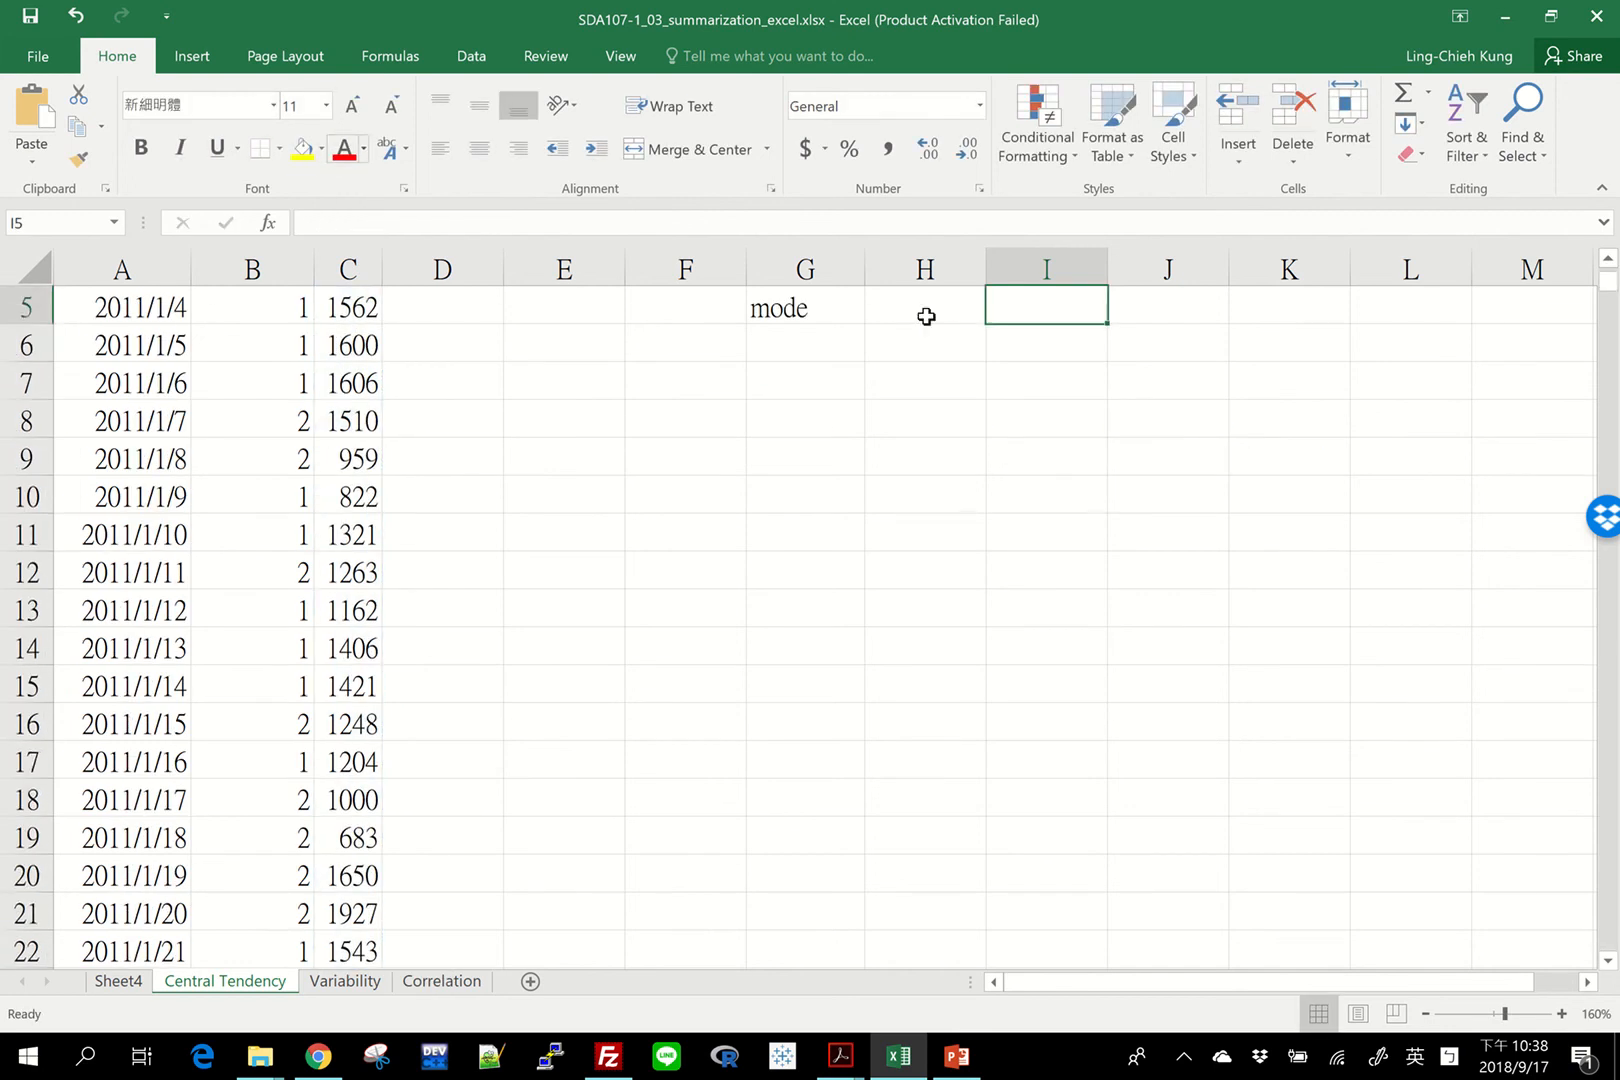
Step: Change the quart value of the QUARTILE.INC formula in I4 to 3
drag(1043, 420, 942, 445)
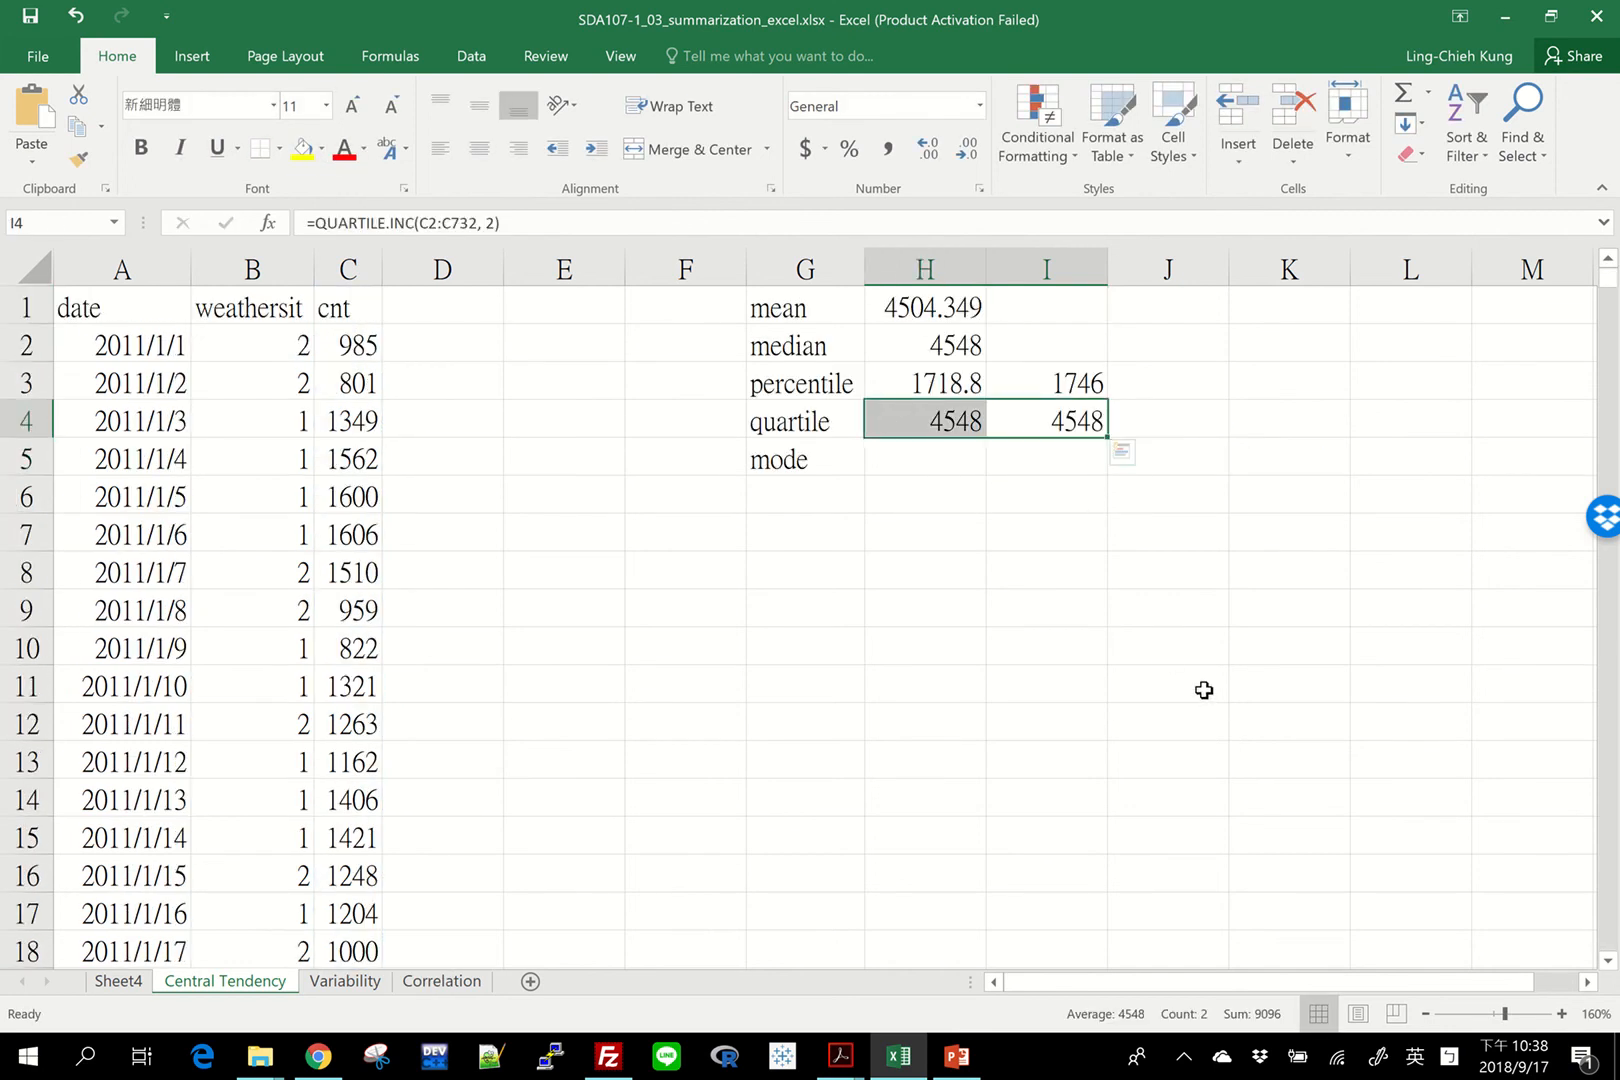
key(Right)
key(Left)
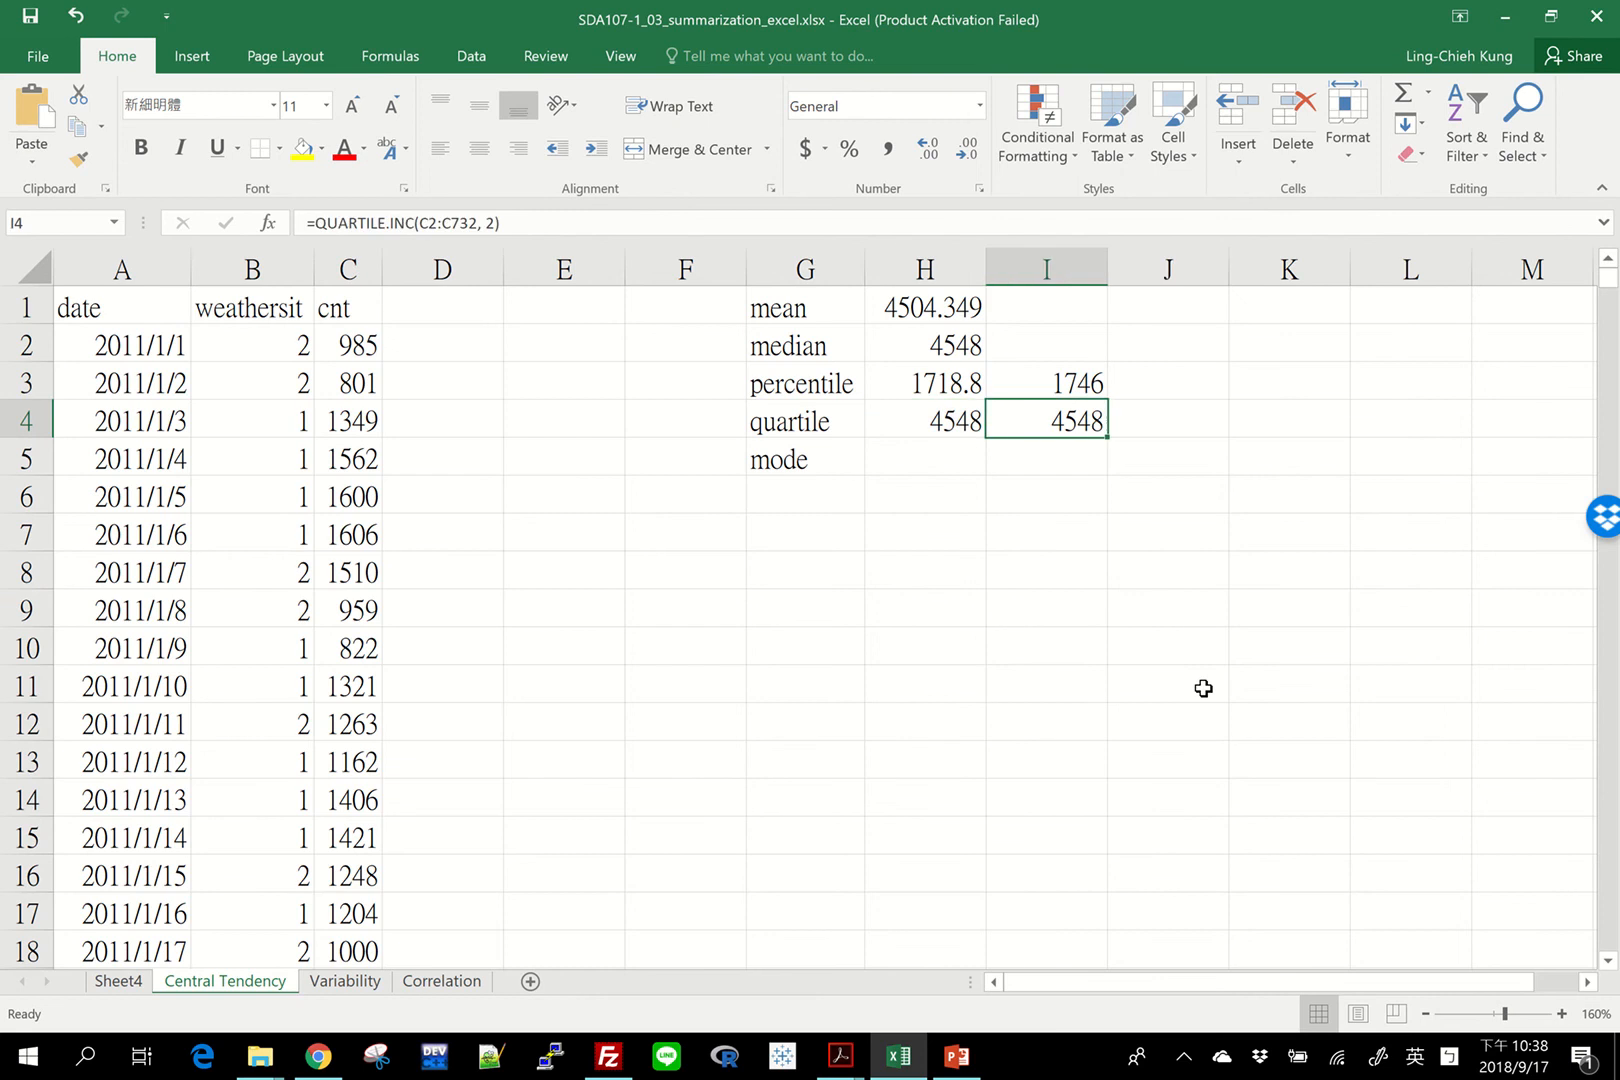
key(F2)
key(BackSpace)
text(3)
key(Return)
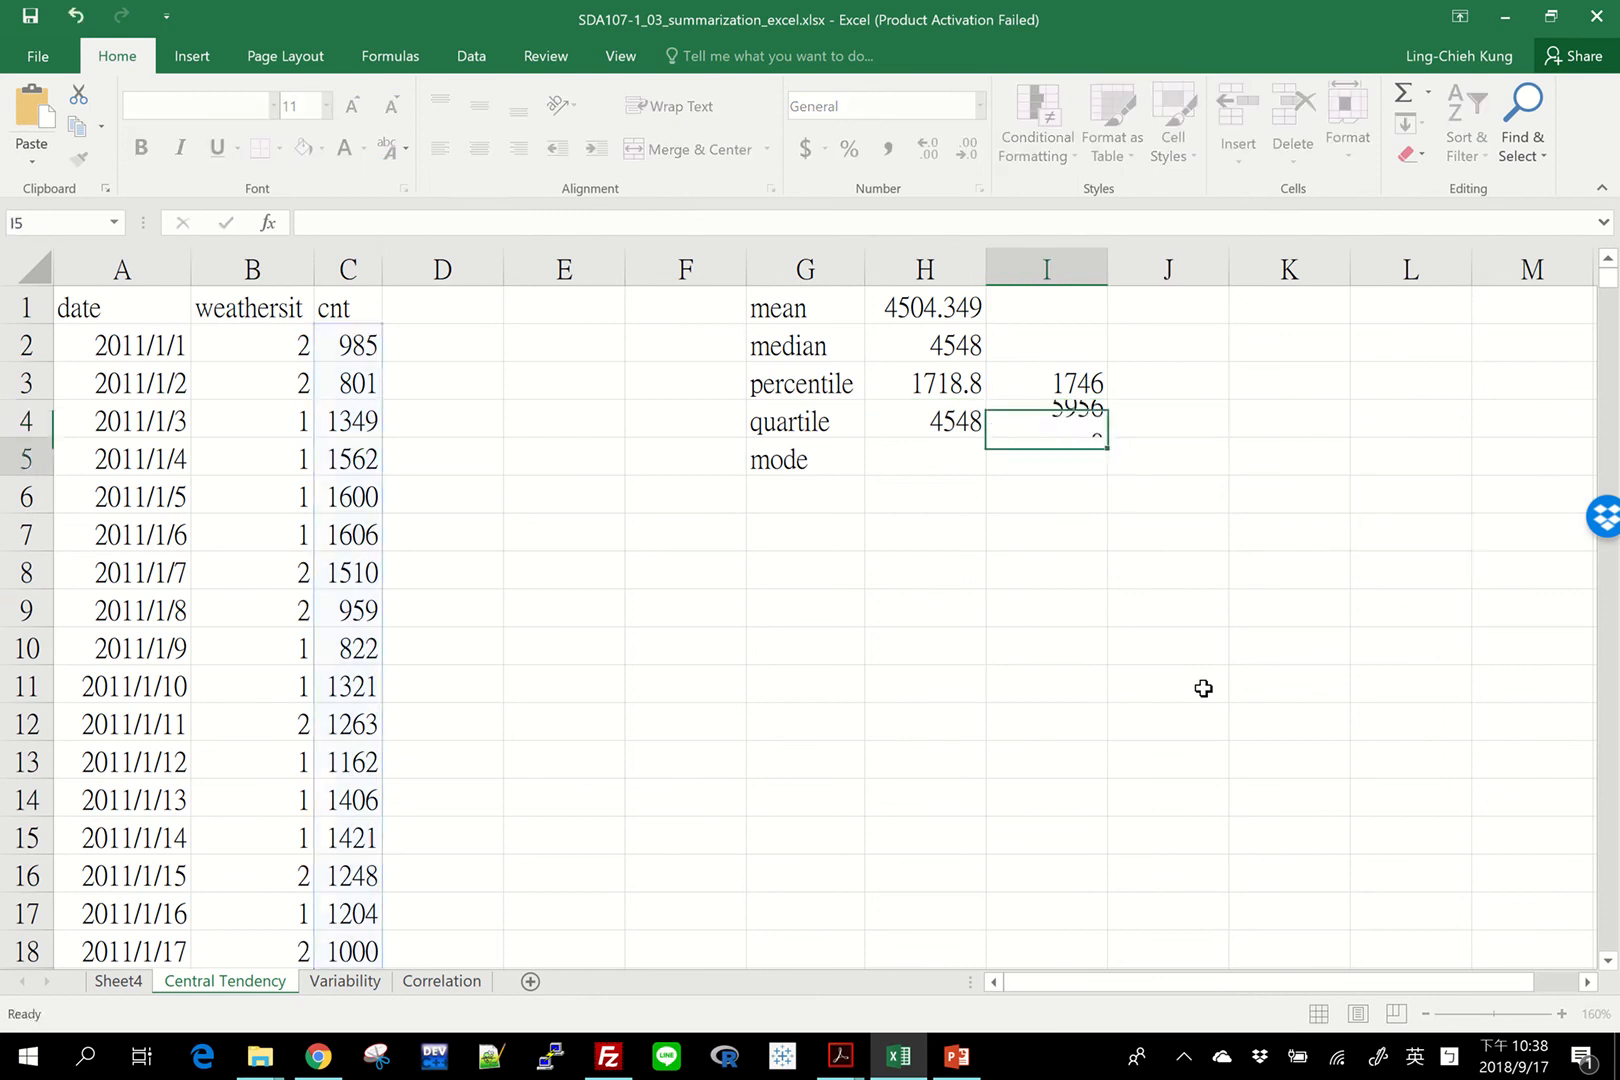
Step: Change the quart value of the QUARTILE.EXC formula in H4 to 3 and select I4 for comparison
key(Left)
key(Up)
key(F2)
key(Left)
key(BackSpace)
text(3)
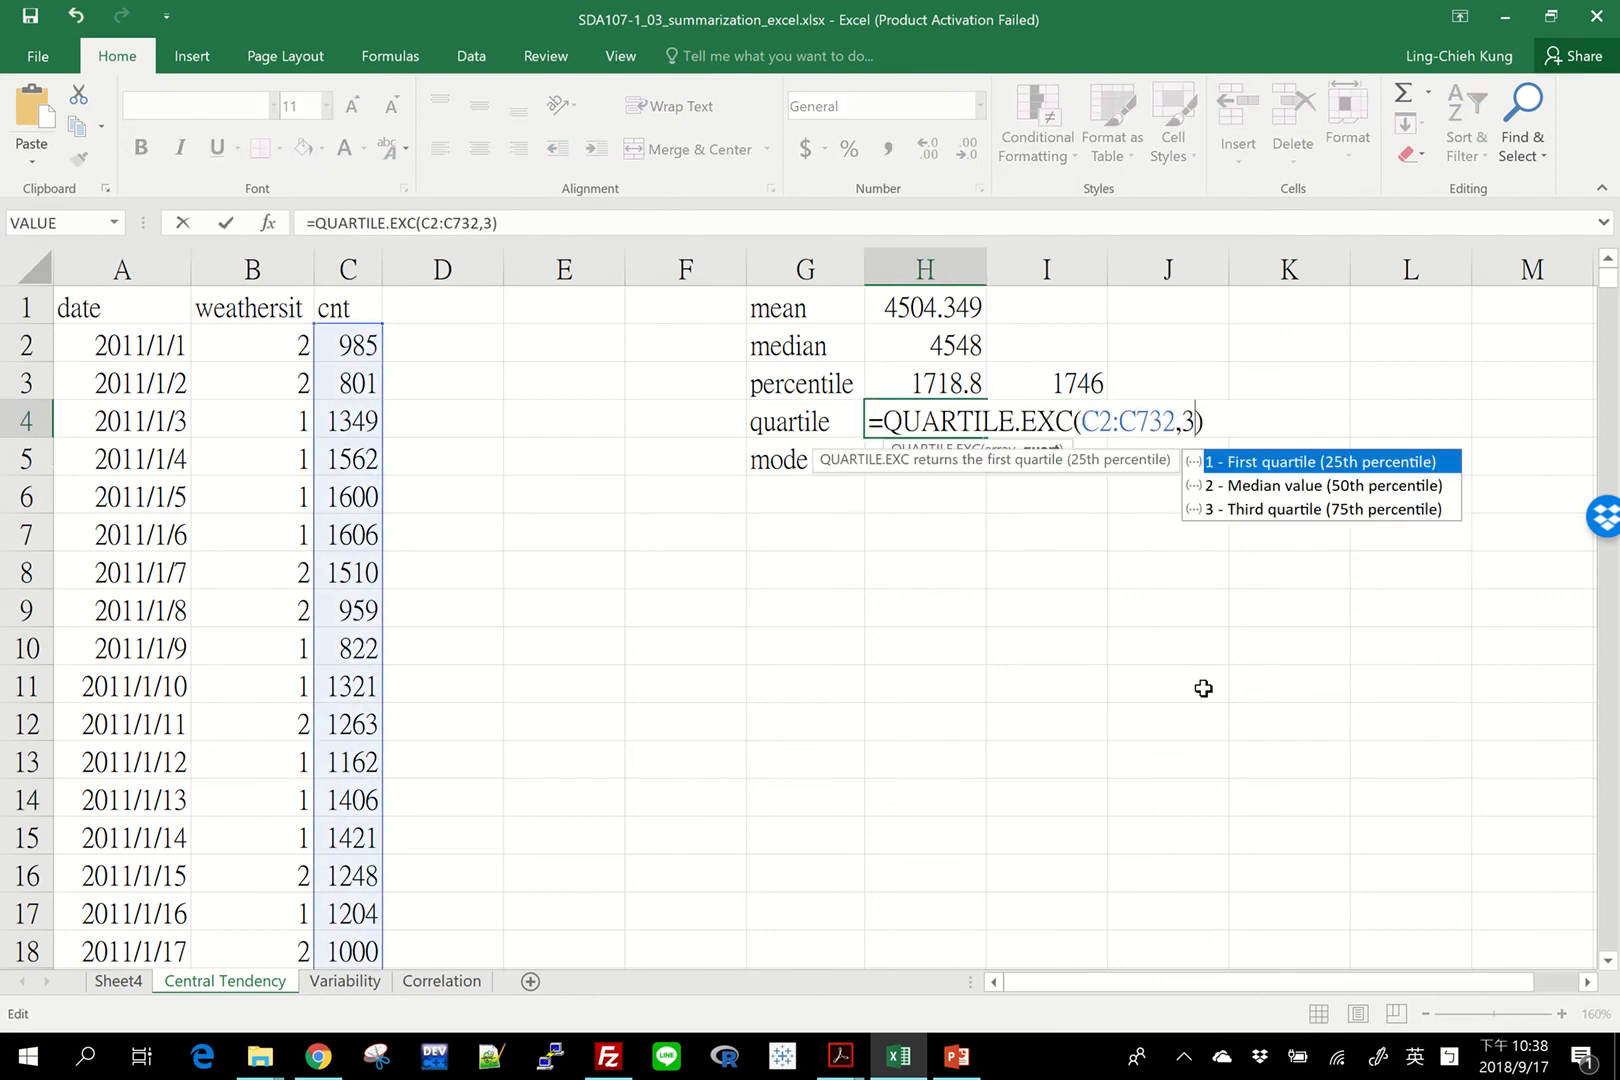
key(Return)
key(Up)
key(Right)
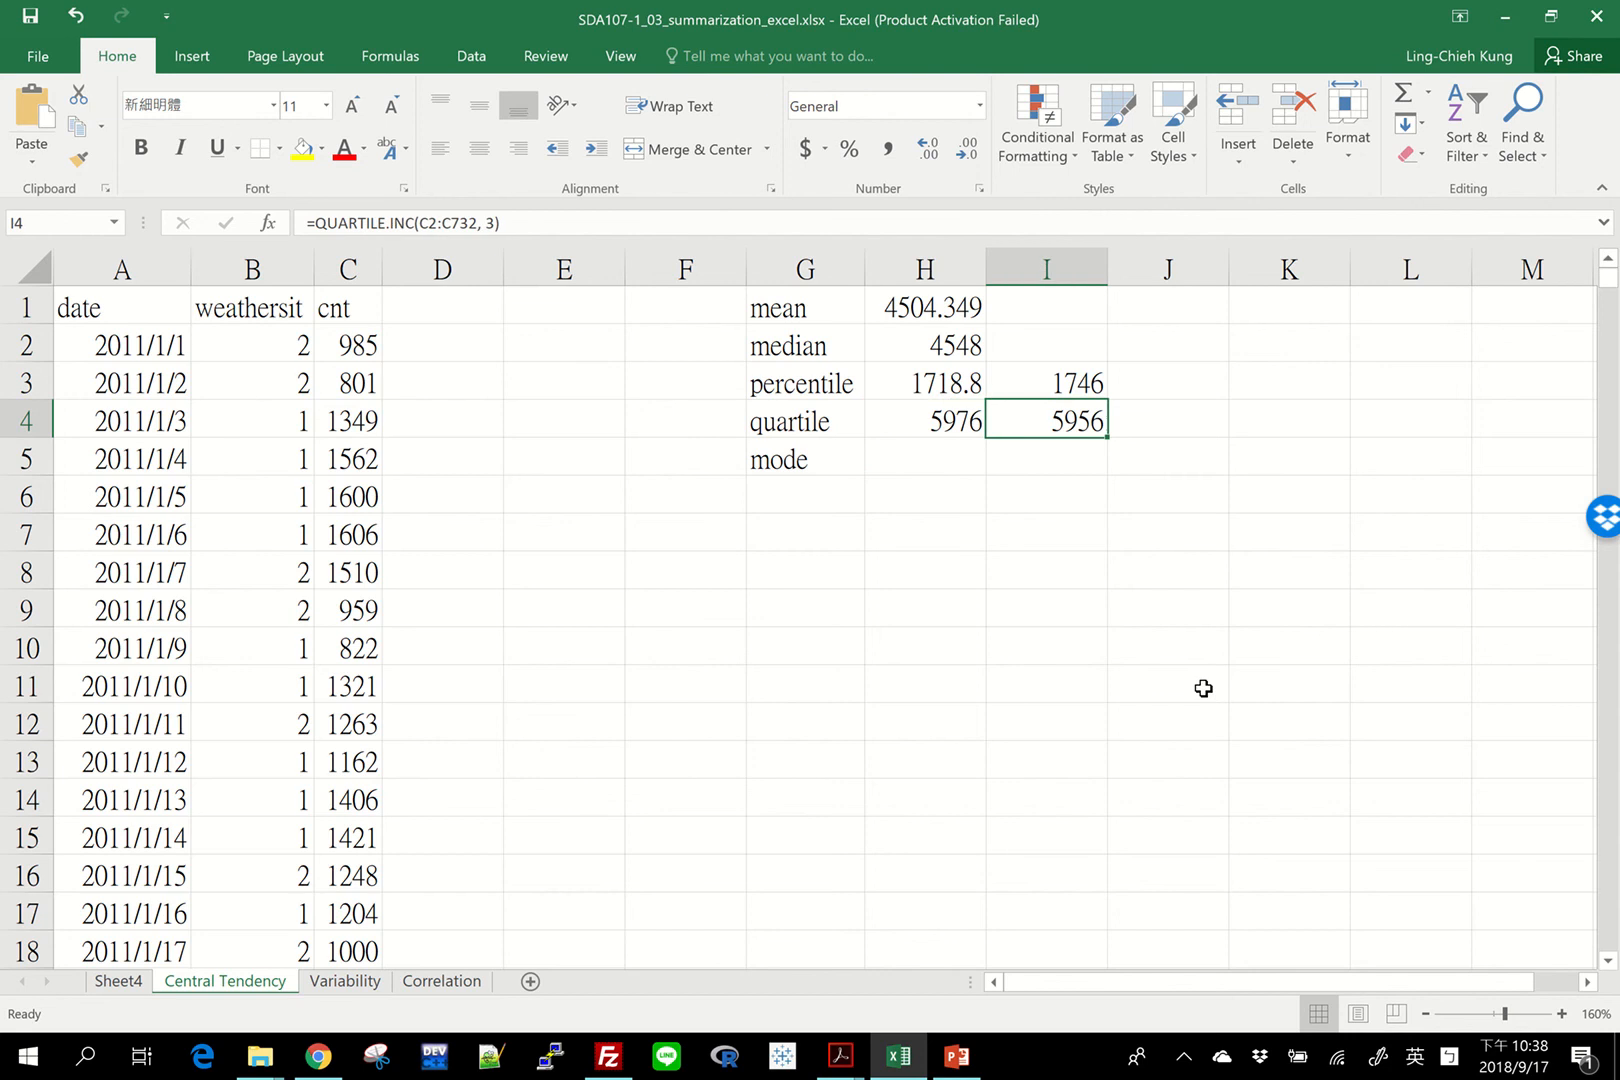
Step: Change the k value of the PERCENTILE.EXC formula in H3 to 0.75 and compare it with the quartile in H4
key(Left)
key(Right)
key(Up)
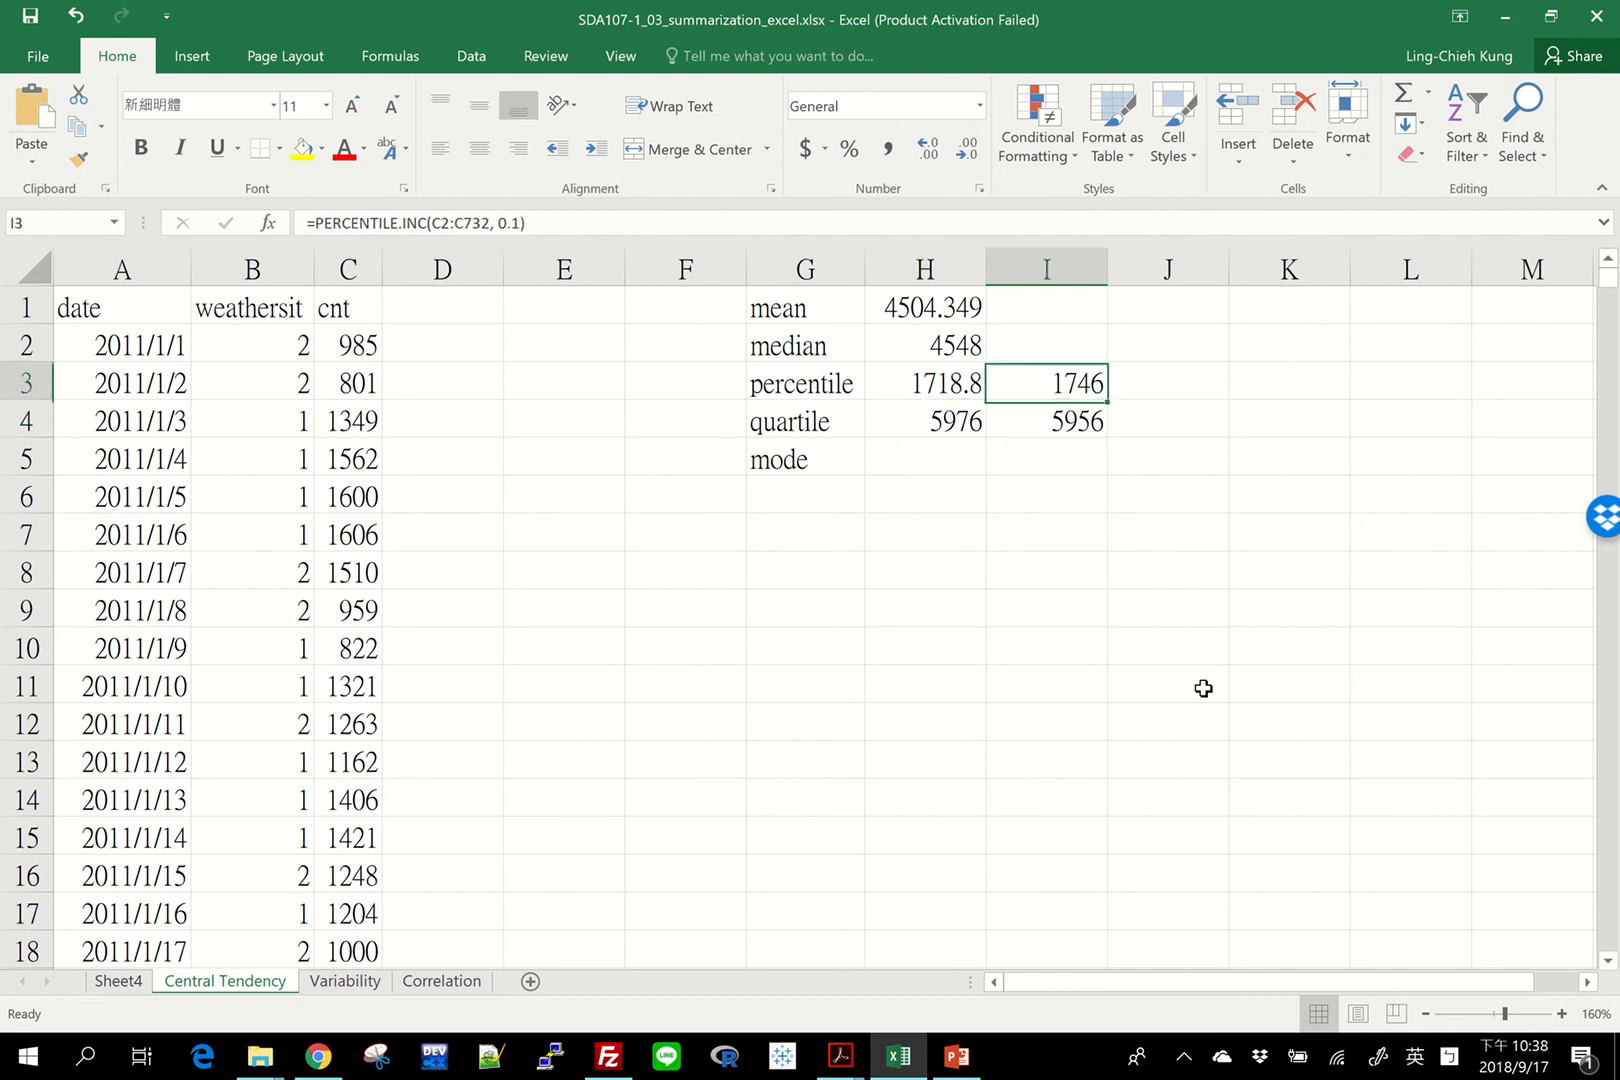
key(Left)
key(F2)
key(Left)
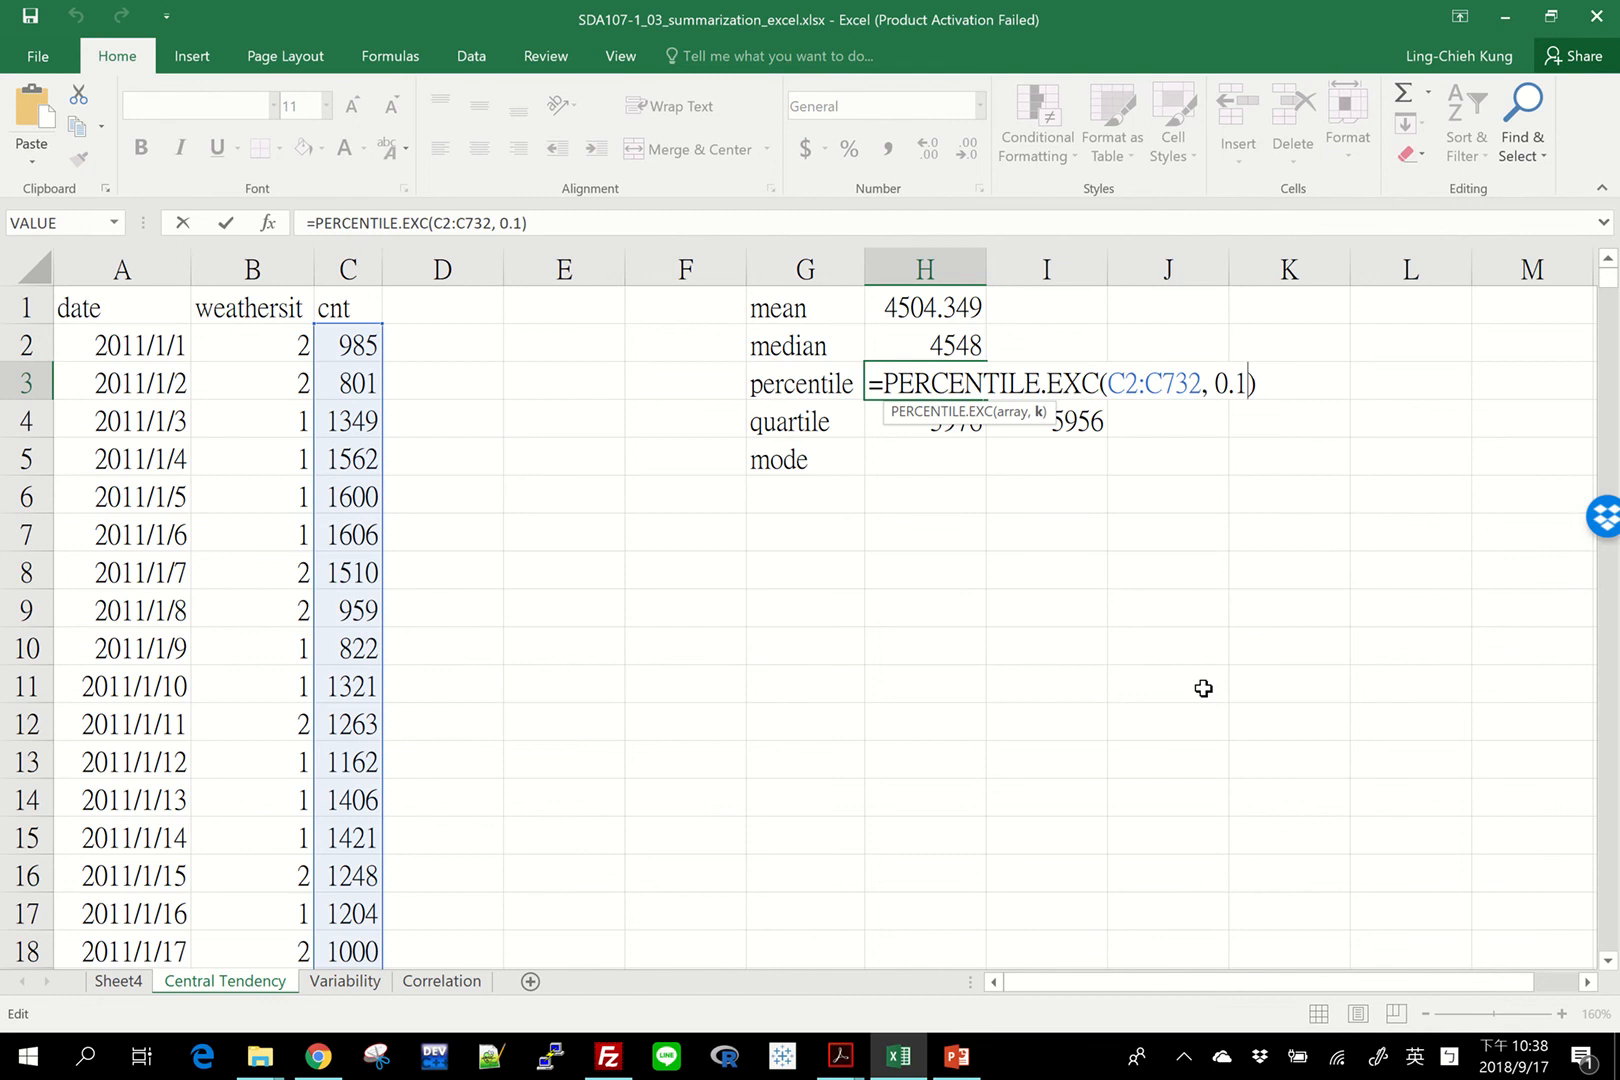
key(BackSpace)
text(75)
key(Return)
key(Up)
key(Down)
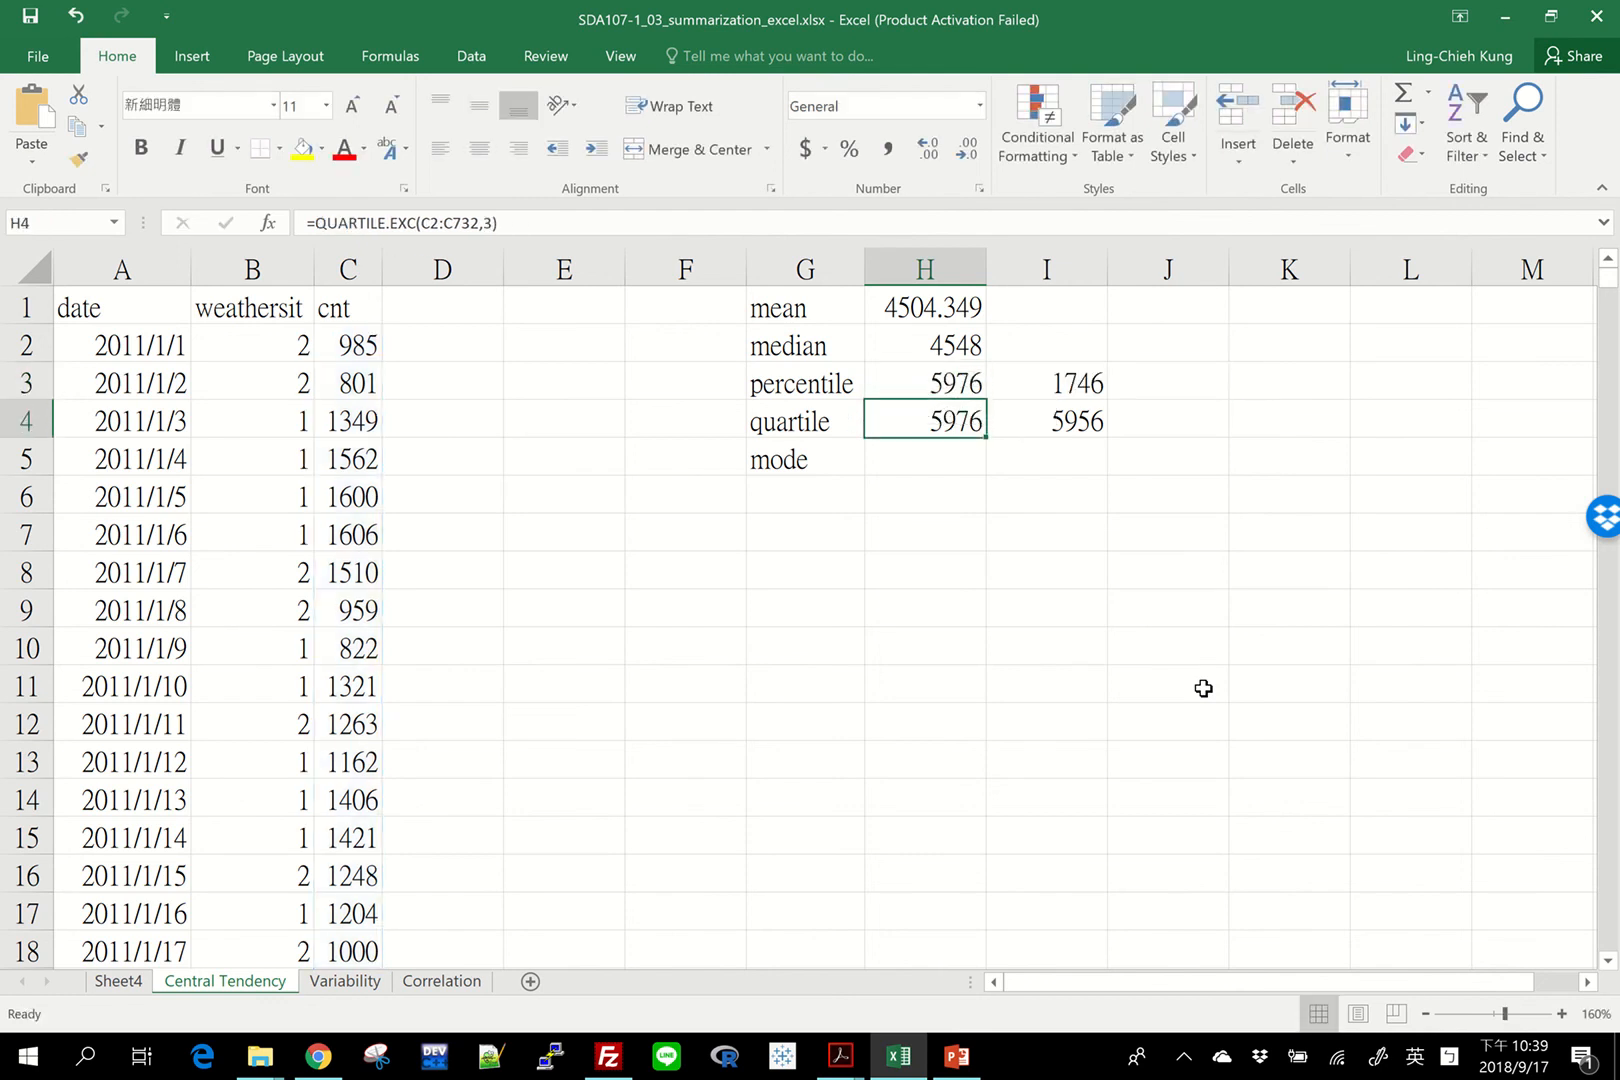
Step: Change the k value of the PERCENTILE.INC formula in I3 to 0.75
key(Right)
key(Up)
key(F2)
key(BackSpace)
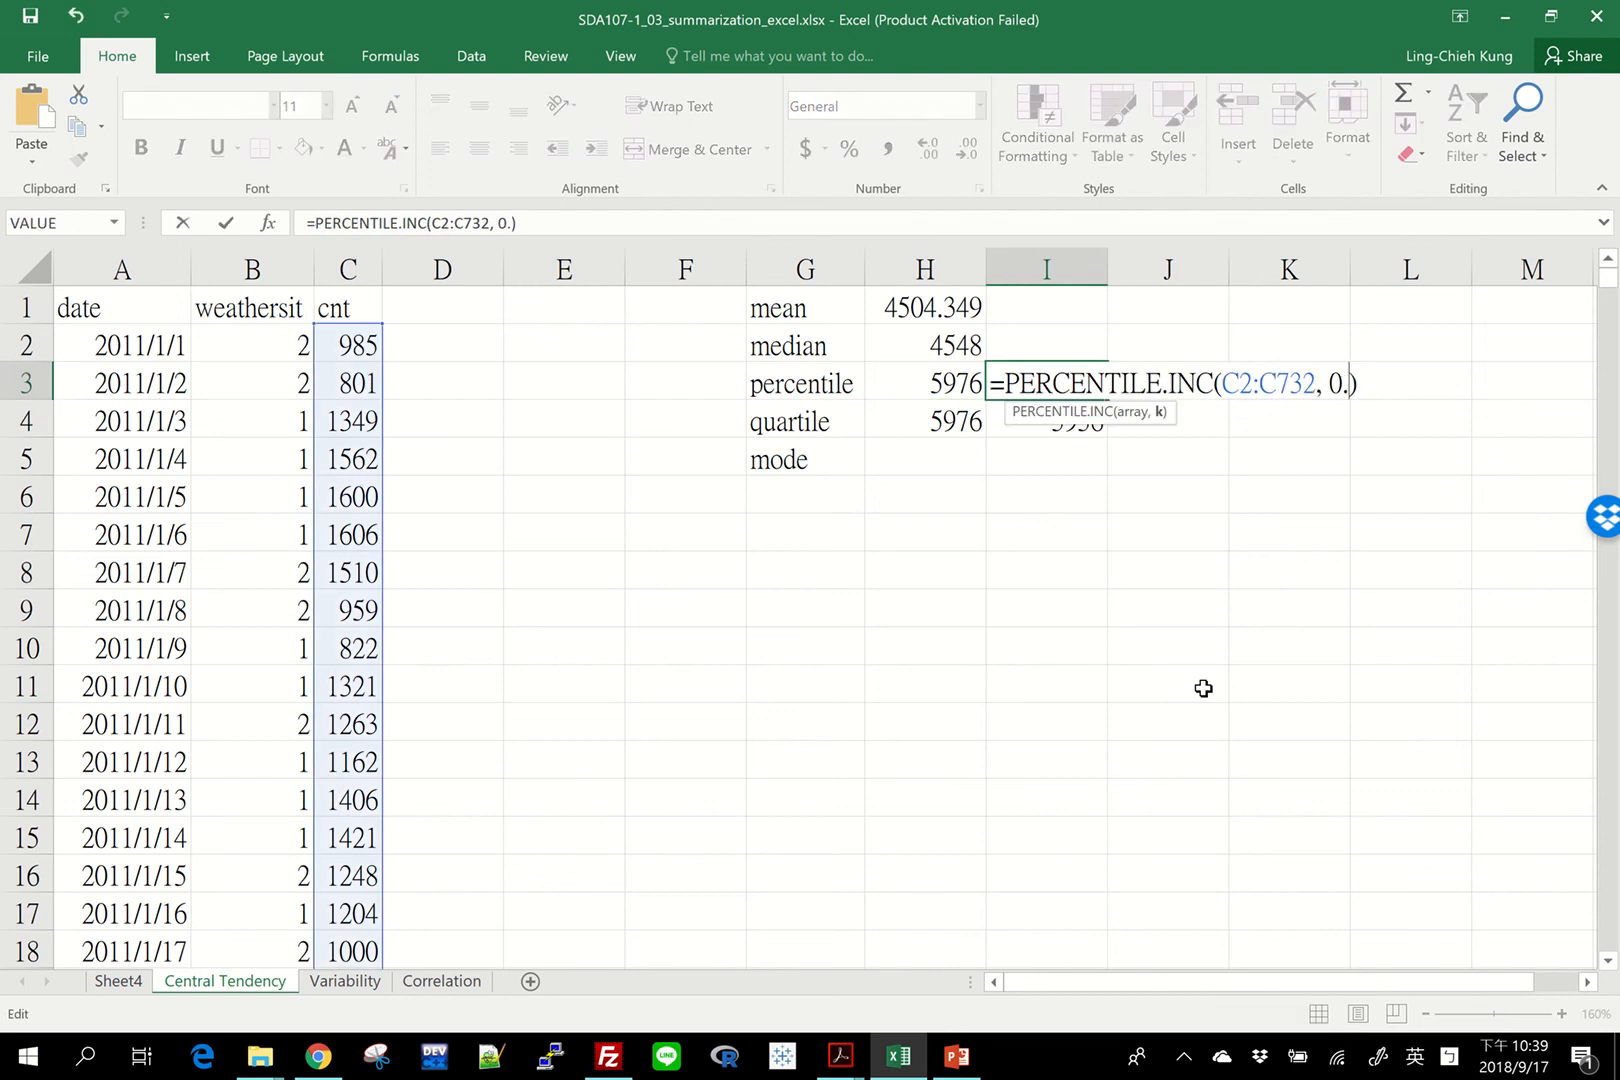
key(BackSpace)
text(.)
text(75)
key(Return)
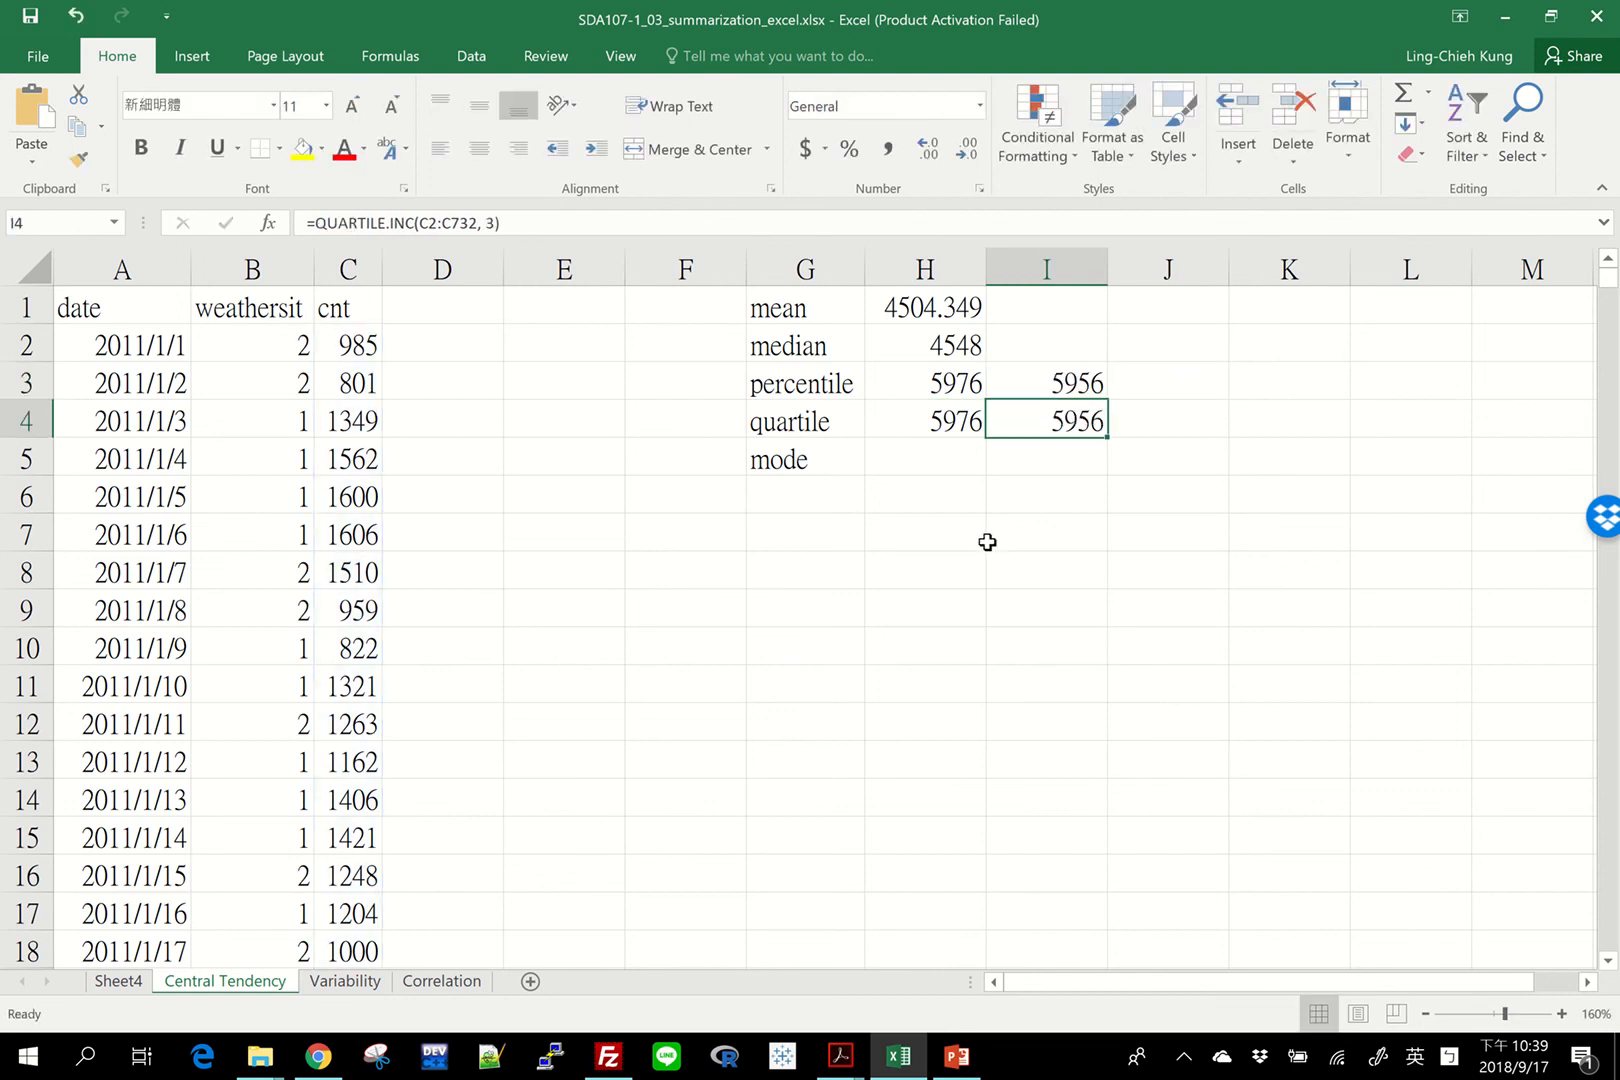
Step: Enter a MODE.SNGL formula in H5 over all weathersit data, B2:B732
click(797, 456)
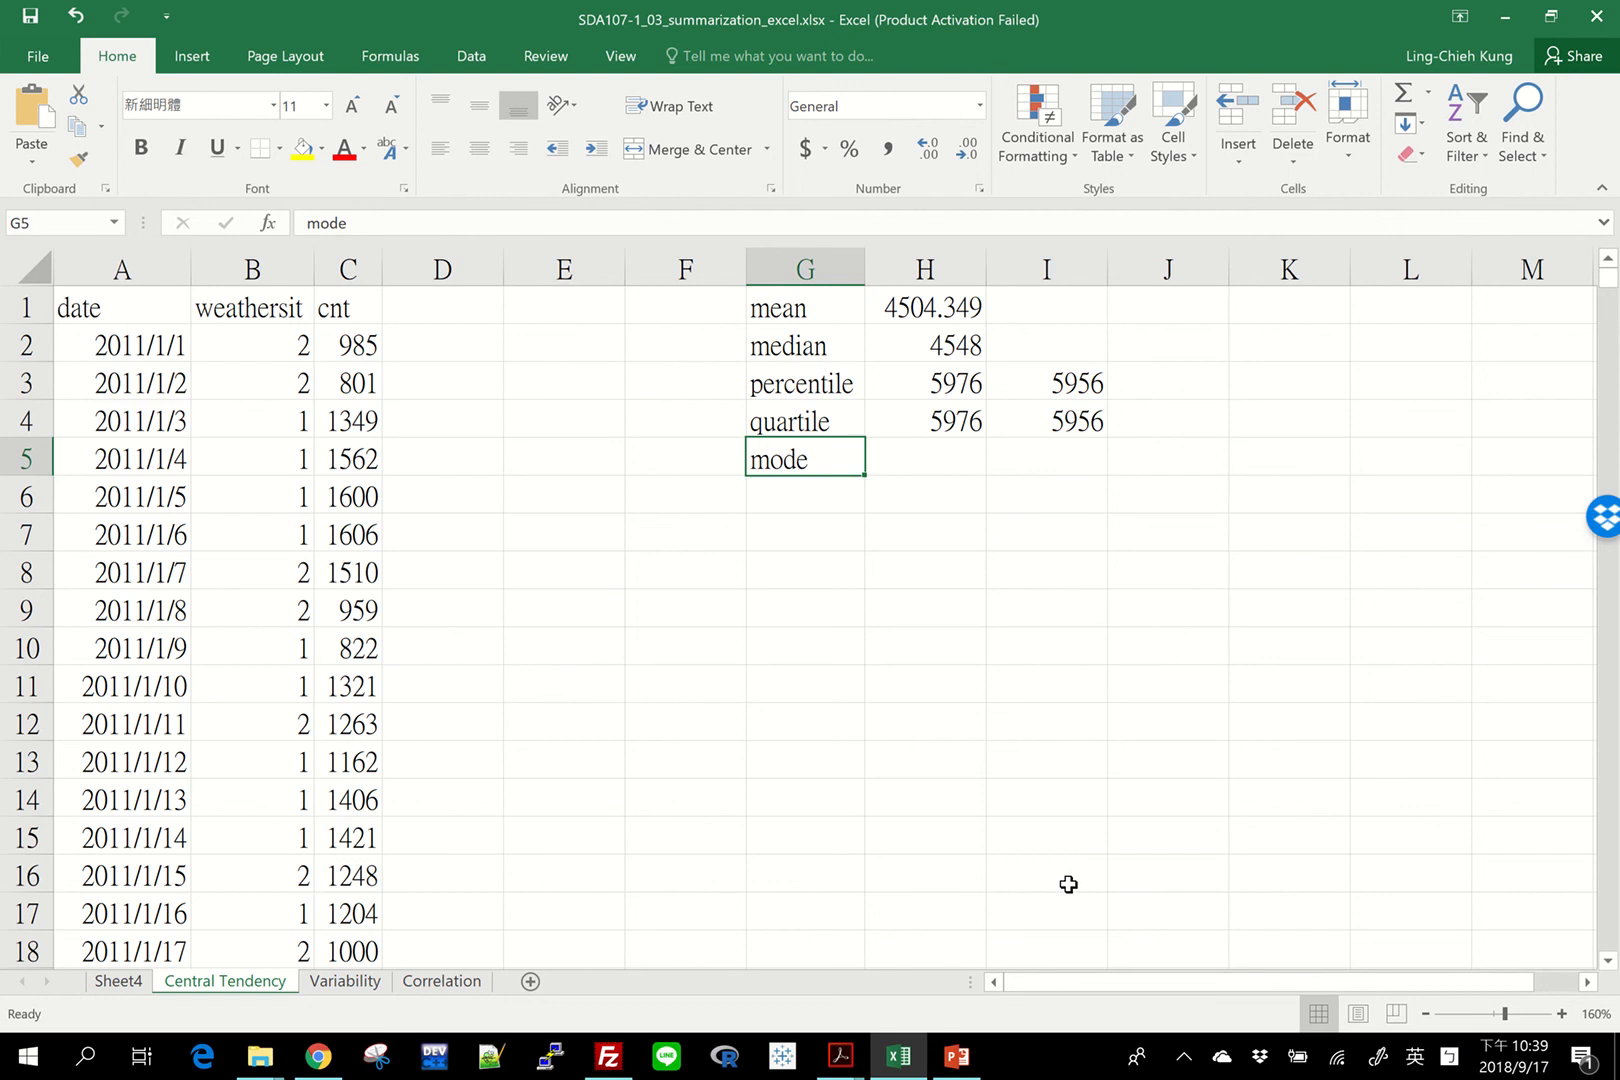
key(Right)
text(=mode)
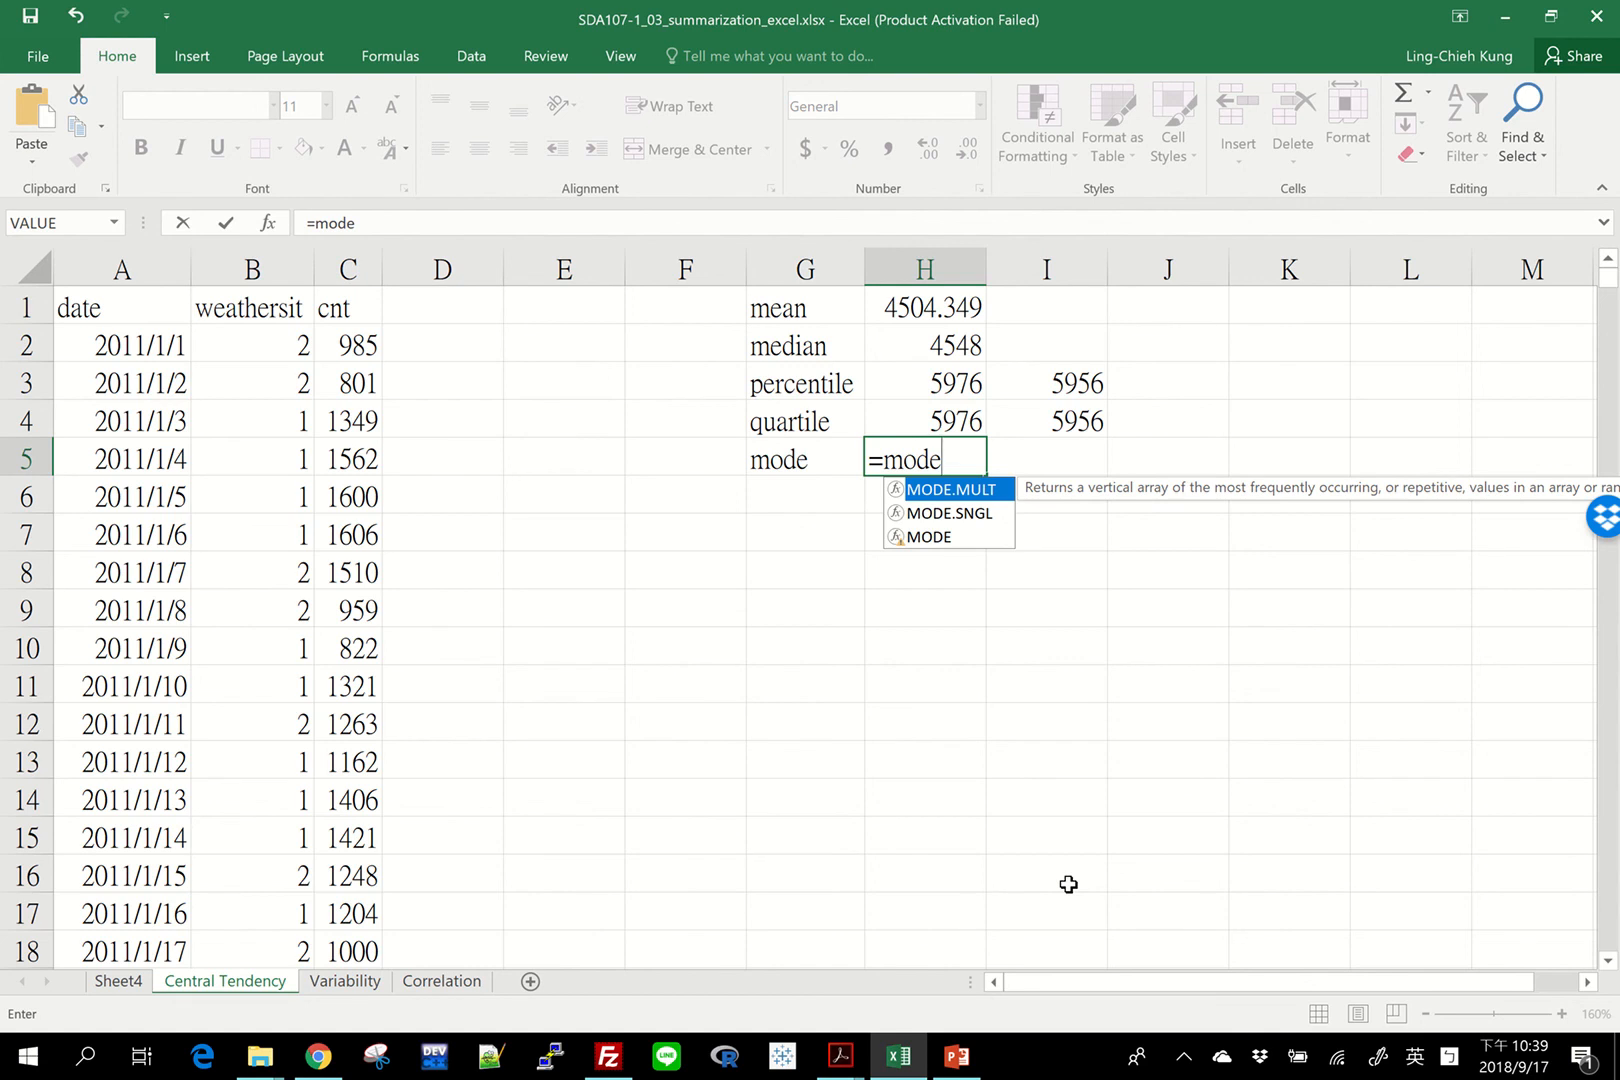
key(Down)
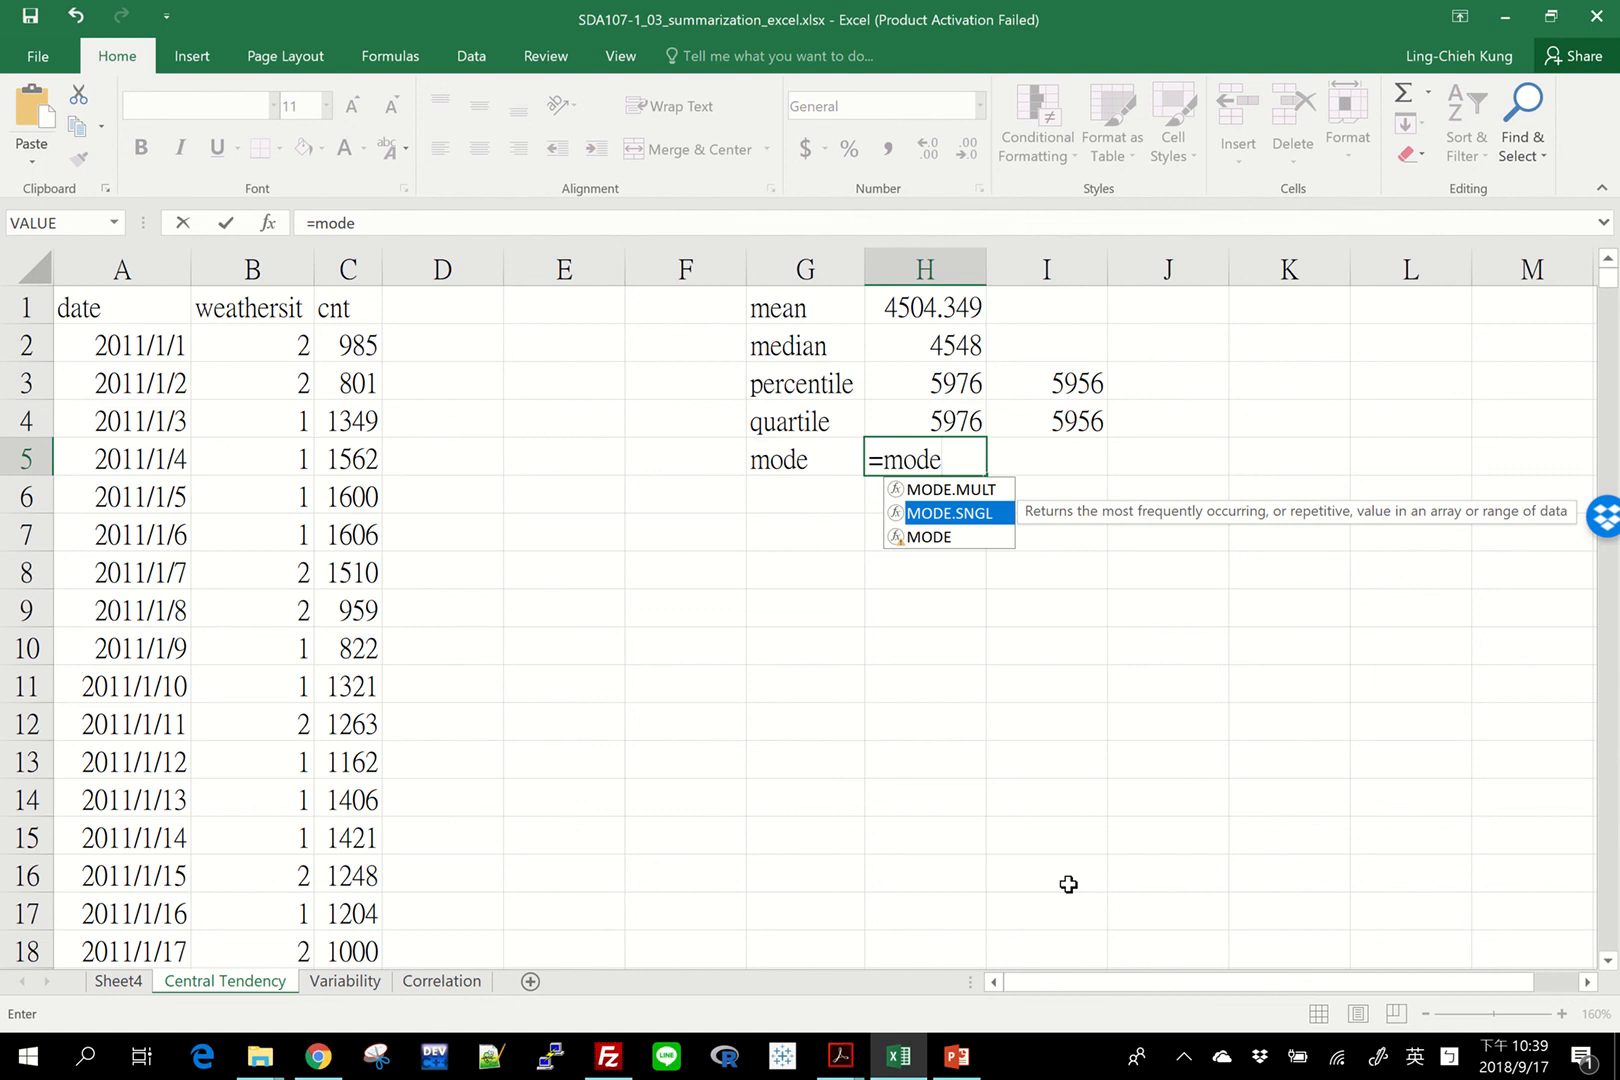
key(Up)
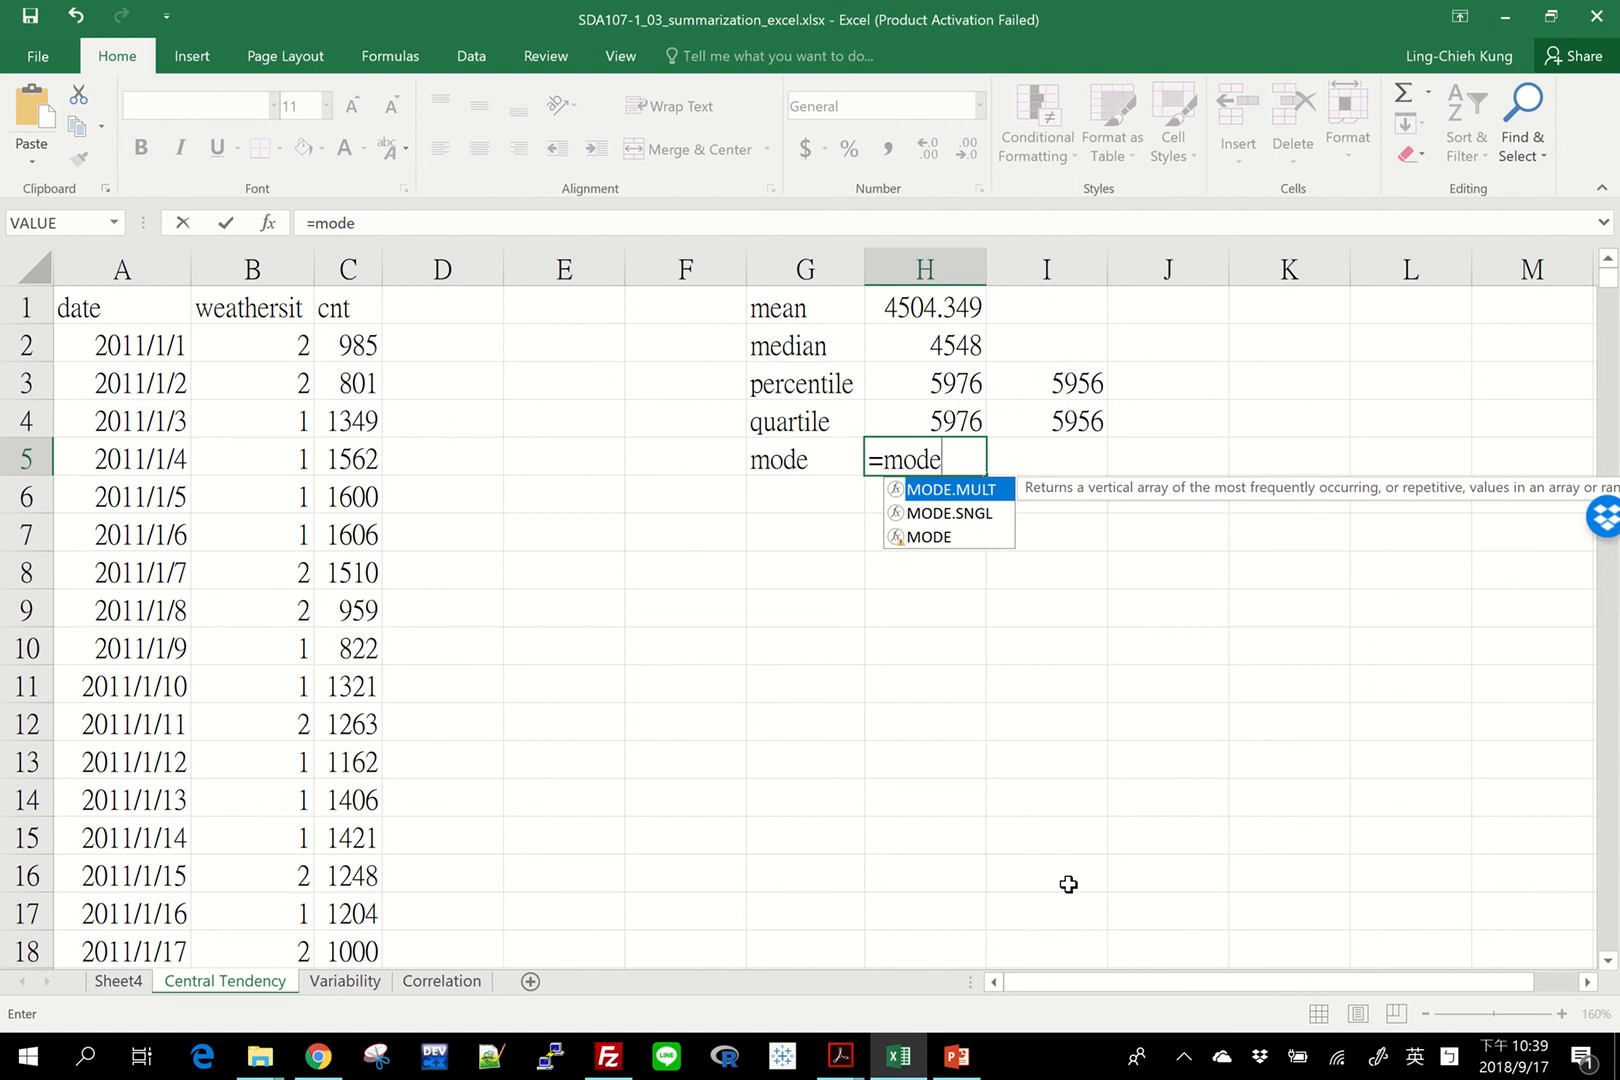
key(Down)
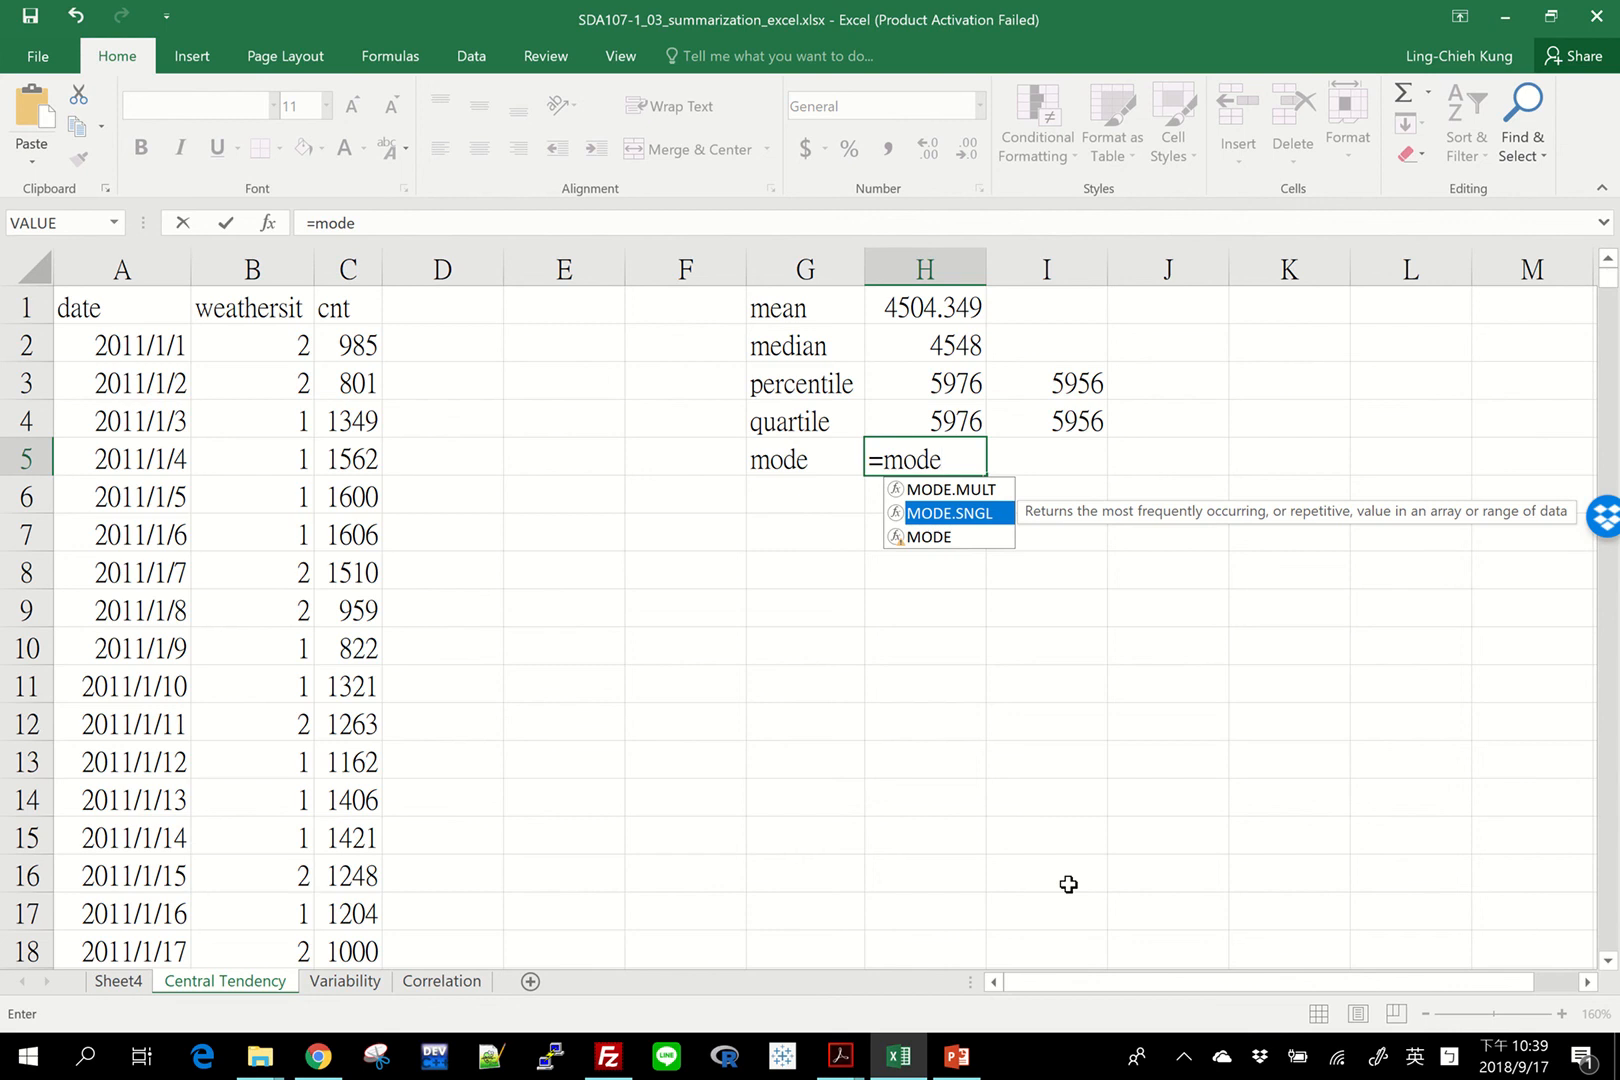
key(F2)
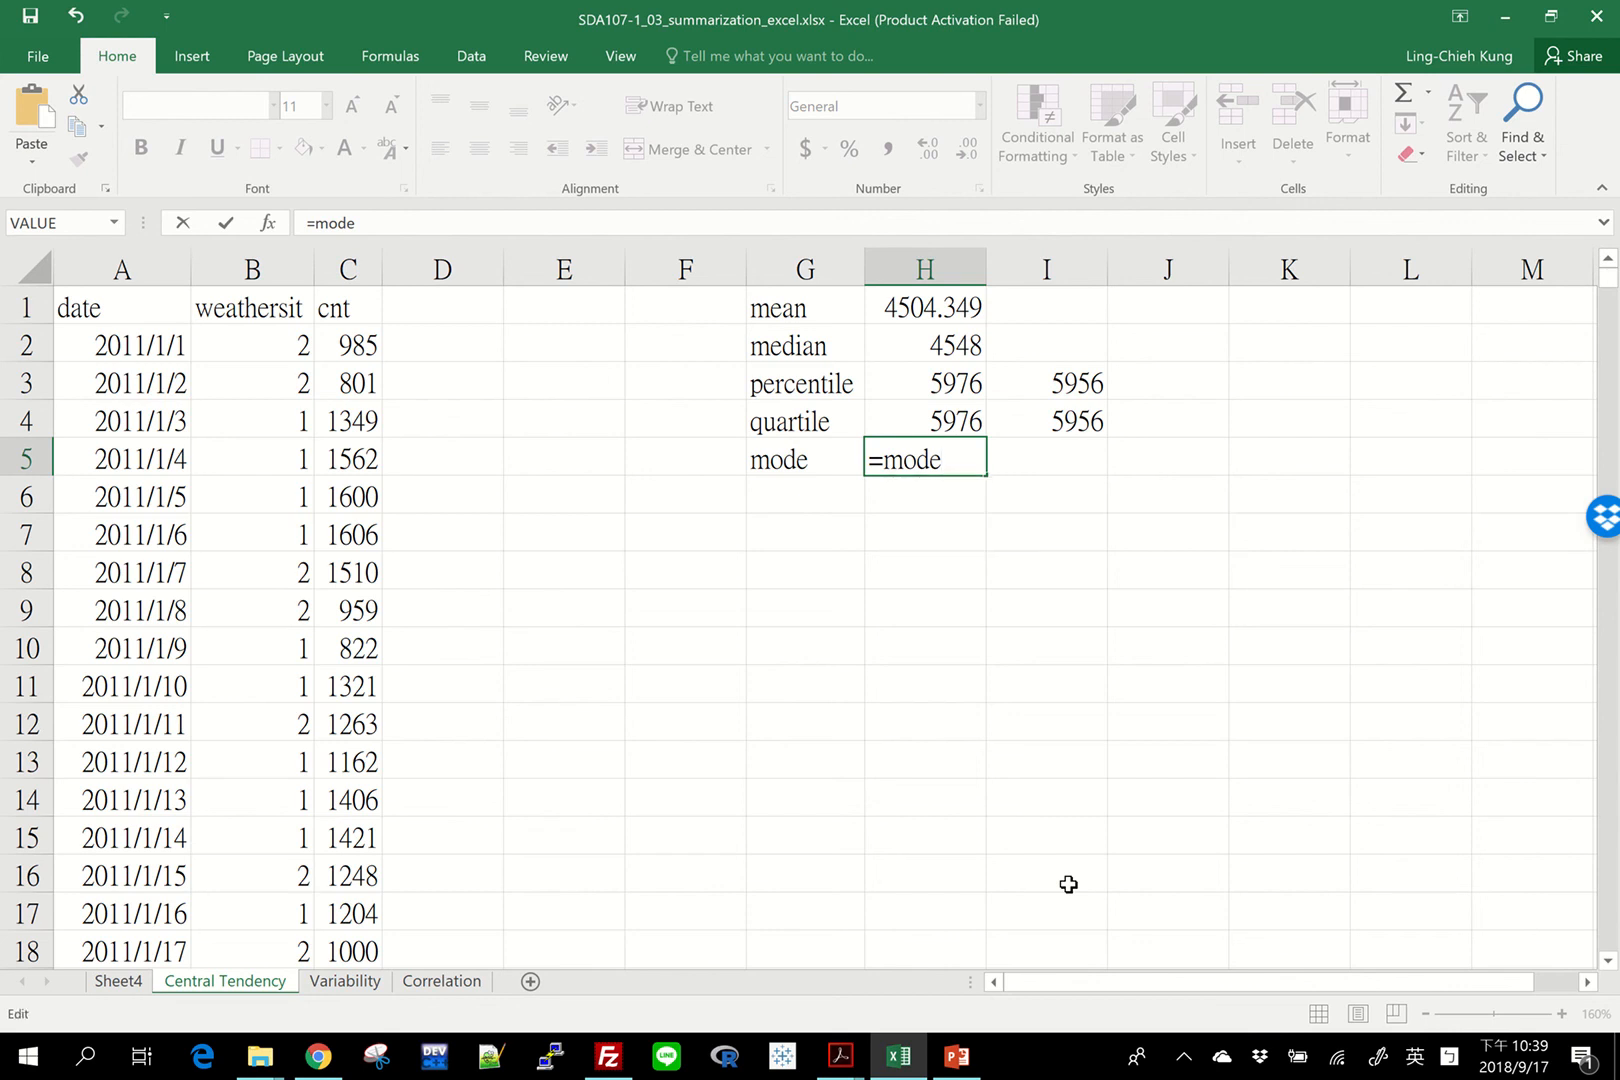
text(.)
key(Down)
key(Tab)
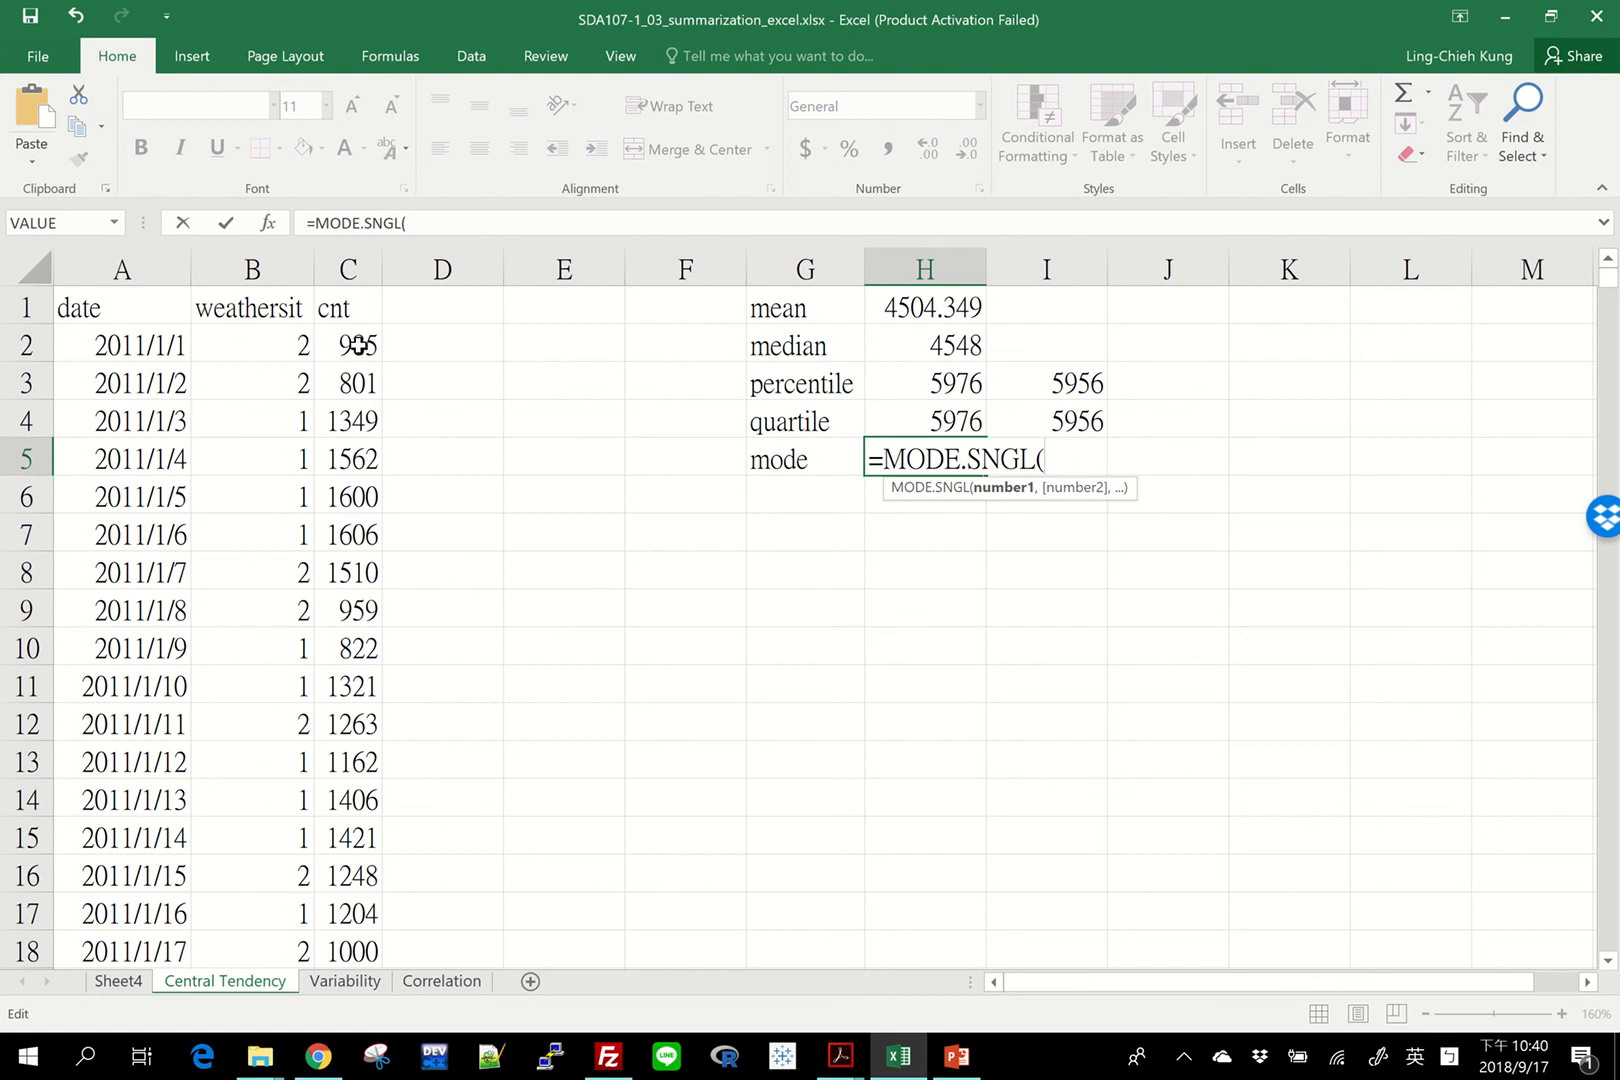
click(250, 340)
key(ctrl+shift+Down)
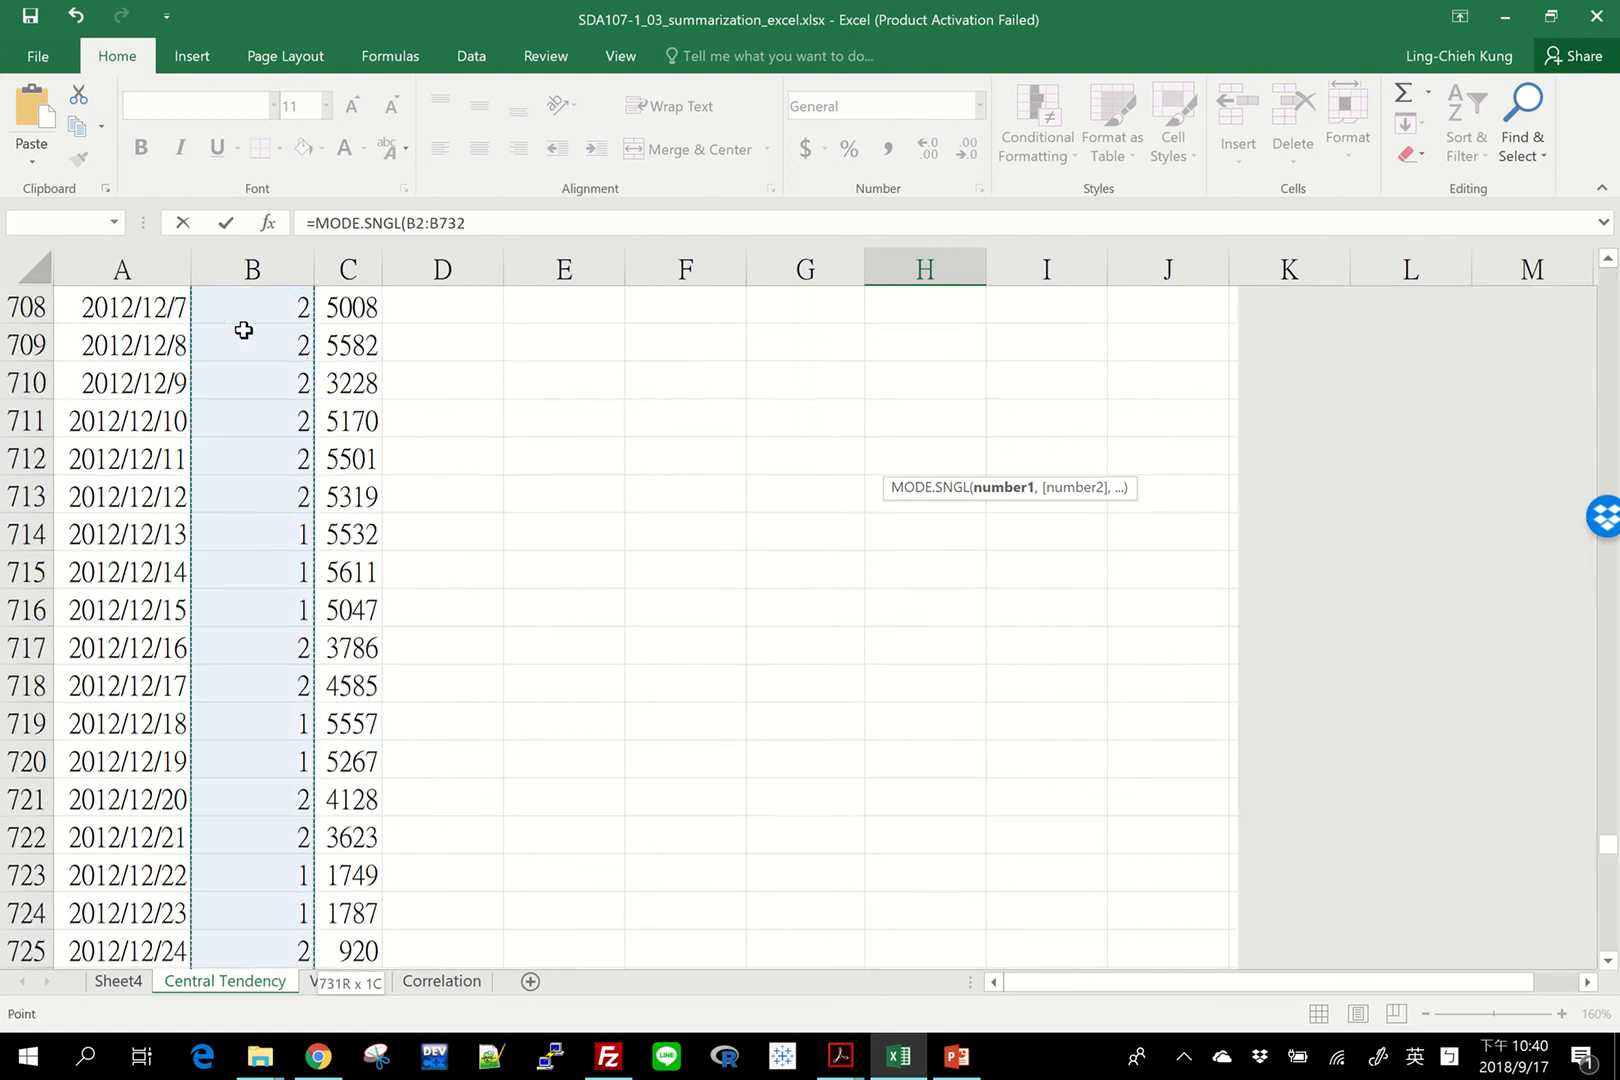
key(Return)
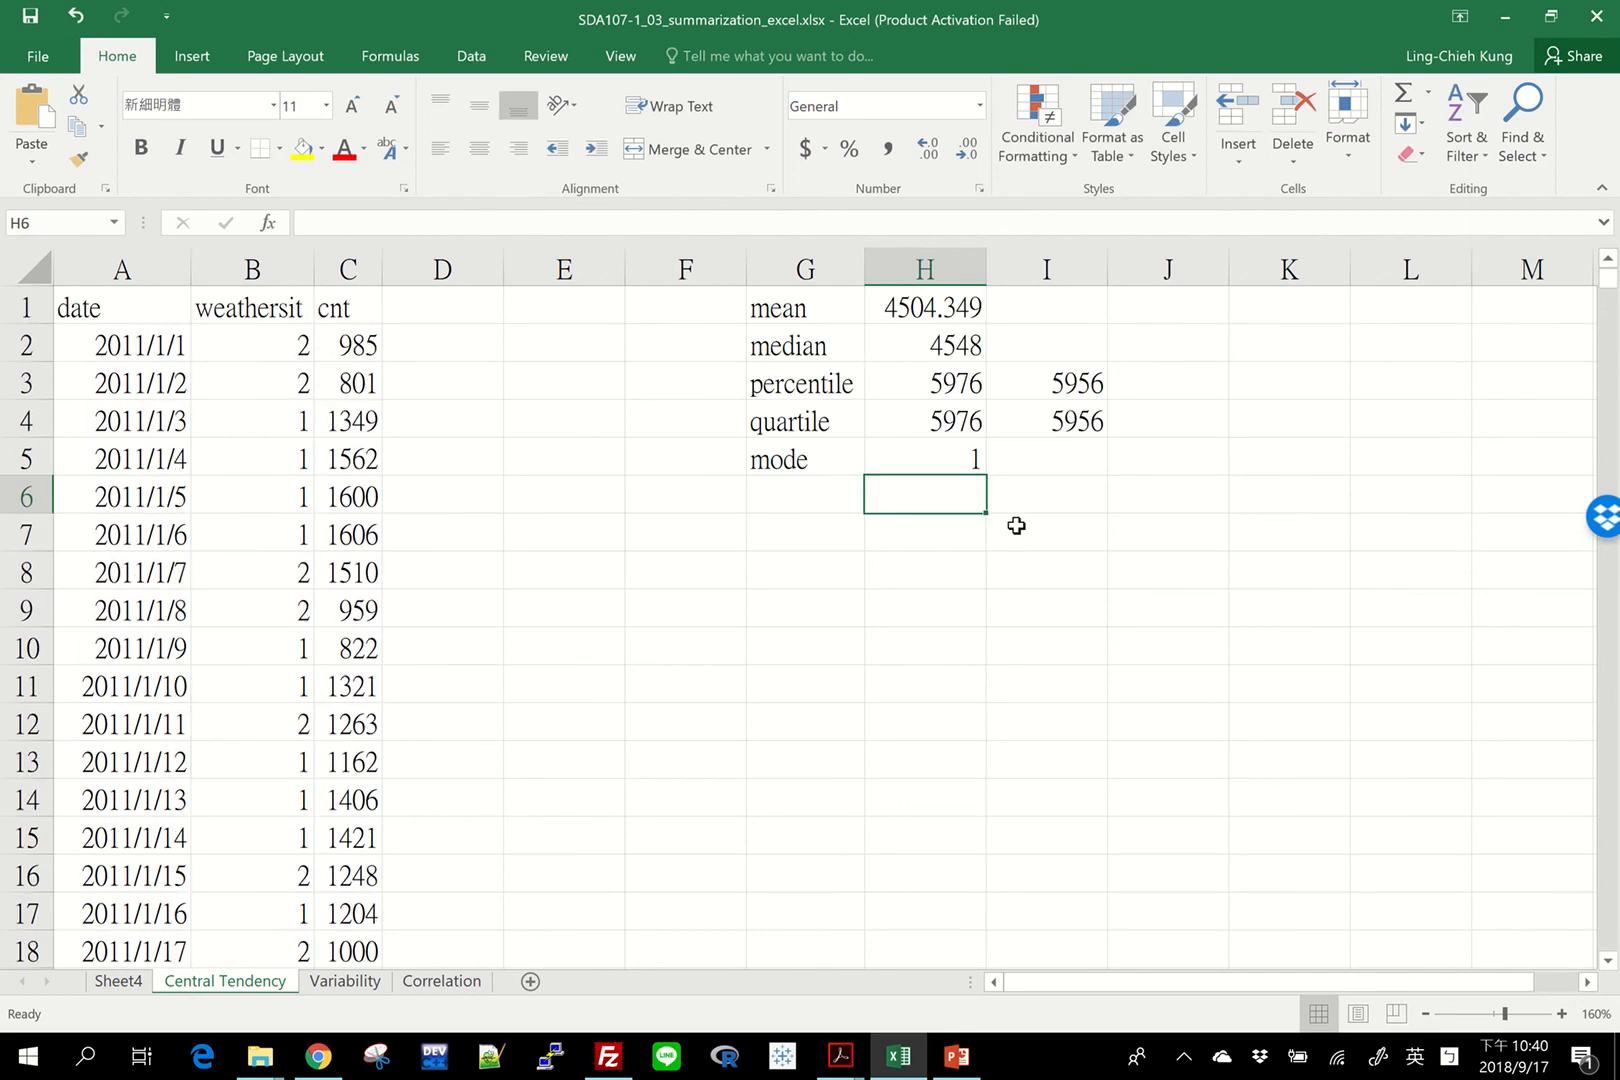